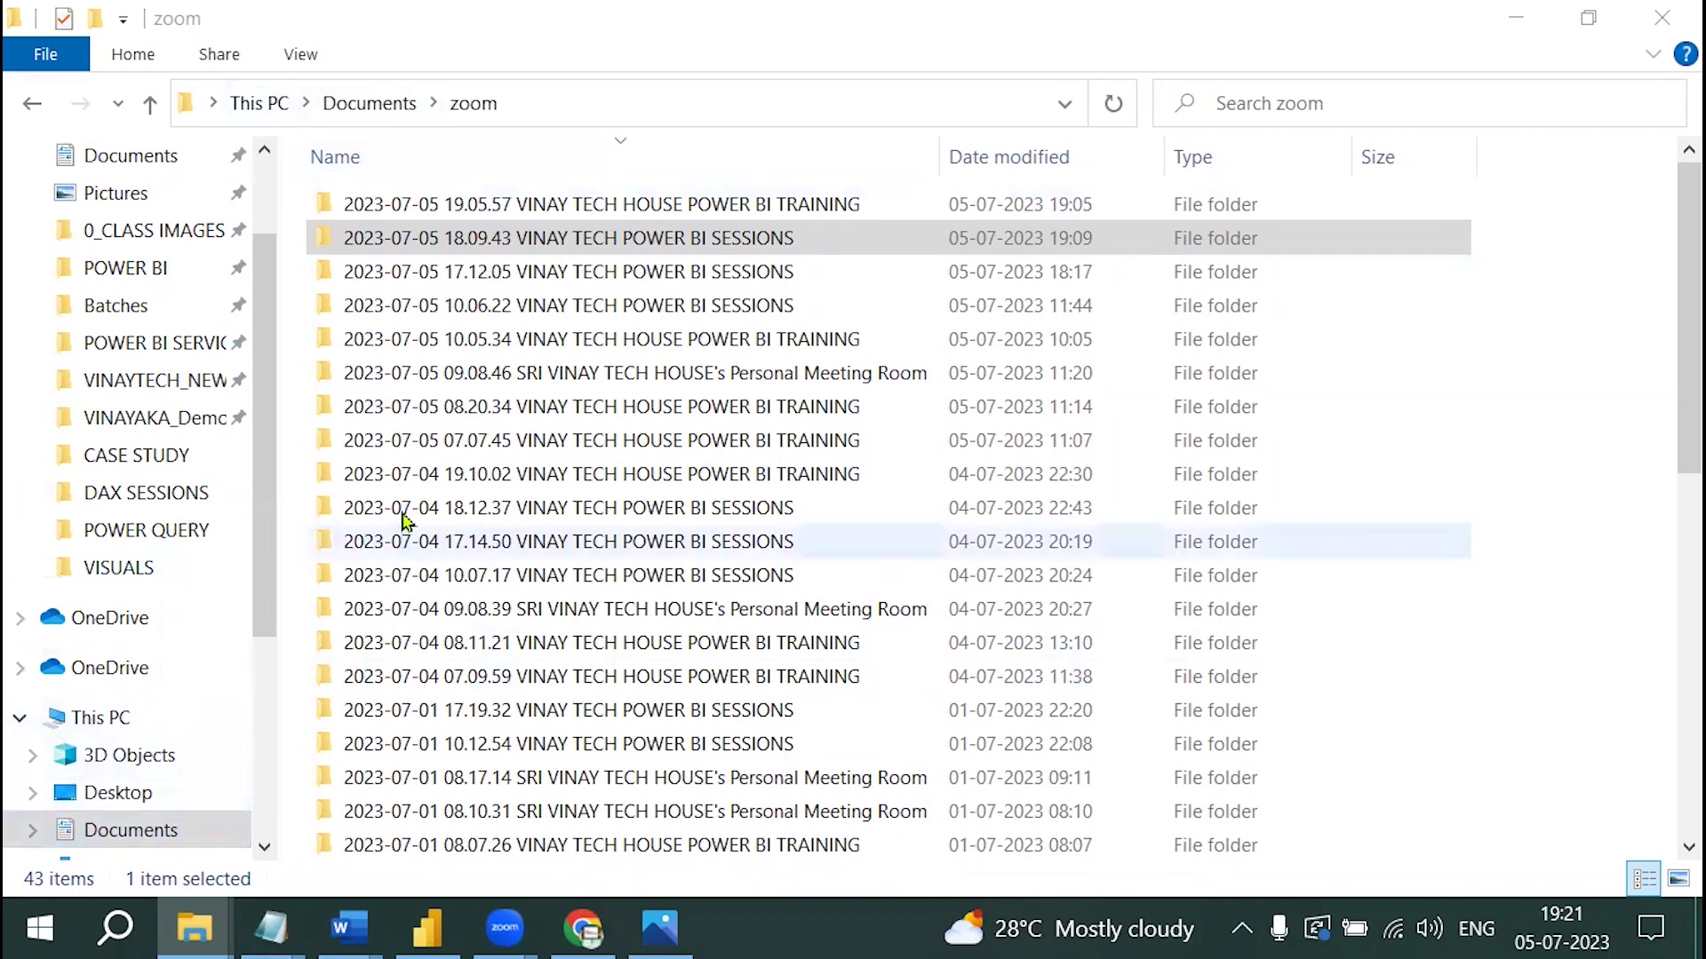
# Step: Open Batches from Quick access to list its 33 batch subfolders on drive D
pyautogui.click(120, 310)
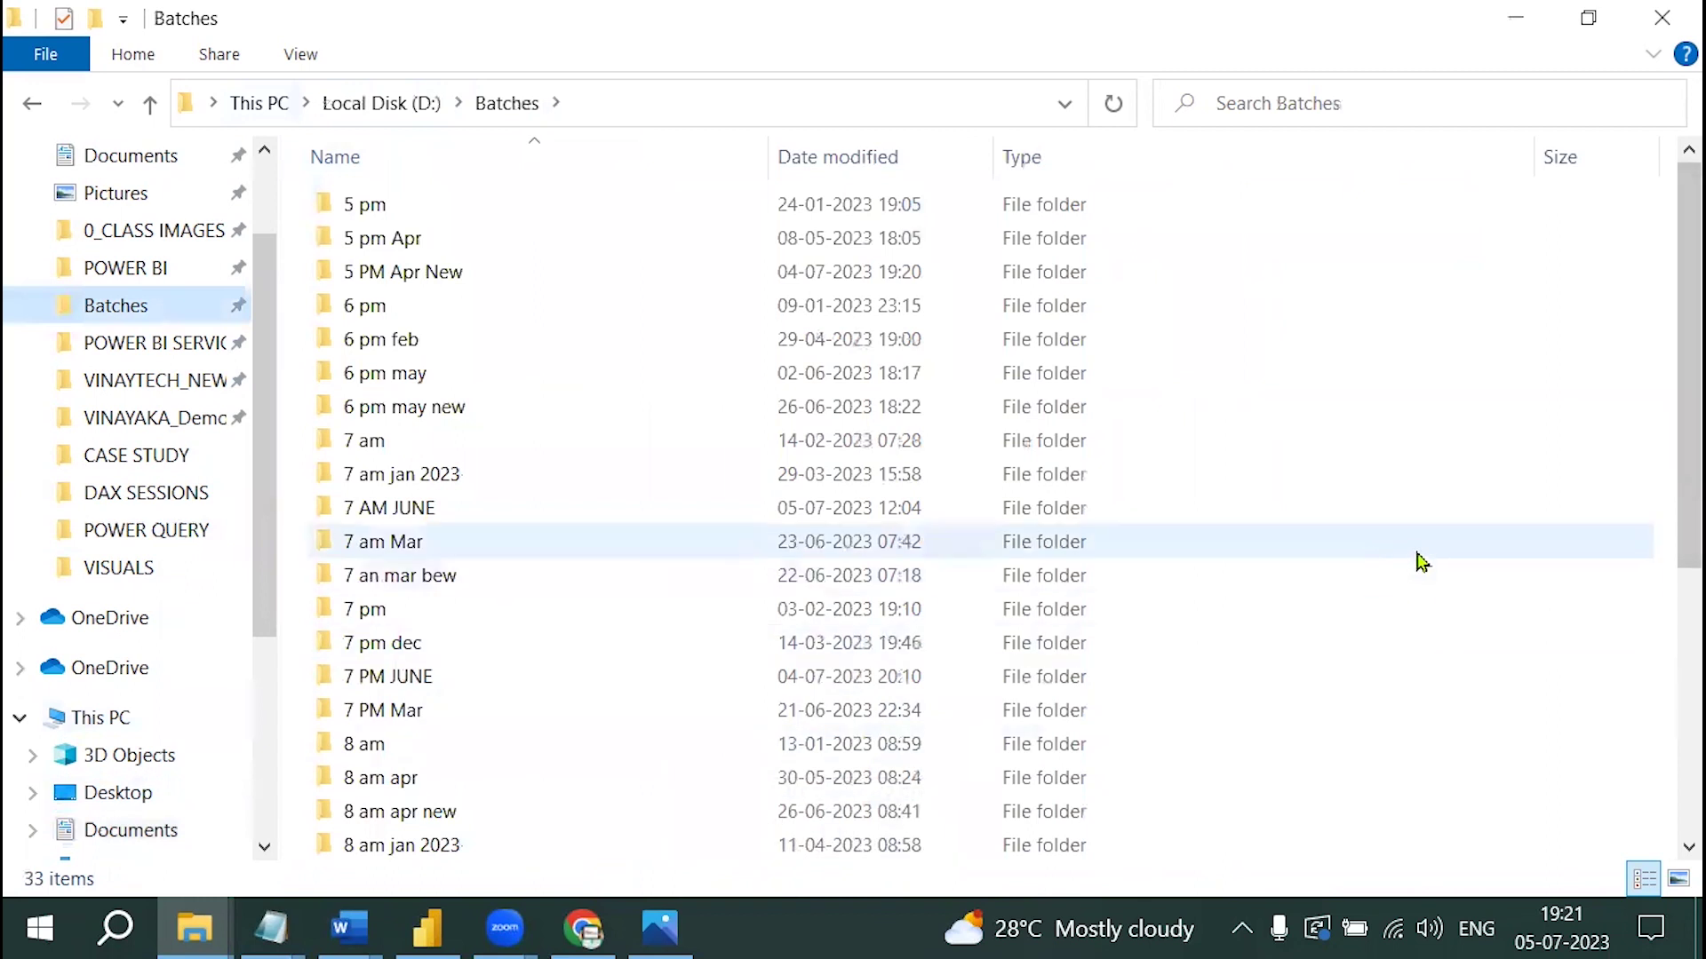
# Step: Create a new folder inside Batches, to be named Power BI Vinay Tech
pyautogui.rightClick(1417, 552)
pyautogui.moveTo(1405, 479)
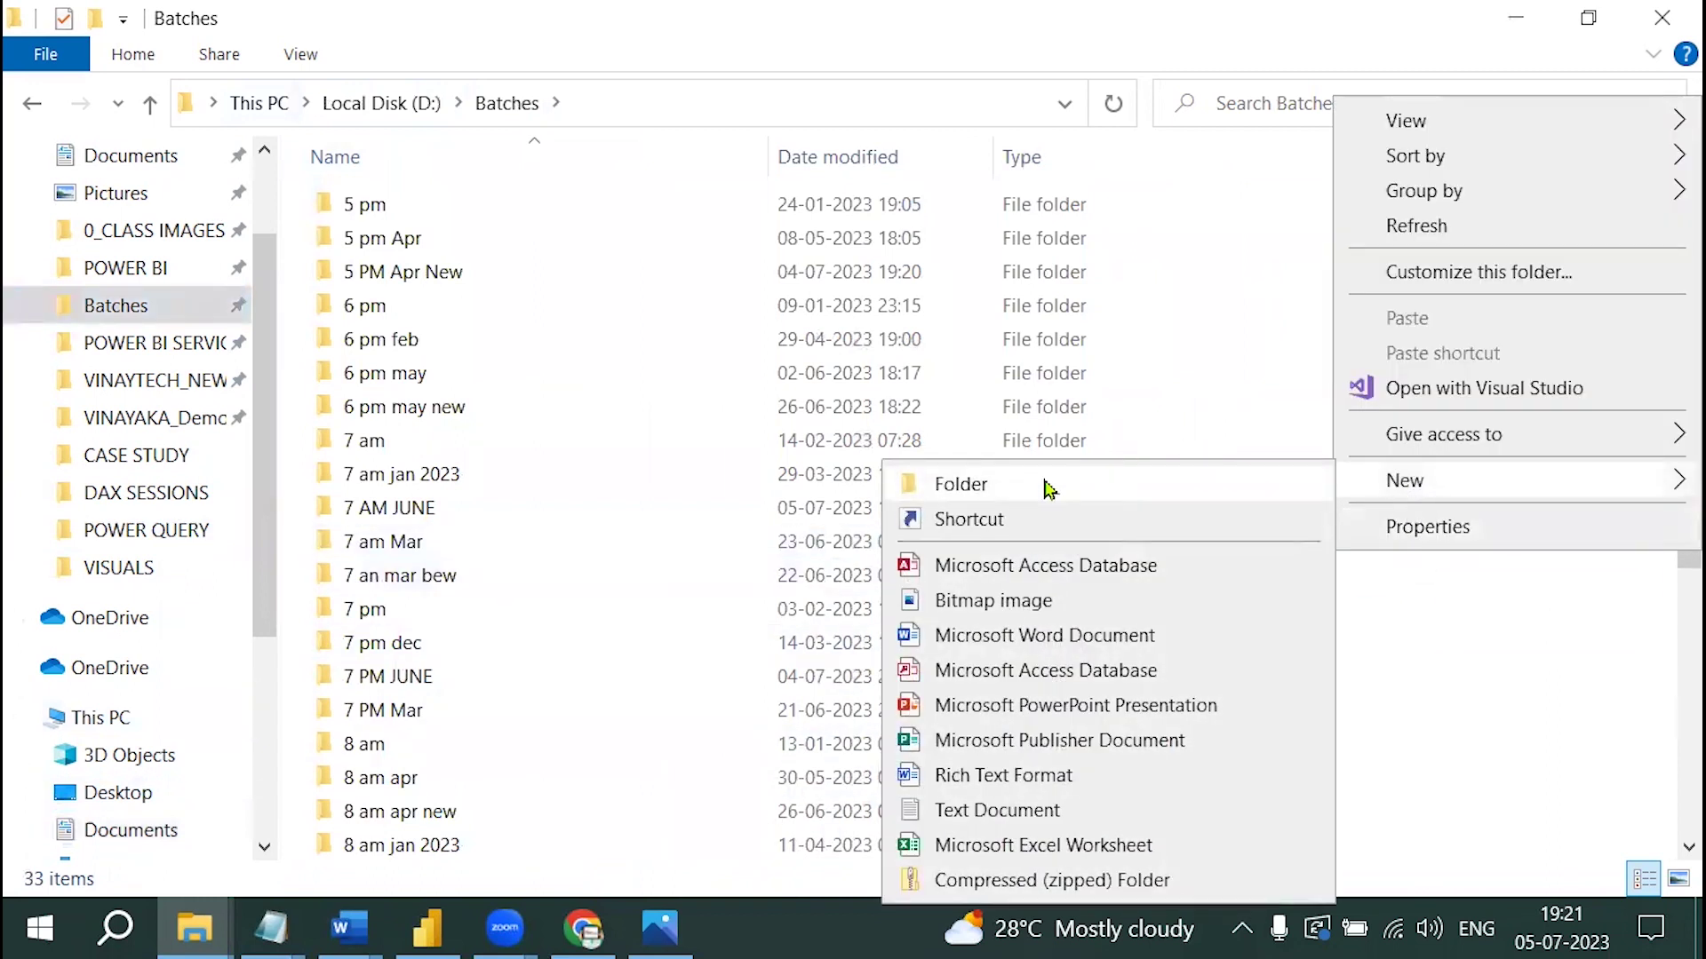
pyautogui.click(937, 484)
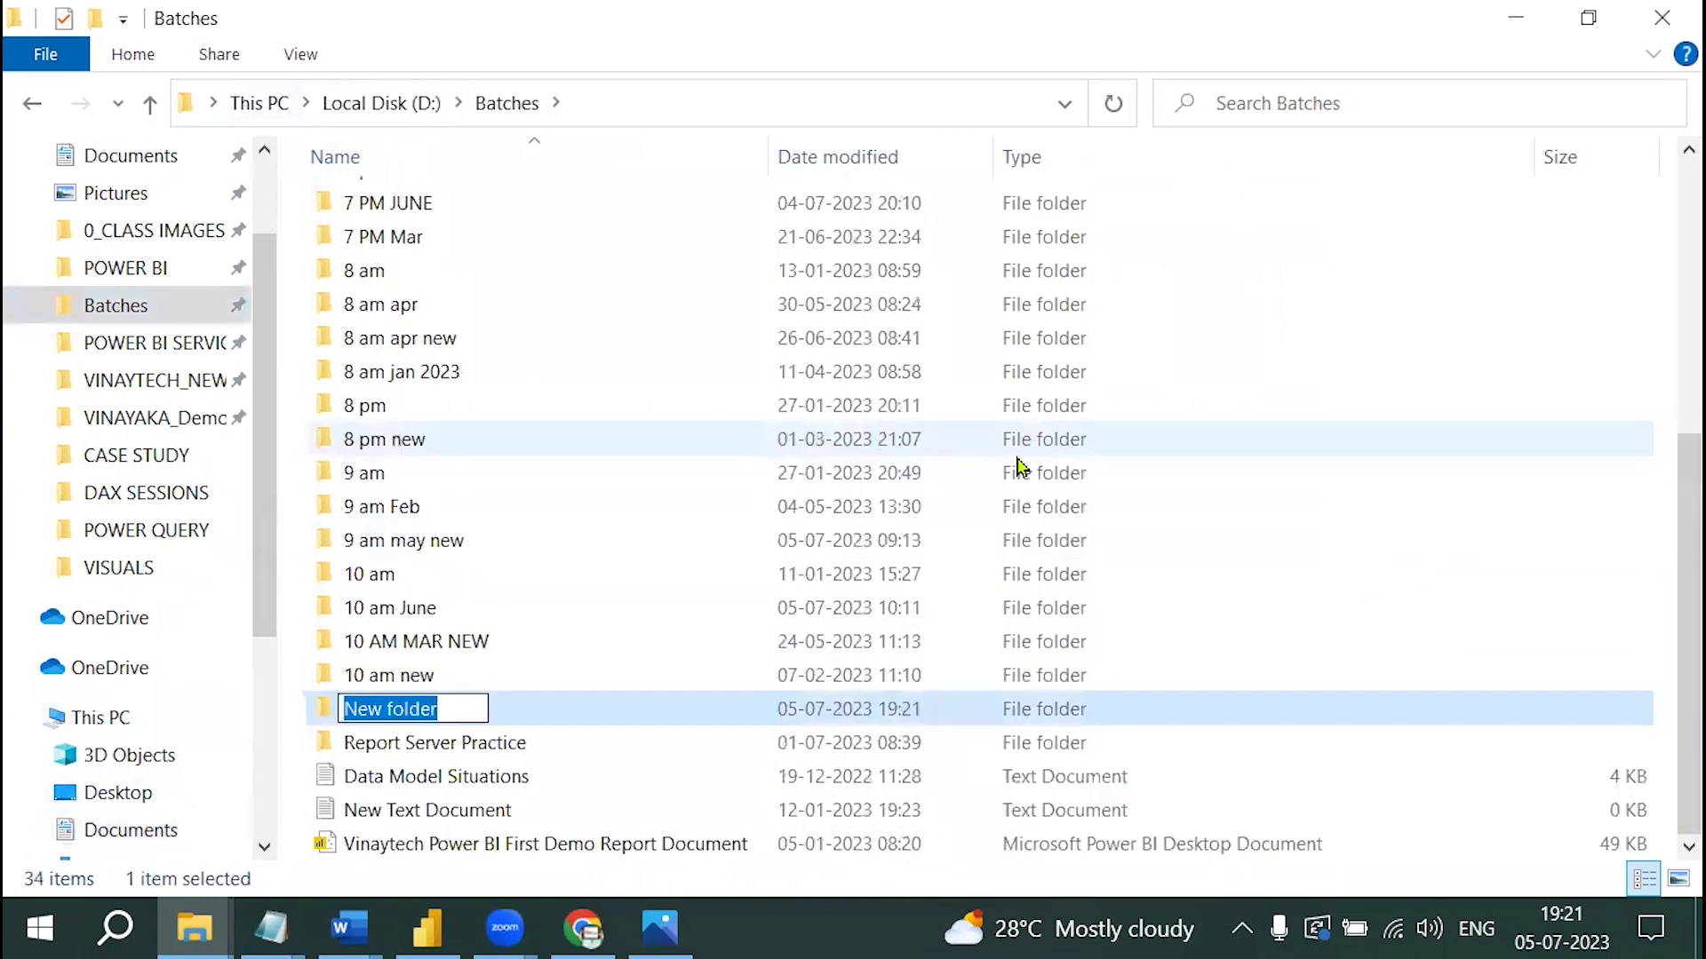
pyautogui.write('Power BI')
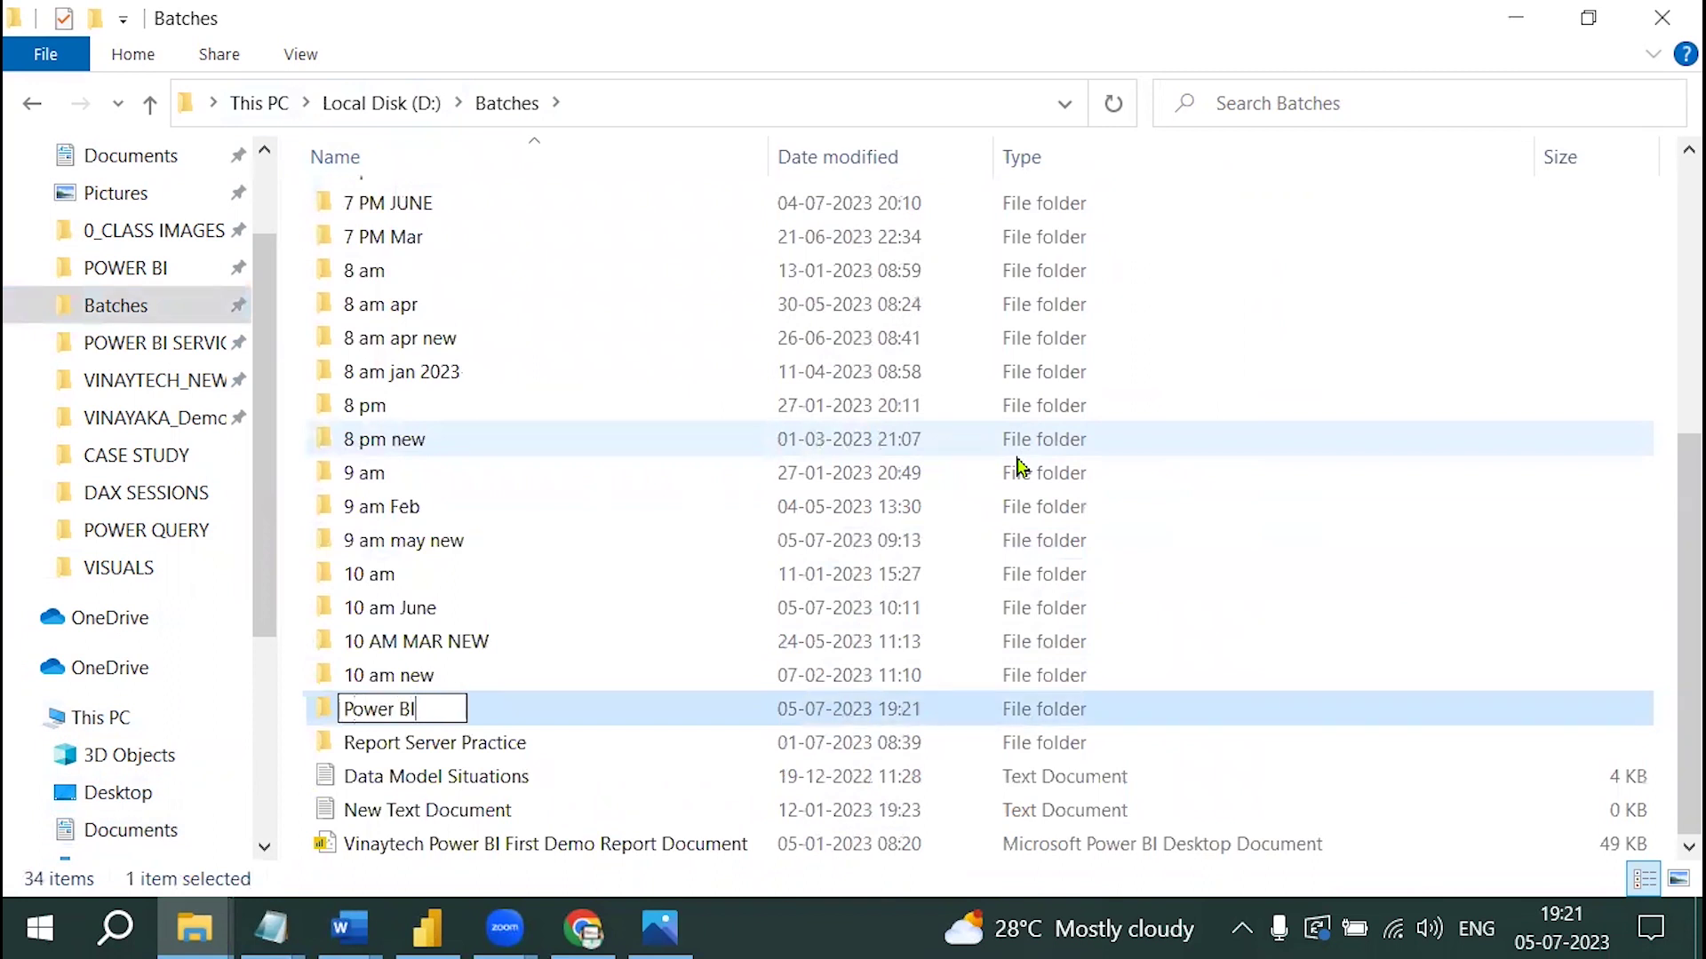
pyautogui.write(' Vinay Tech')
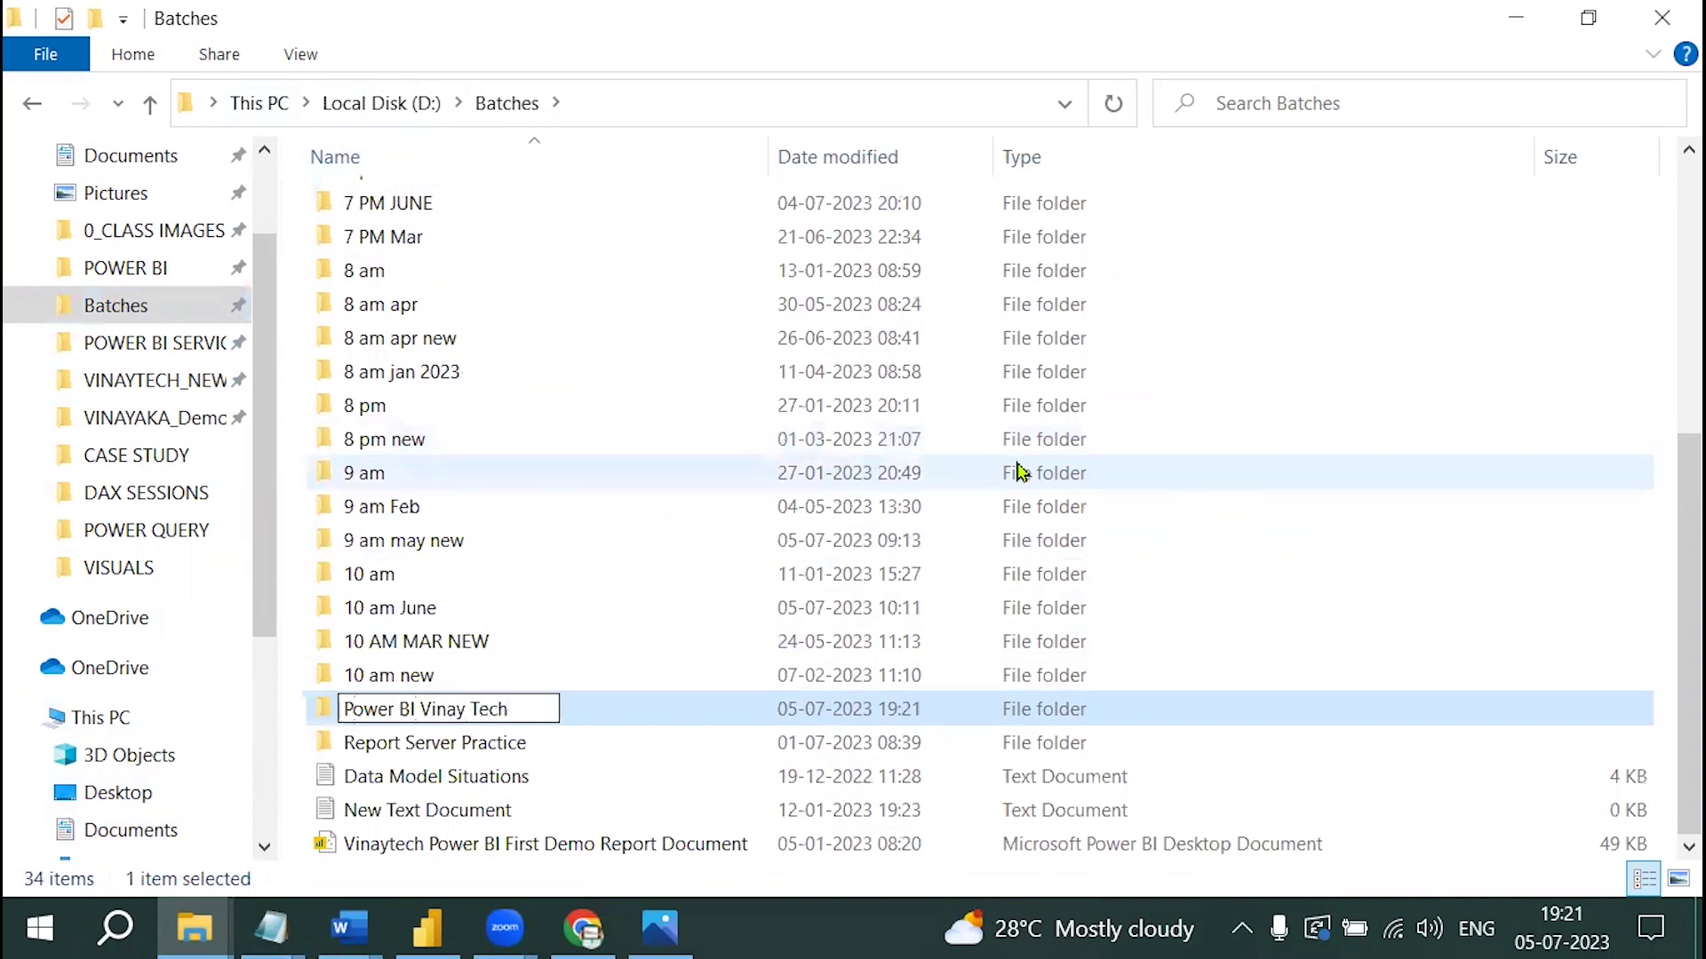
# Step: Copy the VINAYTECH_BUSINESS_PAYMENT_DETAILS_DATAMODEL_DATASET workbook from the 10 AM MAR NEW folder
pyautogui.doubleClick(454, 644)
pyautogui.scroll(-2, 627, 546)
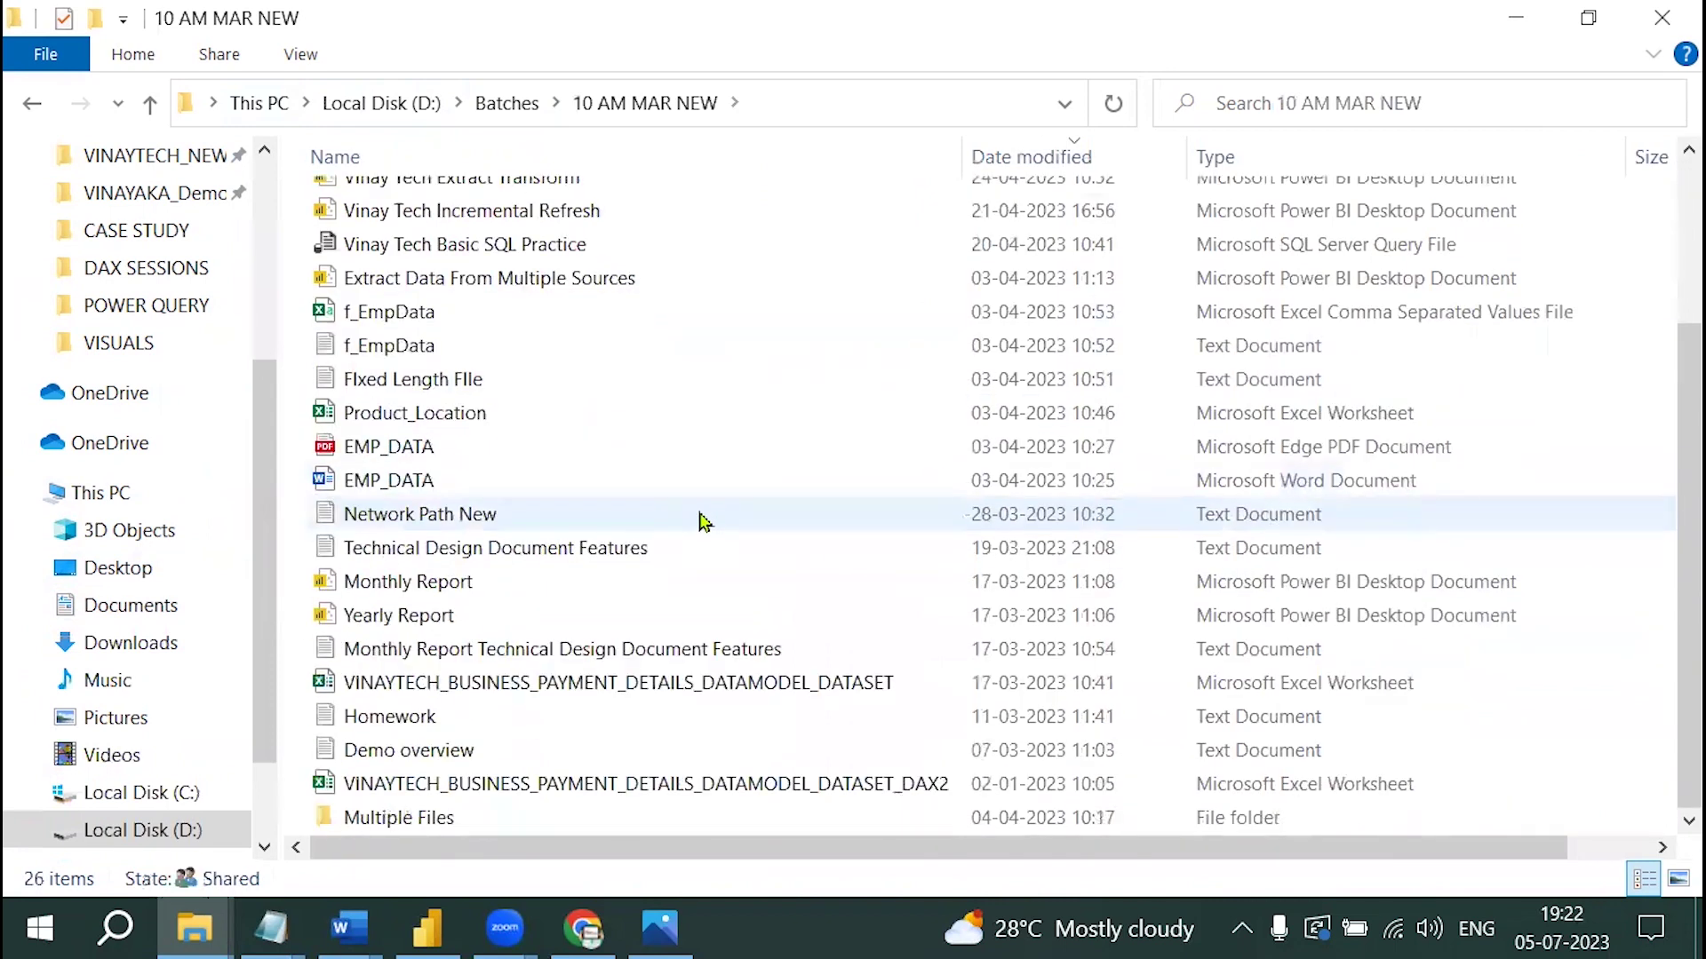
pyautogui.click(682, 681)
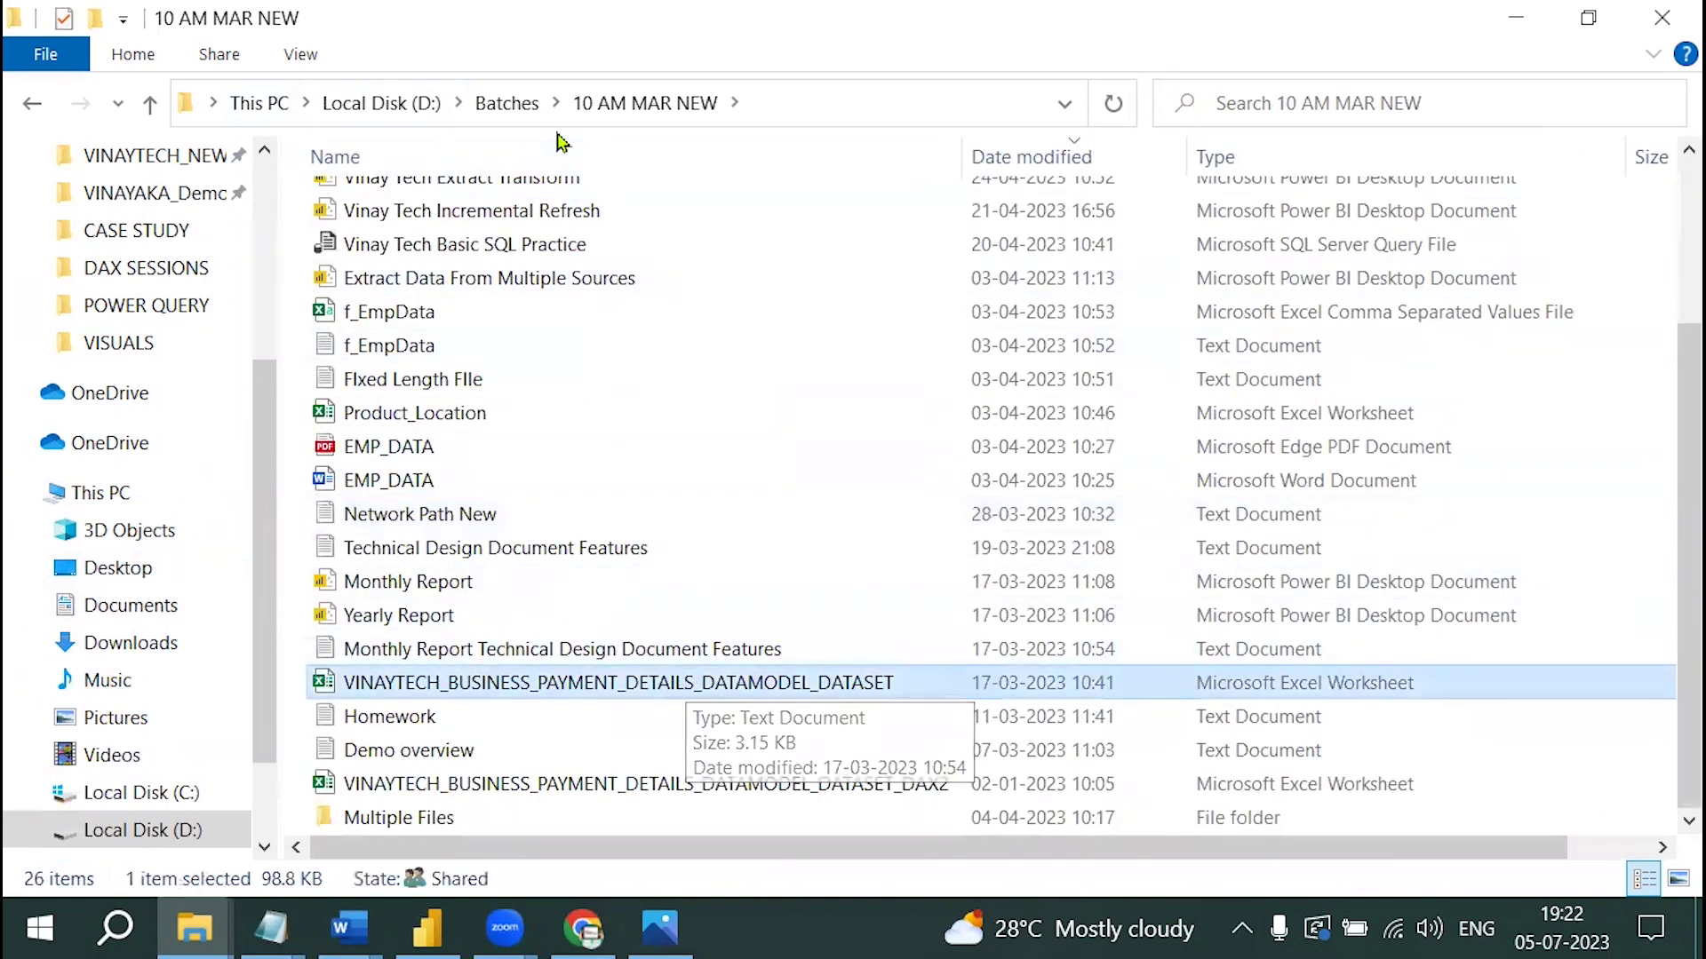
pyautogui.scroll(3, 557, 141)
pyautogui.click(527, 705)
# Step: Paste the workbook into Power BI Vinay Tech, widen the Name column, and return to Batches
pyautogui.click(506, 103)
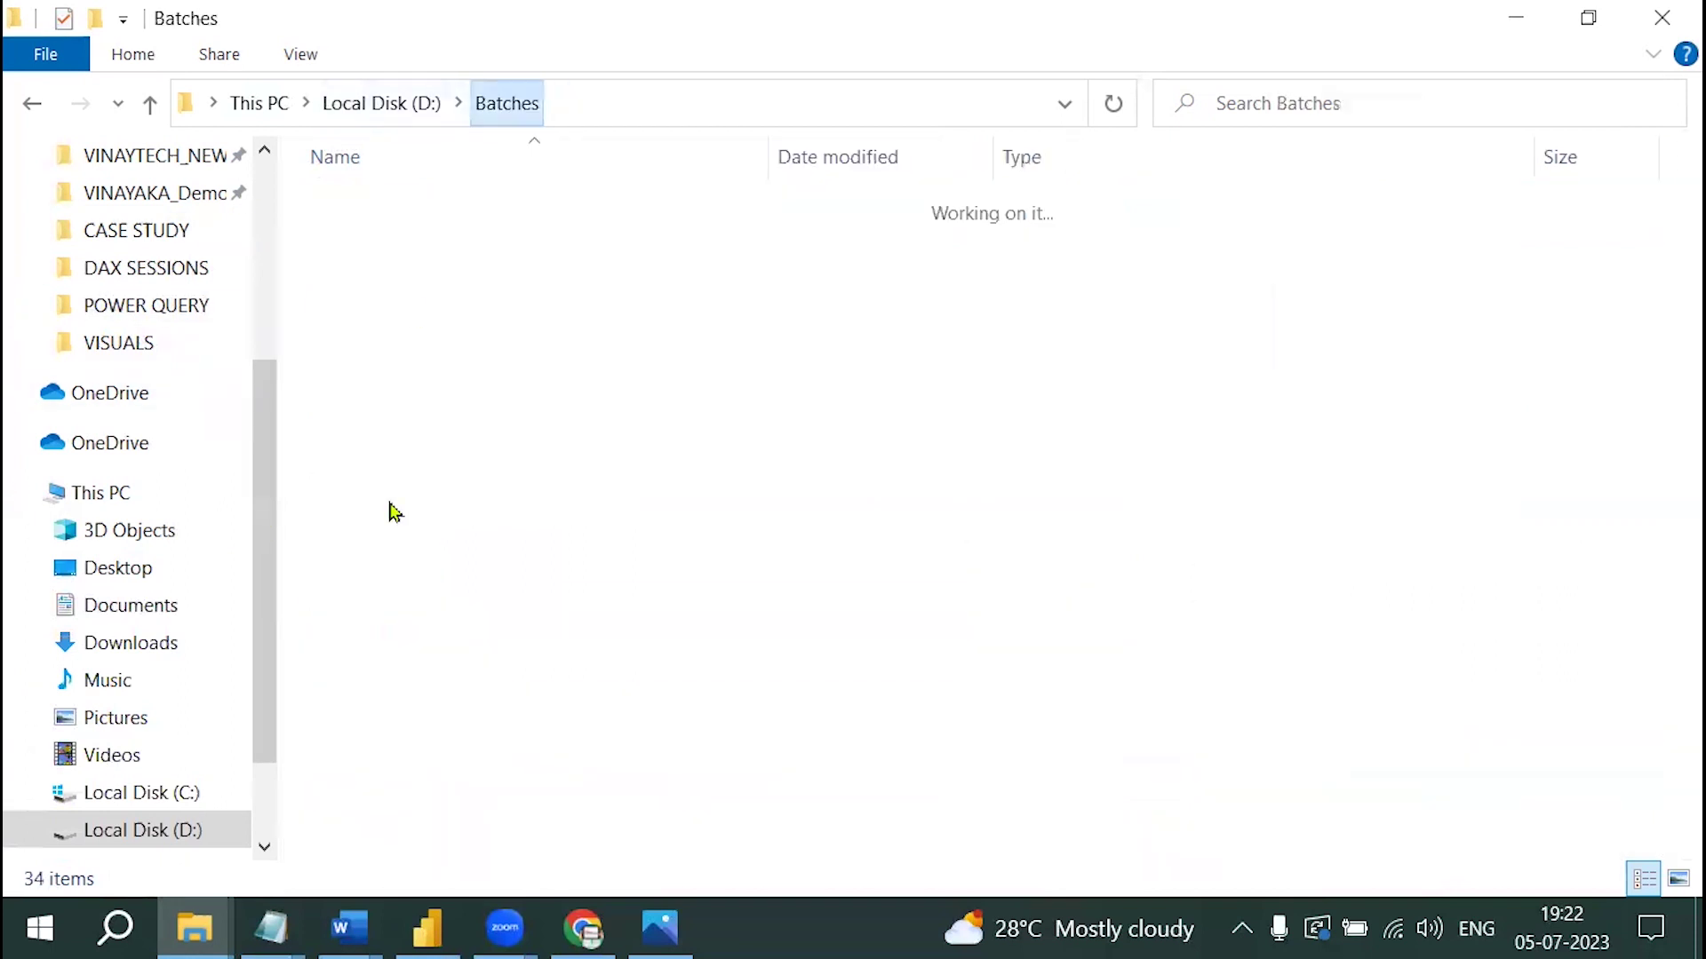
pyautogui.scroll(-2, 439, 807)
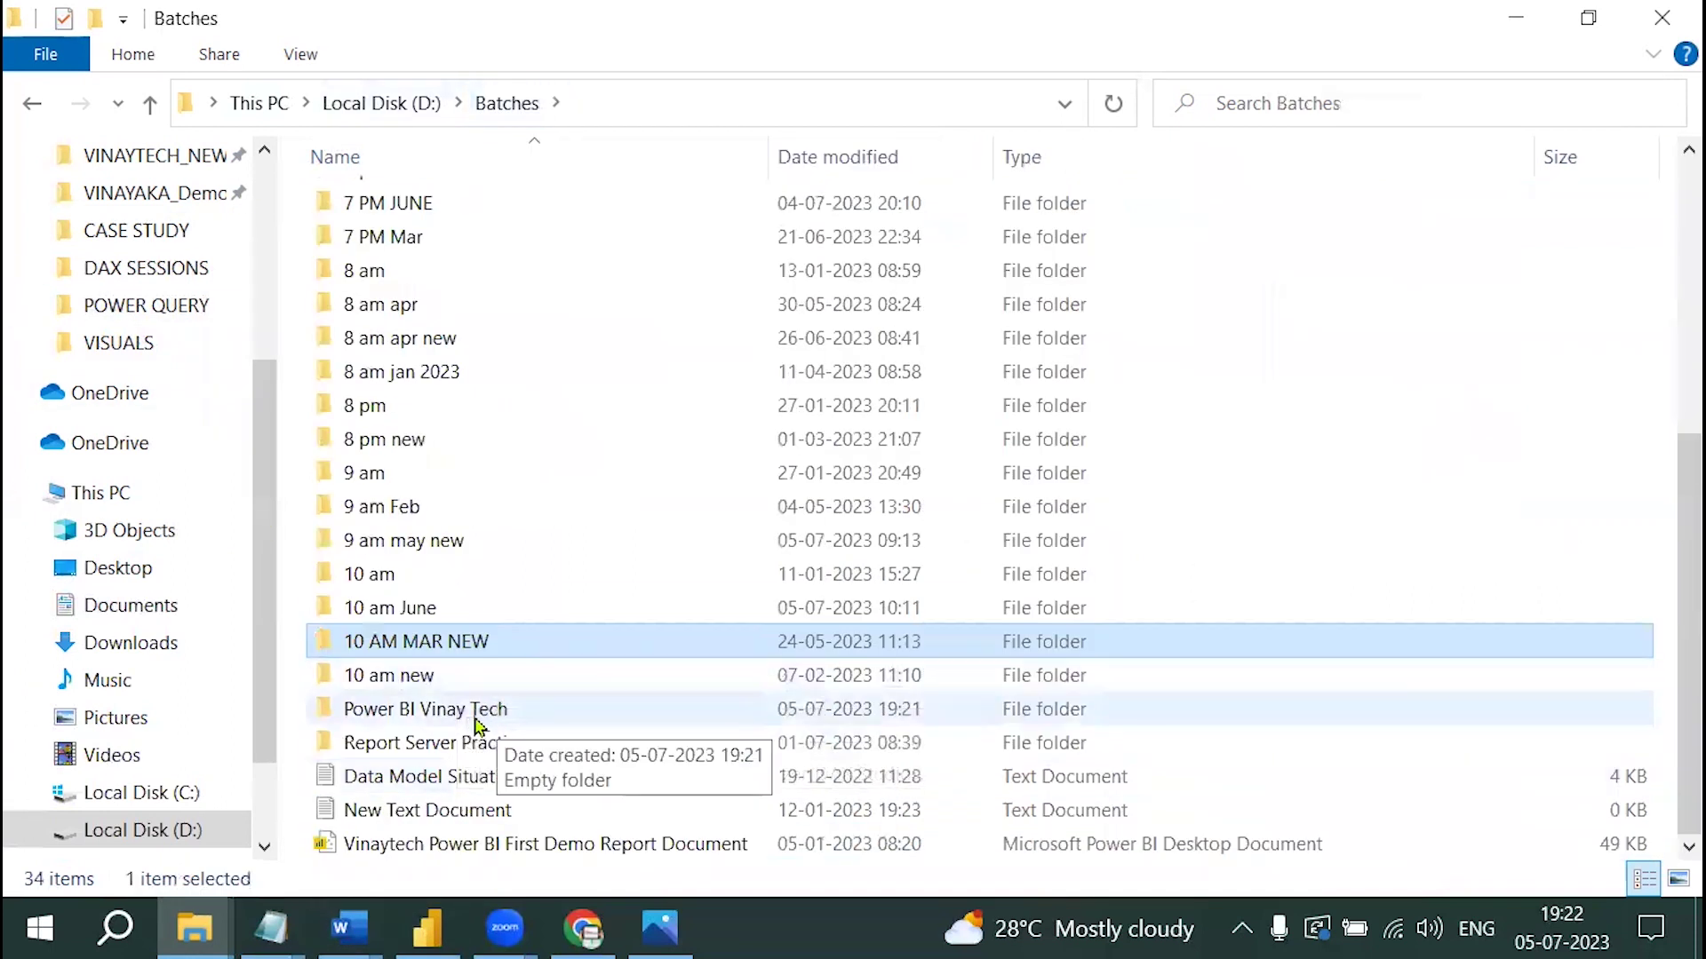
pyautogui.doubleClick(466, 713)
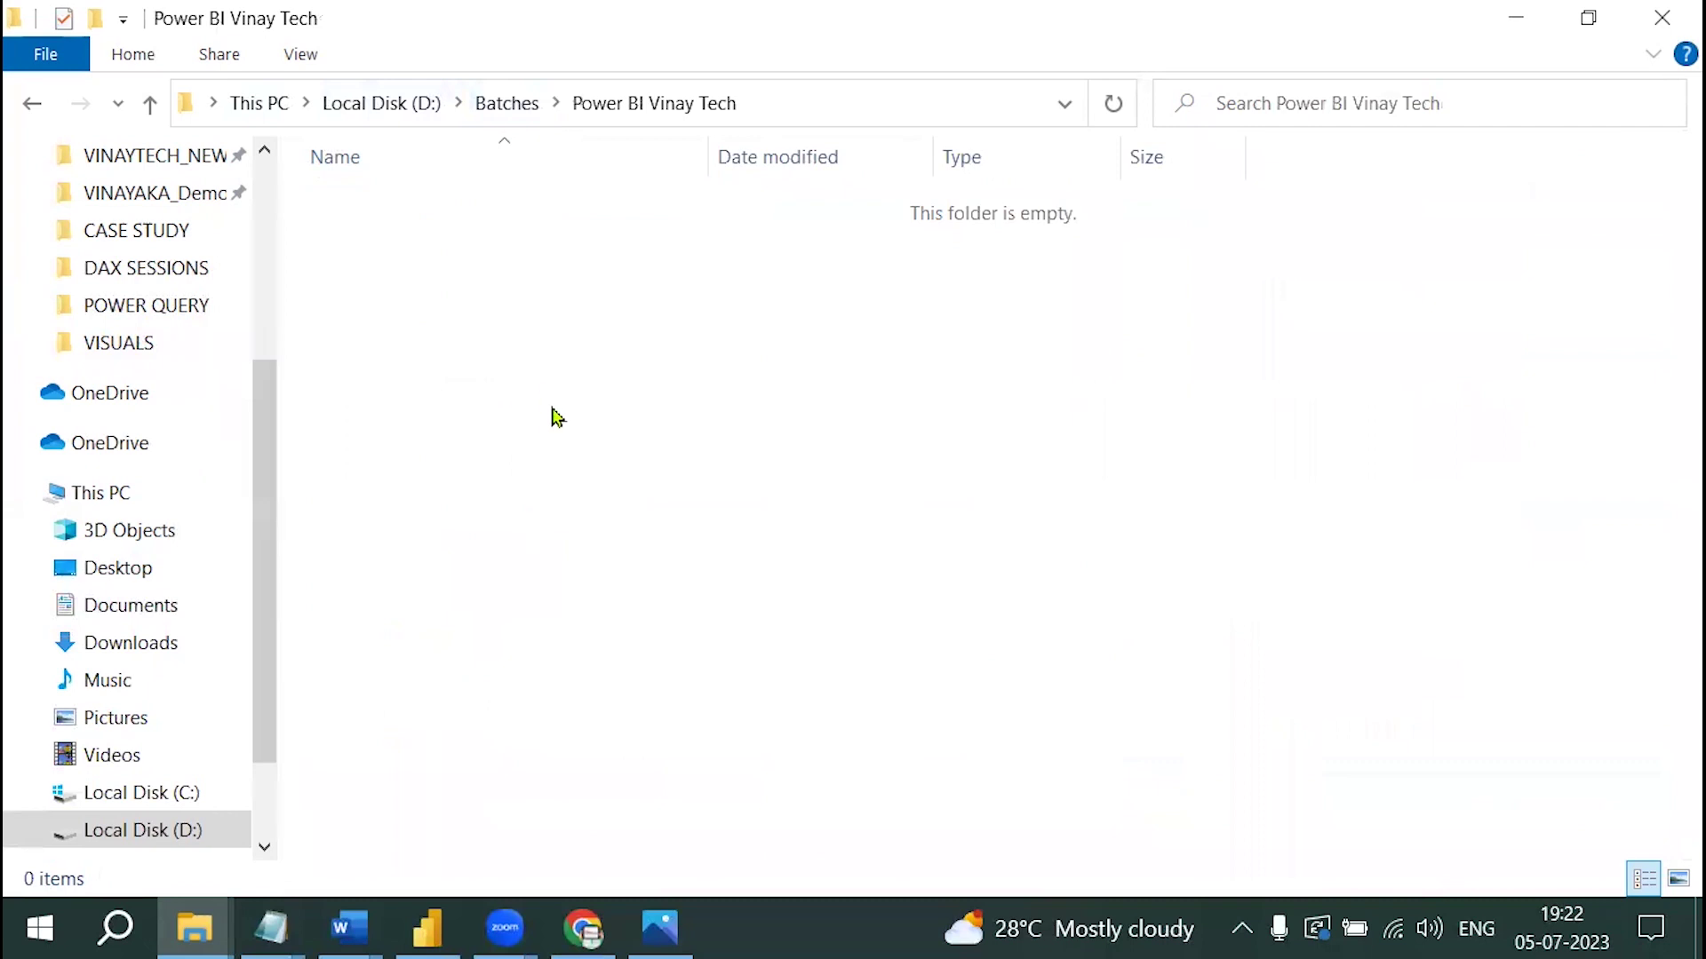
pyautogui.hotkey('ctrl', 'v')
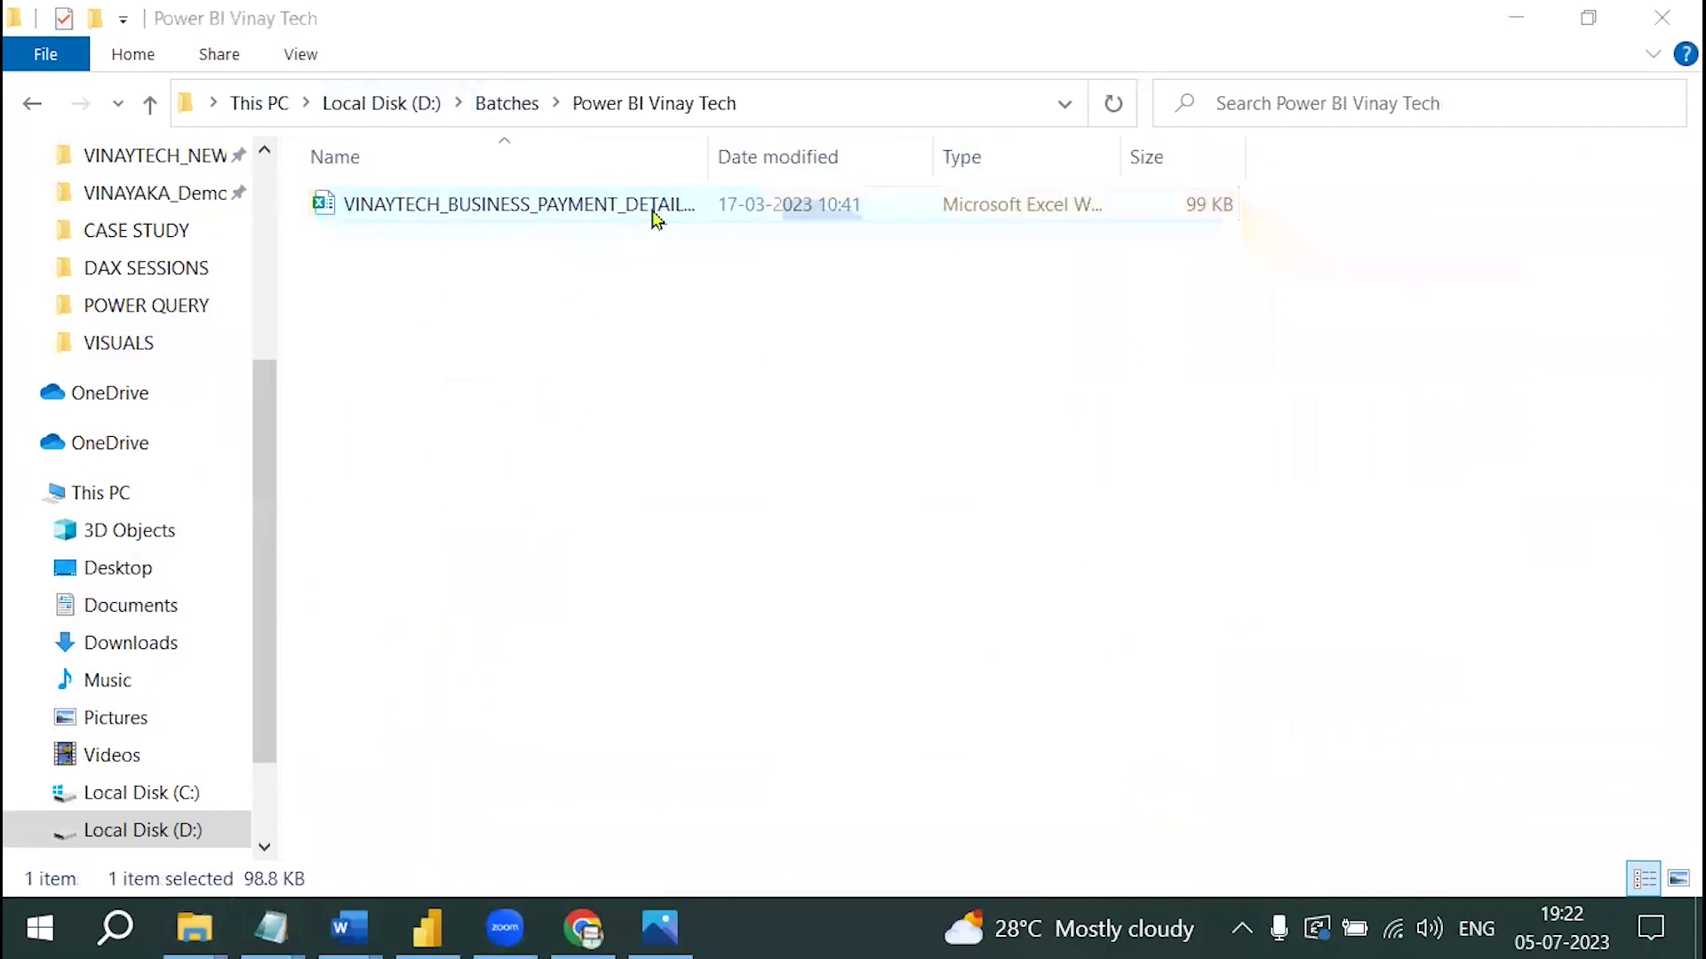
pyautogui.moveTo(708, 164); pyautogui.dragTo(936, 173)
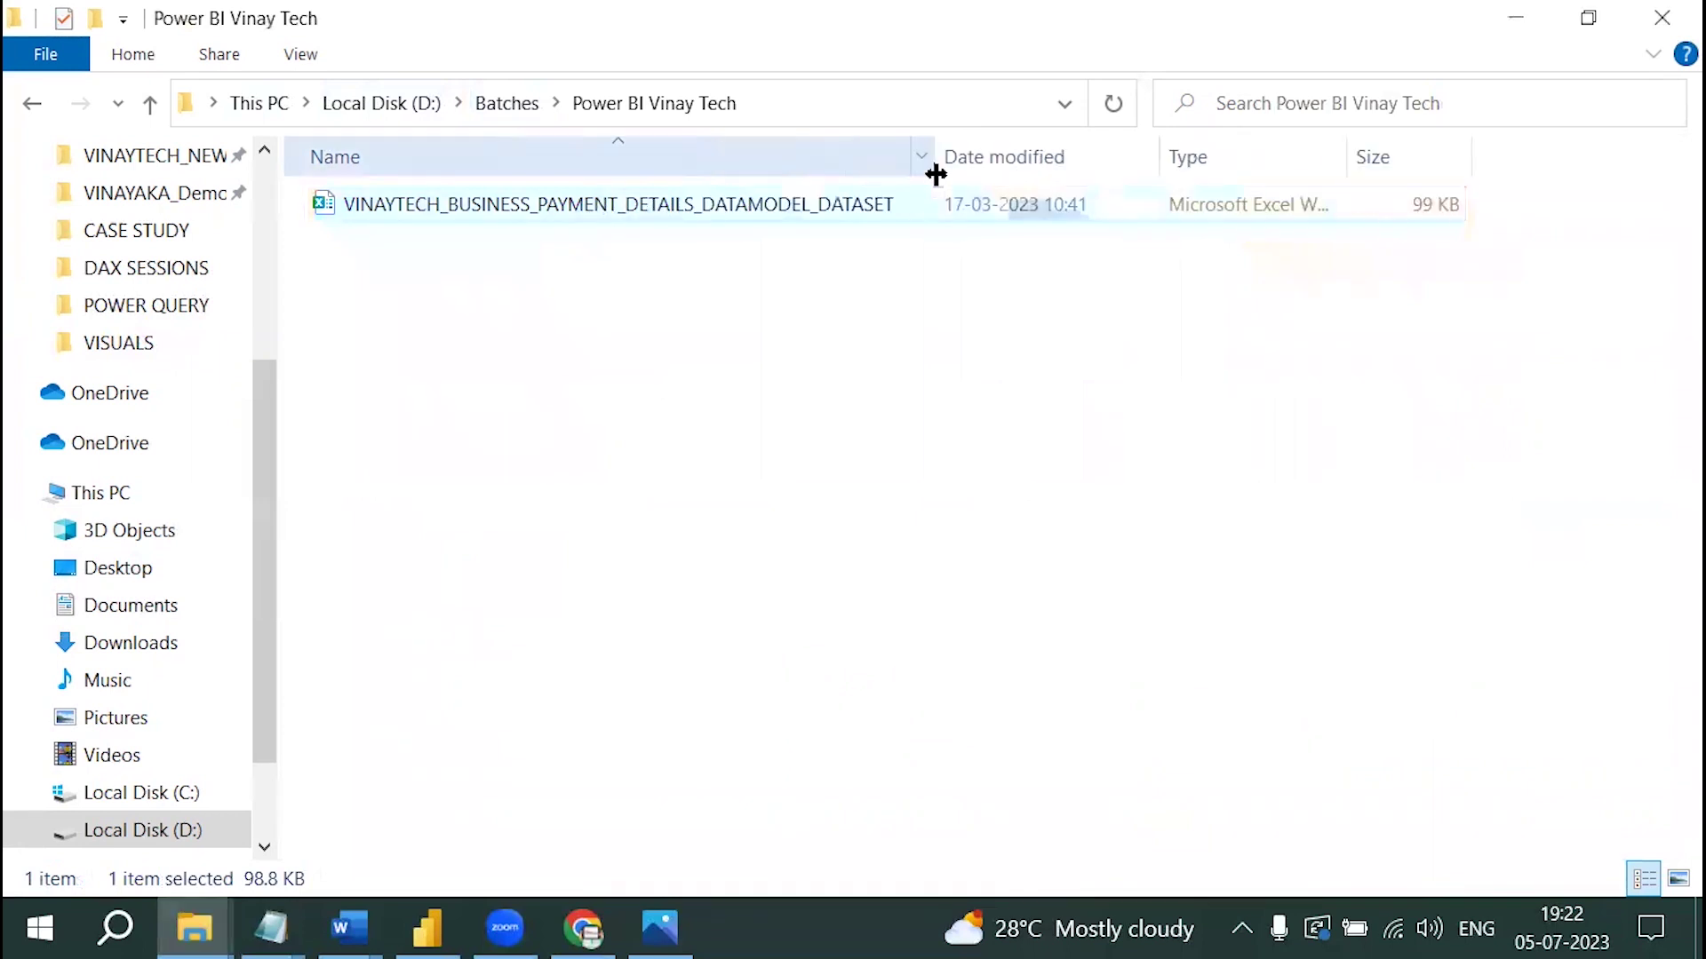
pyautogui.click(522, 109)
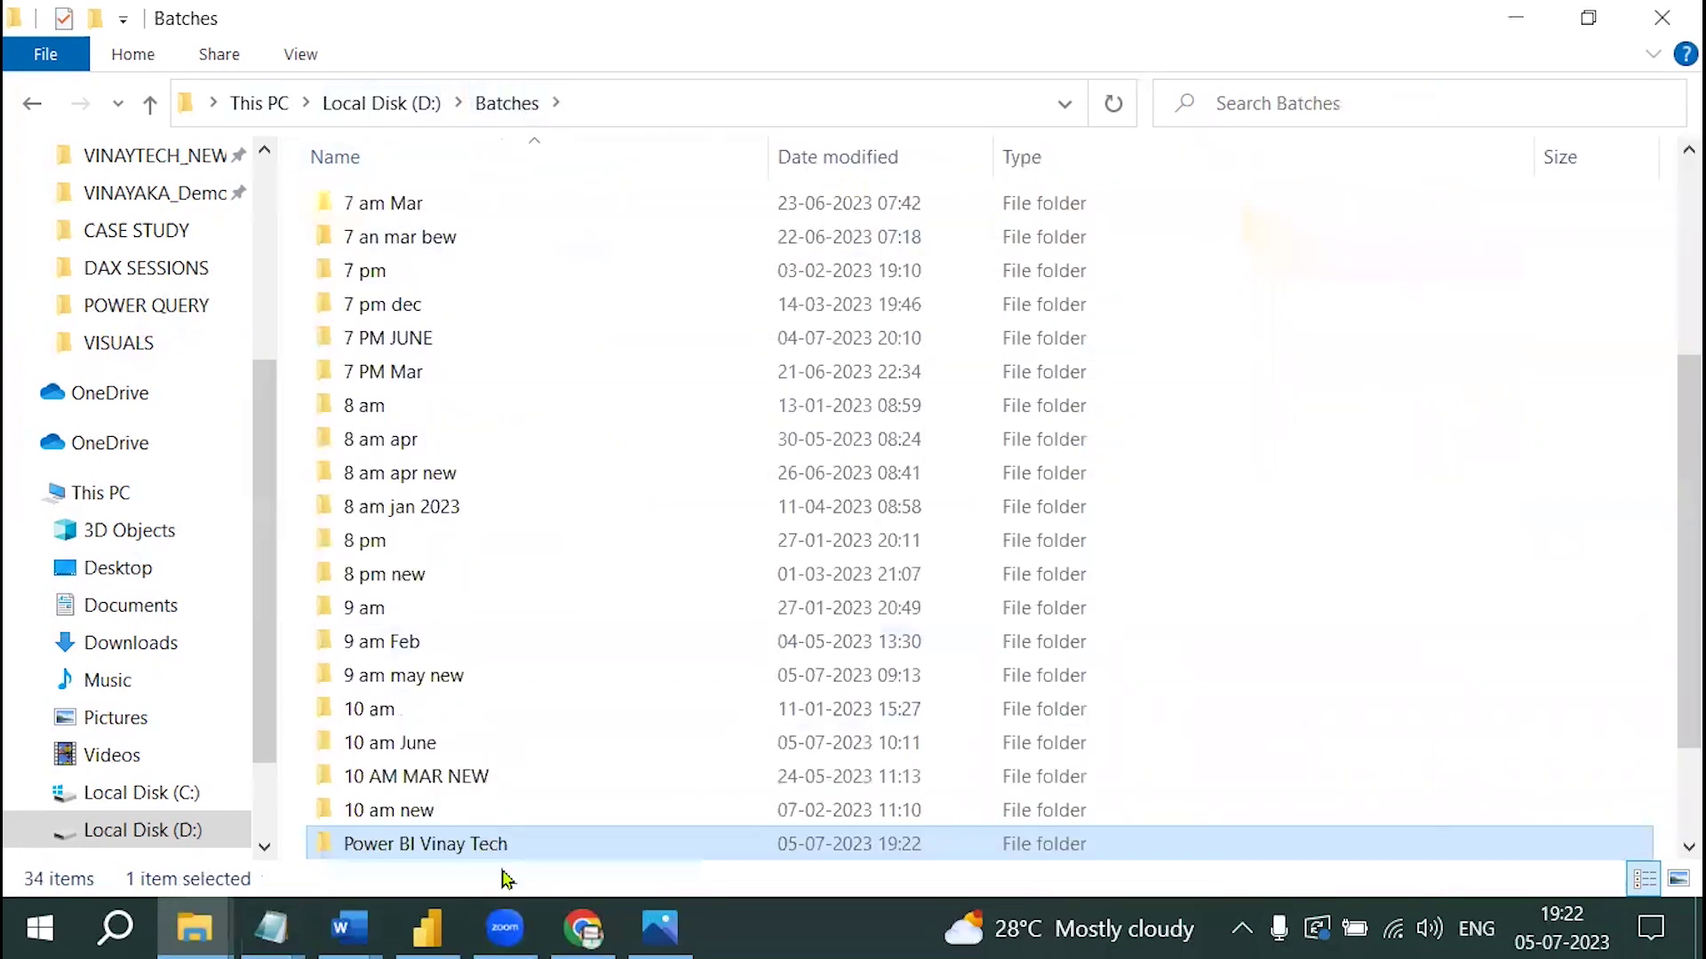
pyautogui.scroll(-2, 470, 851)
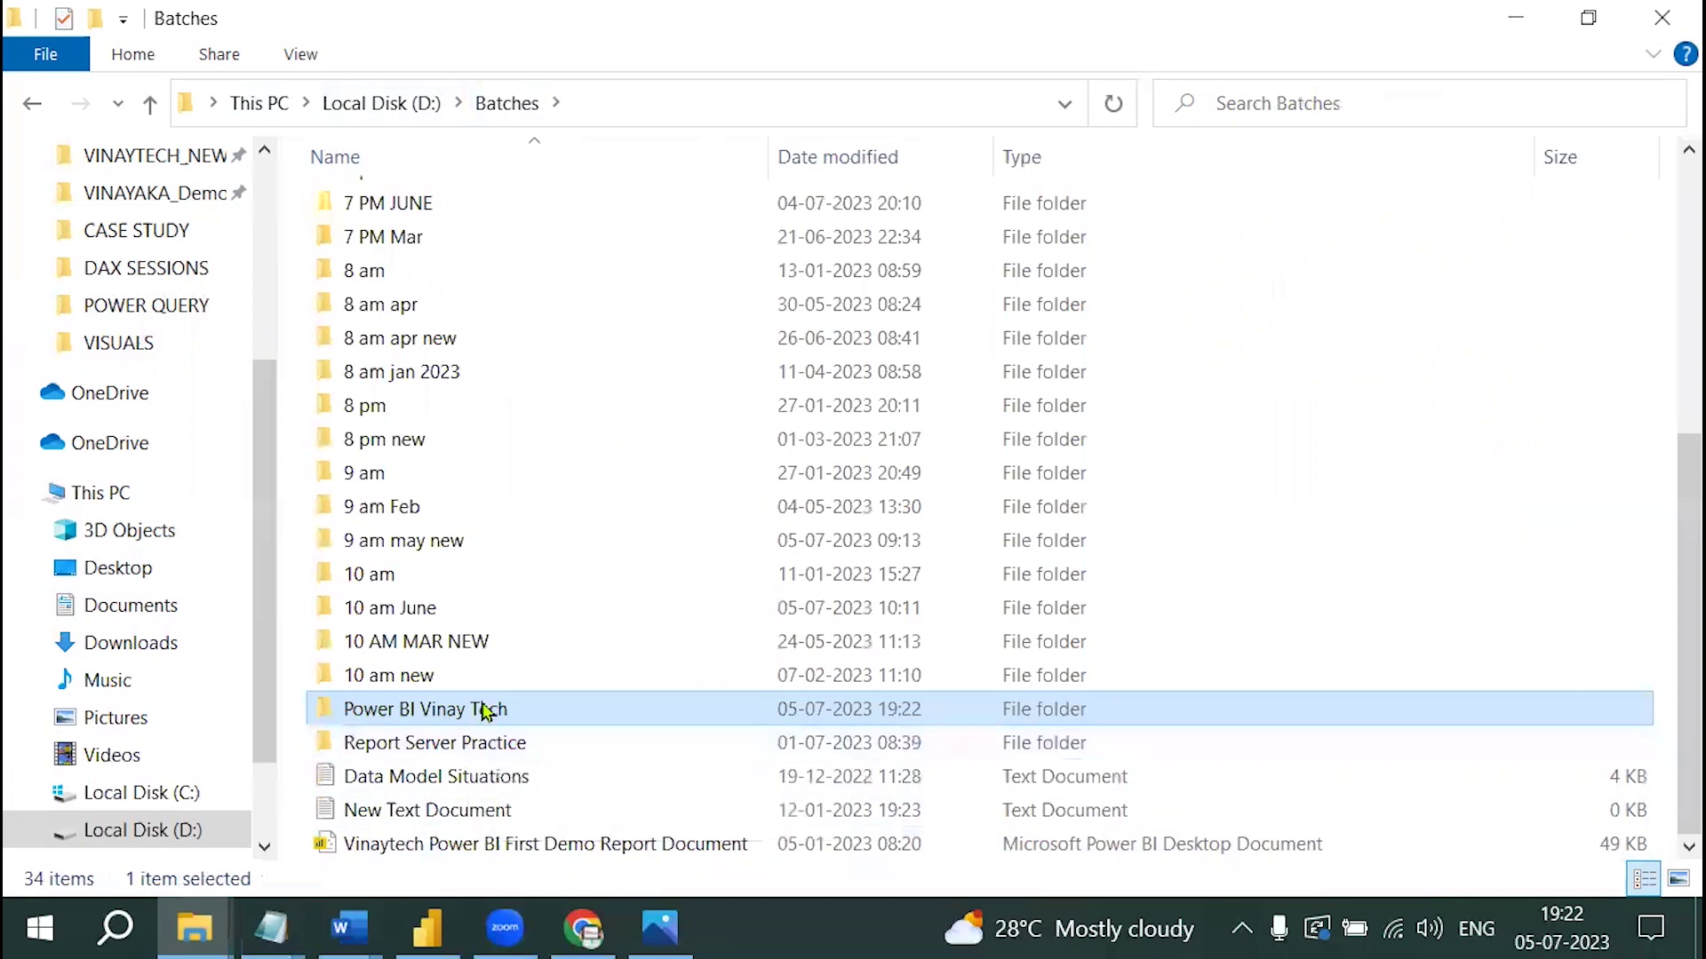
# Step: Show Power BI Vinay Tech's Properties on the Sharing tab, which reports it is not shared
pyautogui.rightClick(482, 708)
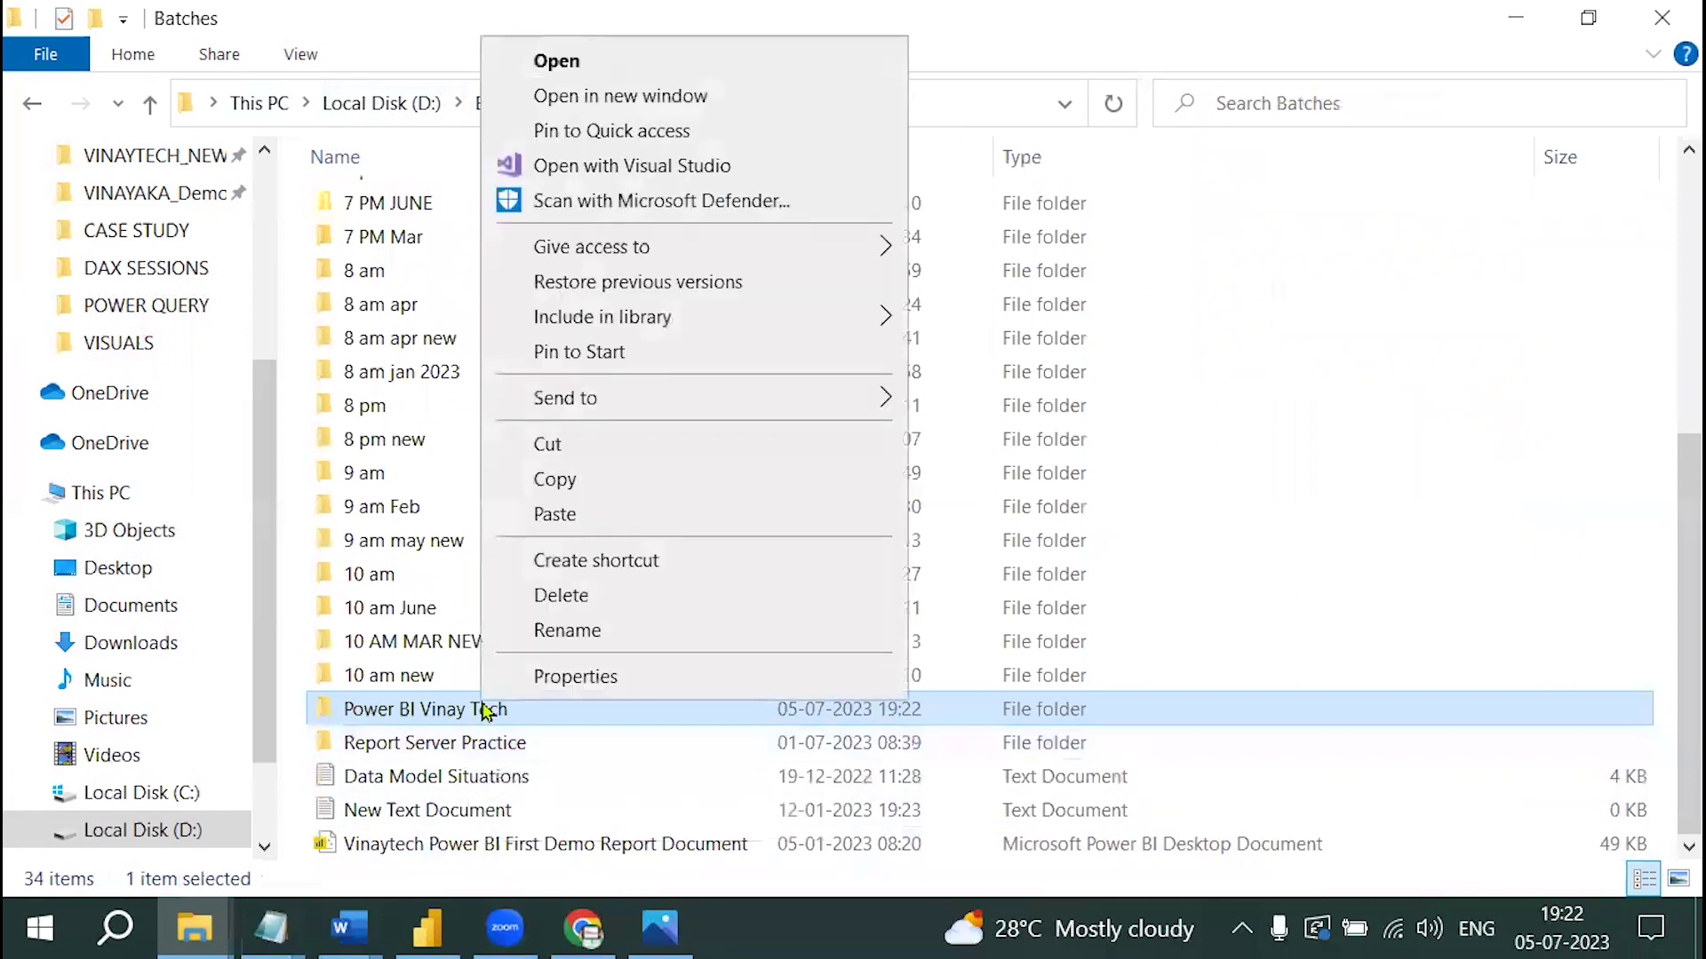
pyautogui.click(580, 677)
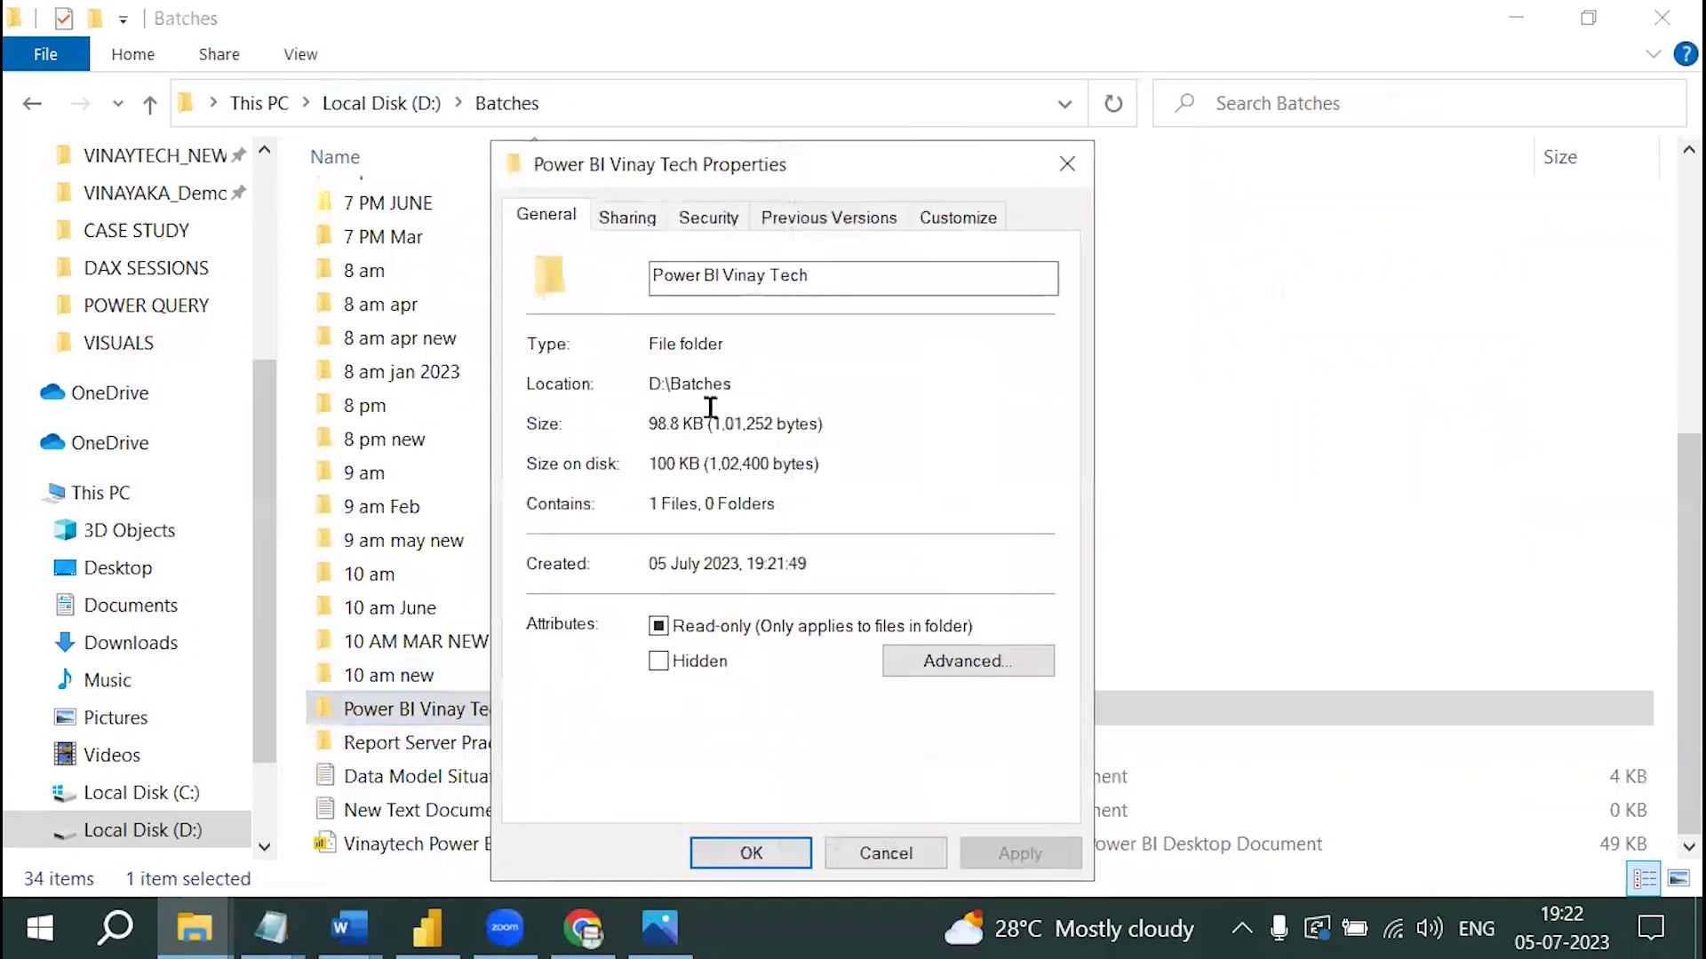
pyautogui.click(622, 222)
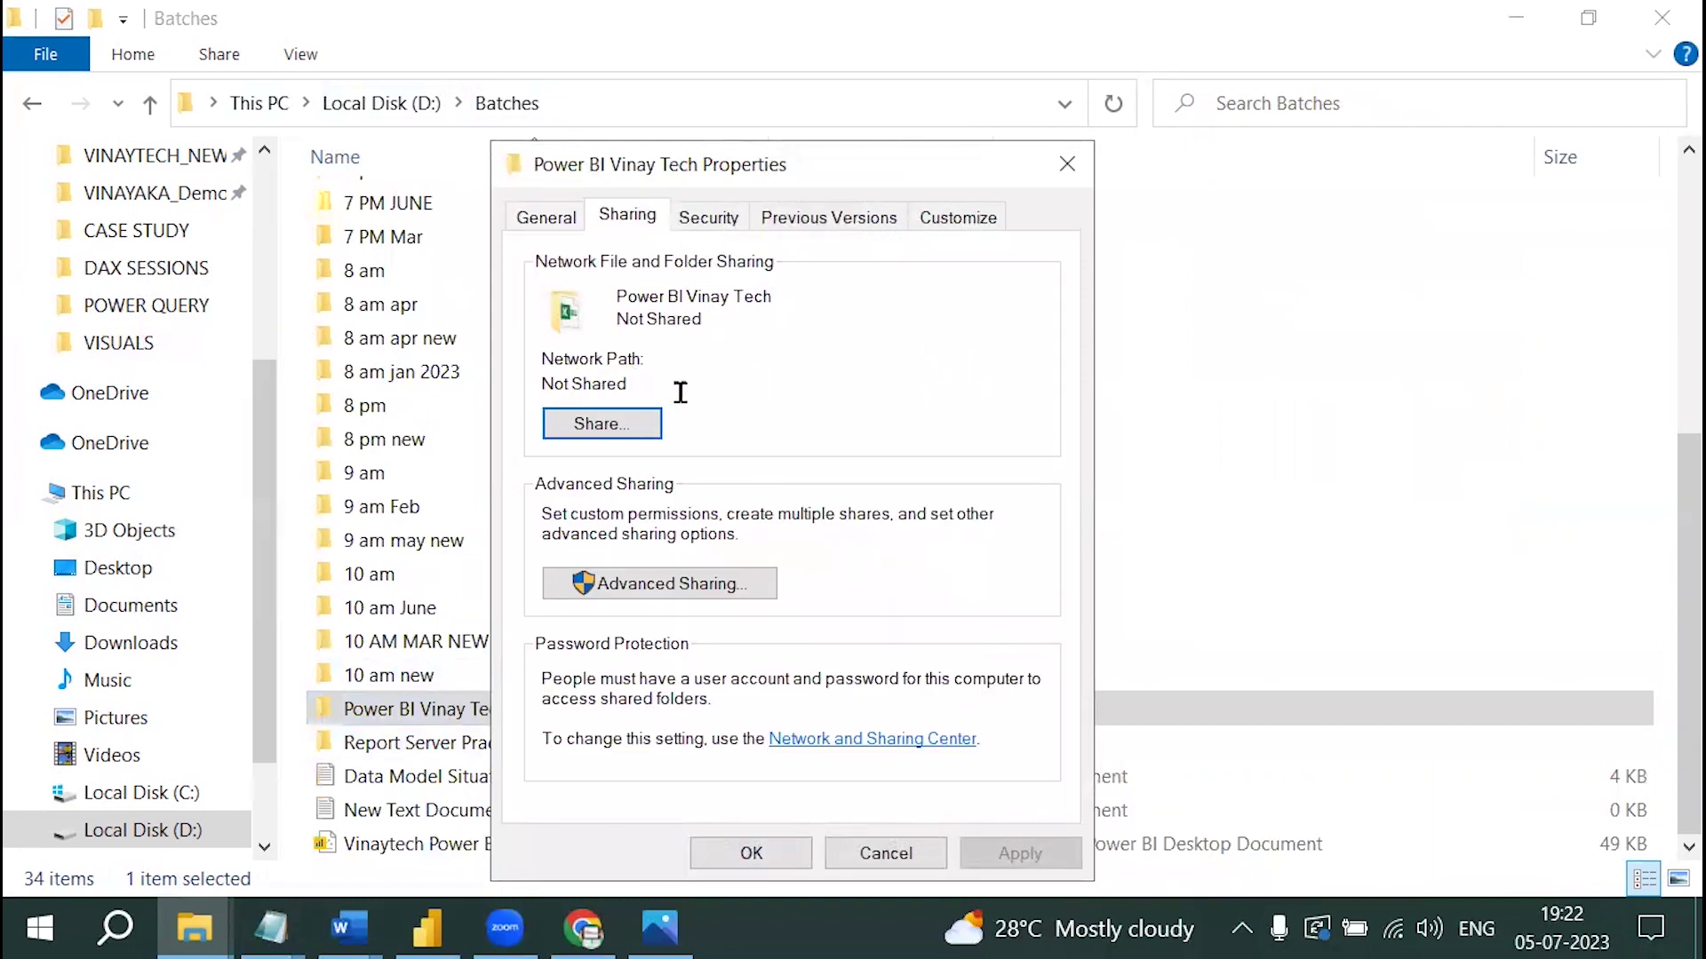
# Step: Add Everyone to the folder's network access list with Read permission
pyautogui.click(626, 428)
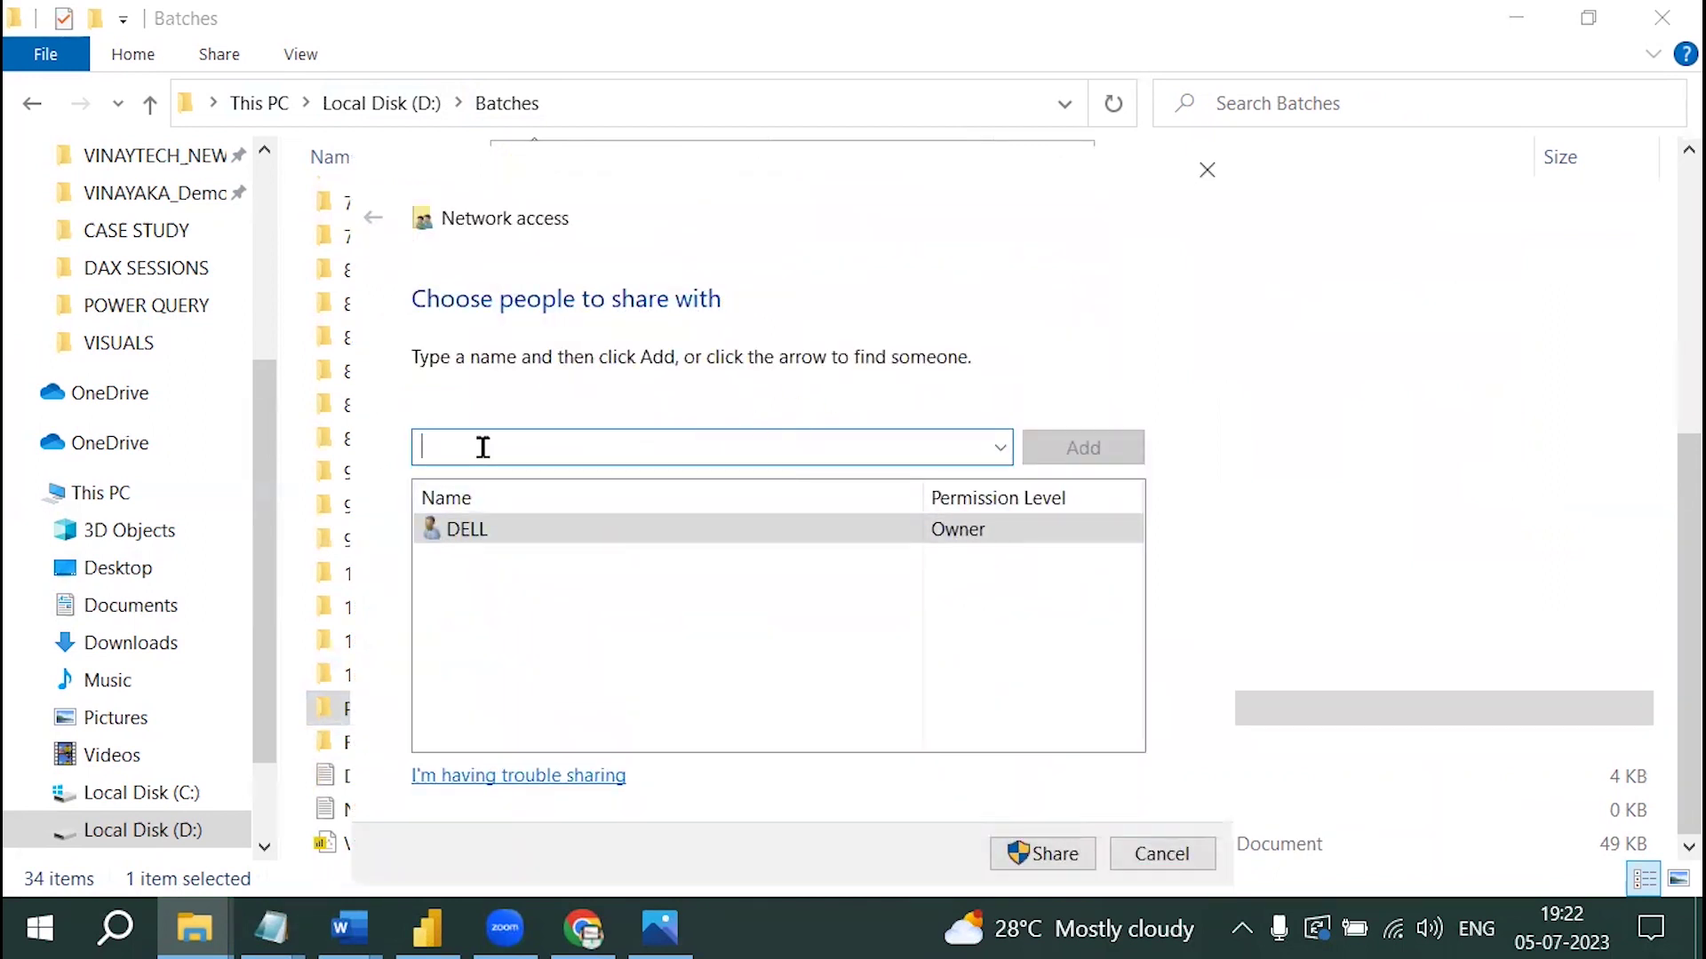
pyautogui.write('ra')
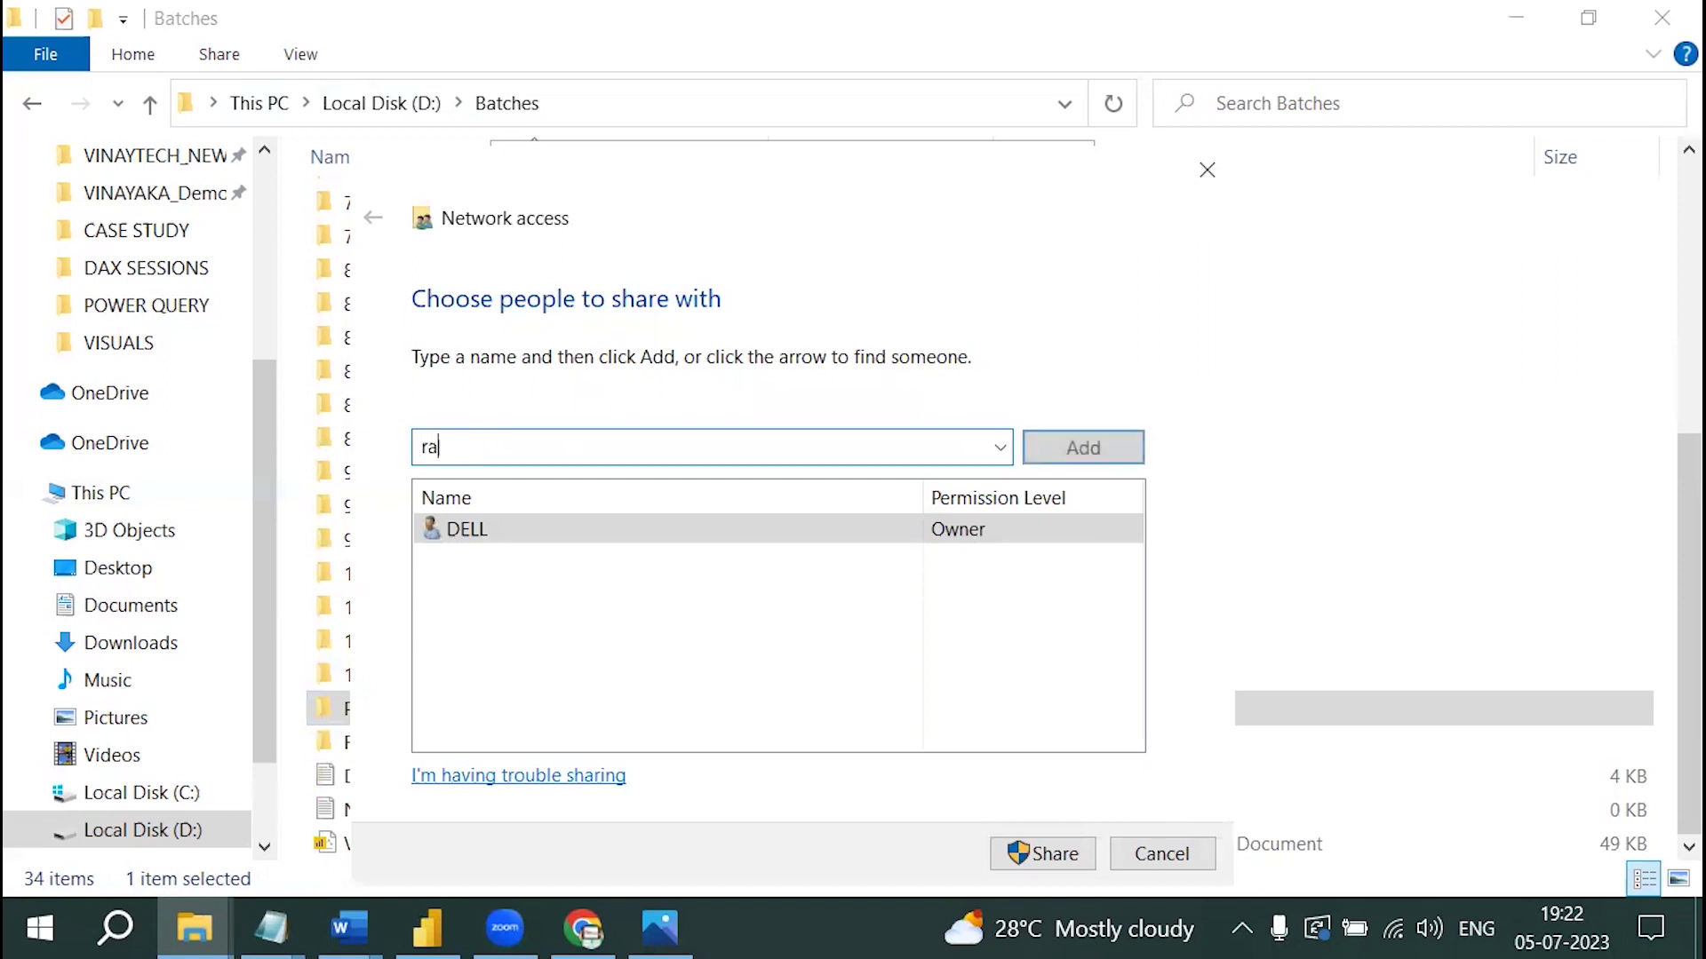
pyautogui.write('ju')
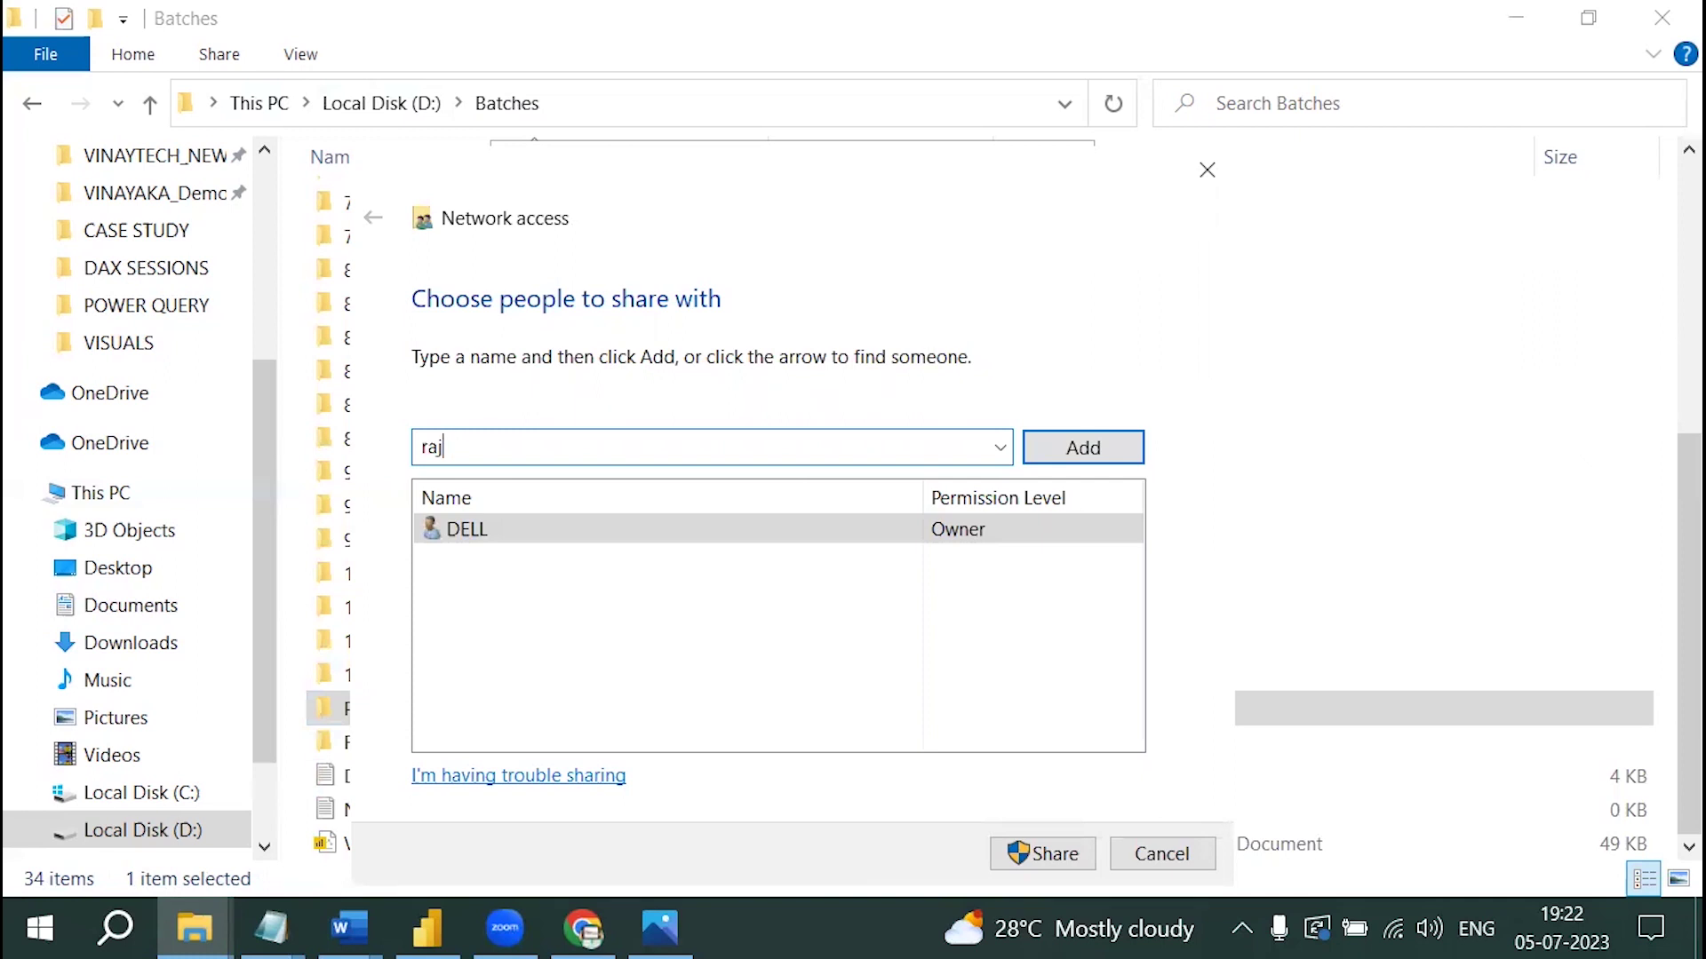
pyautogui.press('BackSpace')
pyautogui.press('BackSpace')
pyautogui.write('roja')
pyautogui.press('BackSpace')
pyautogui.press('BackSpace')
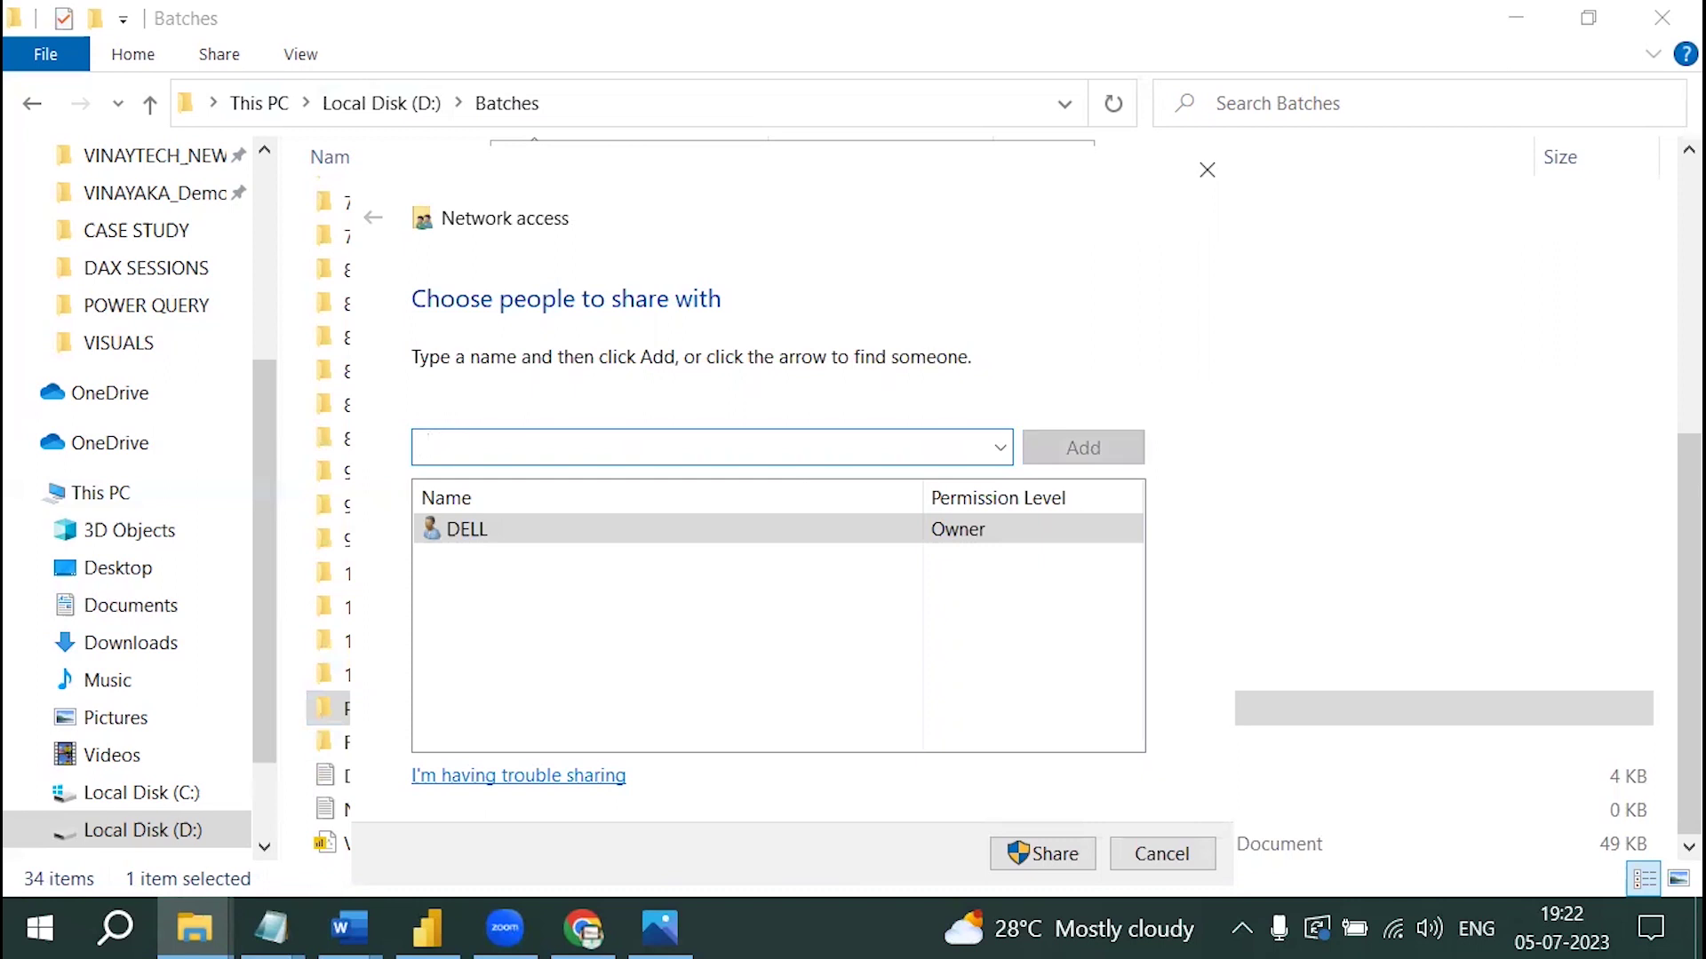
pyautogui.write('everyone')
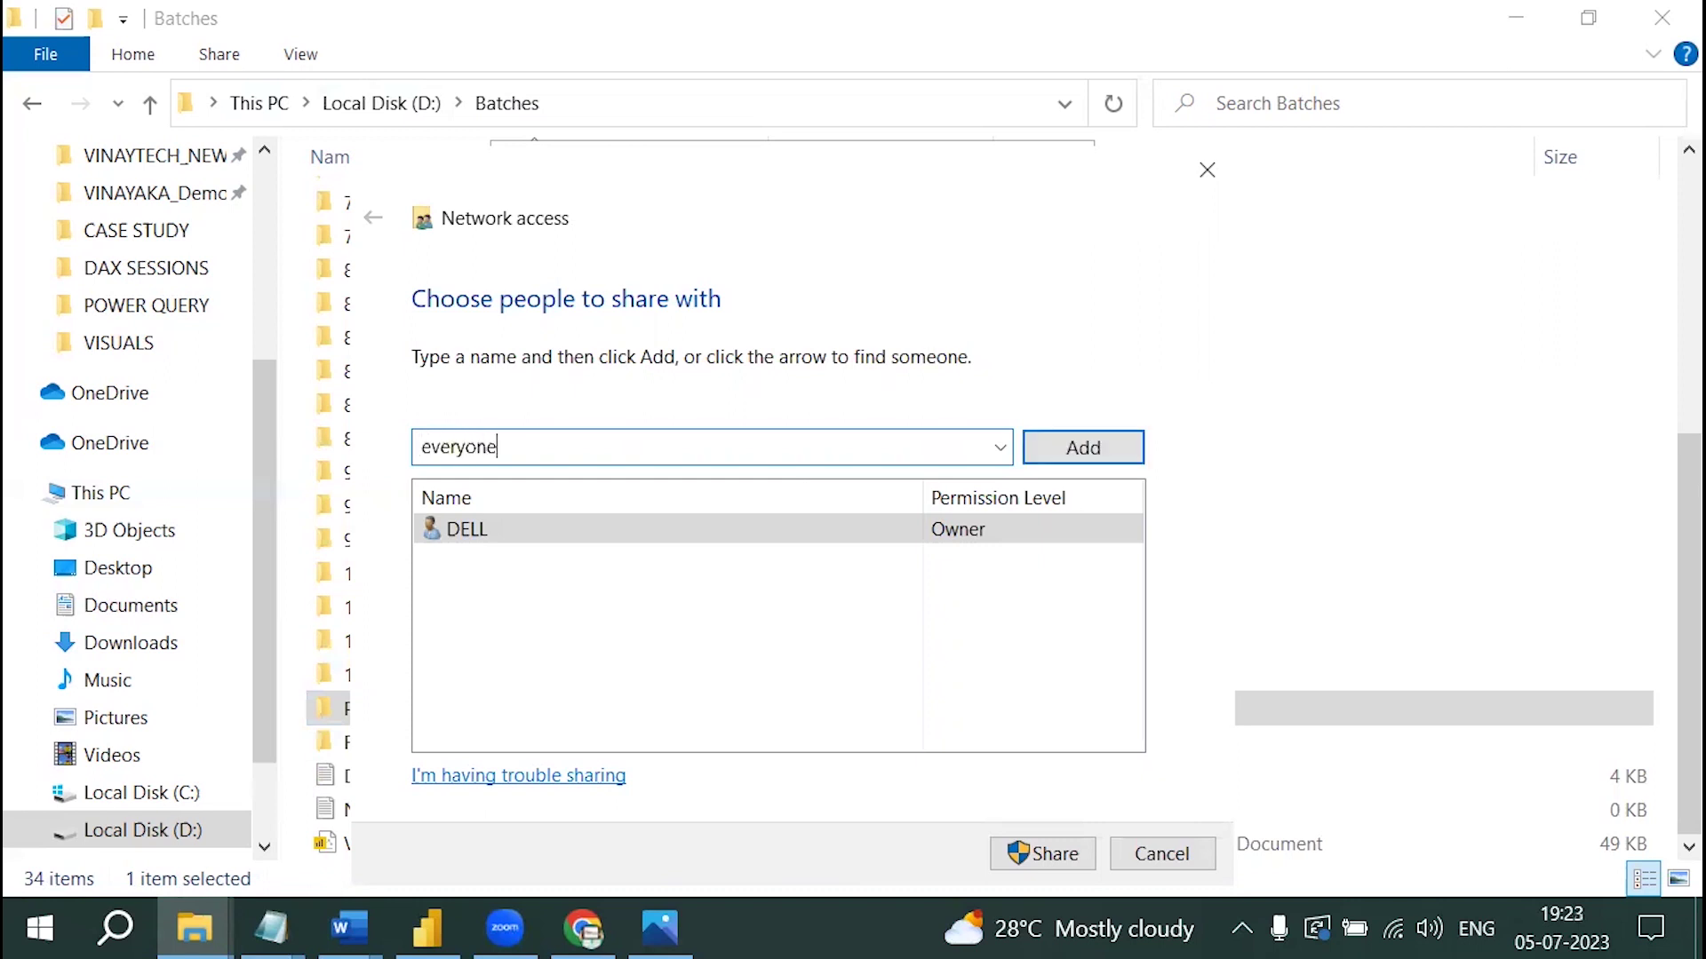
pyautogui.click(1116, 462)
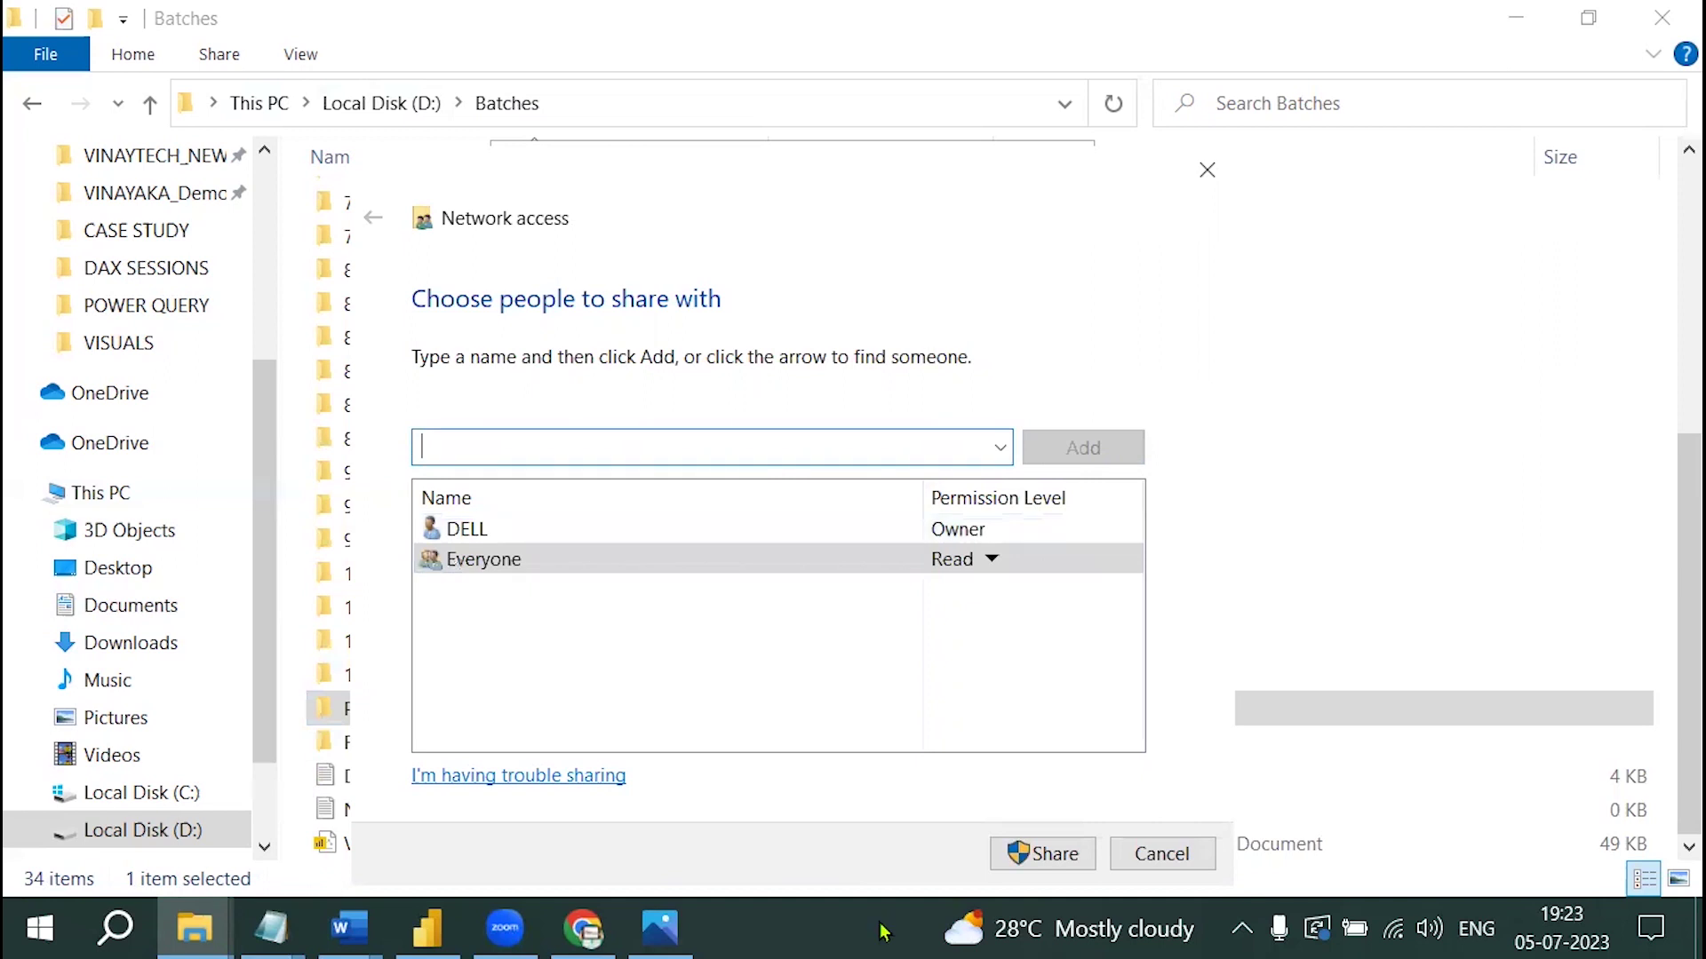
pyautogui.click(994, 560)
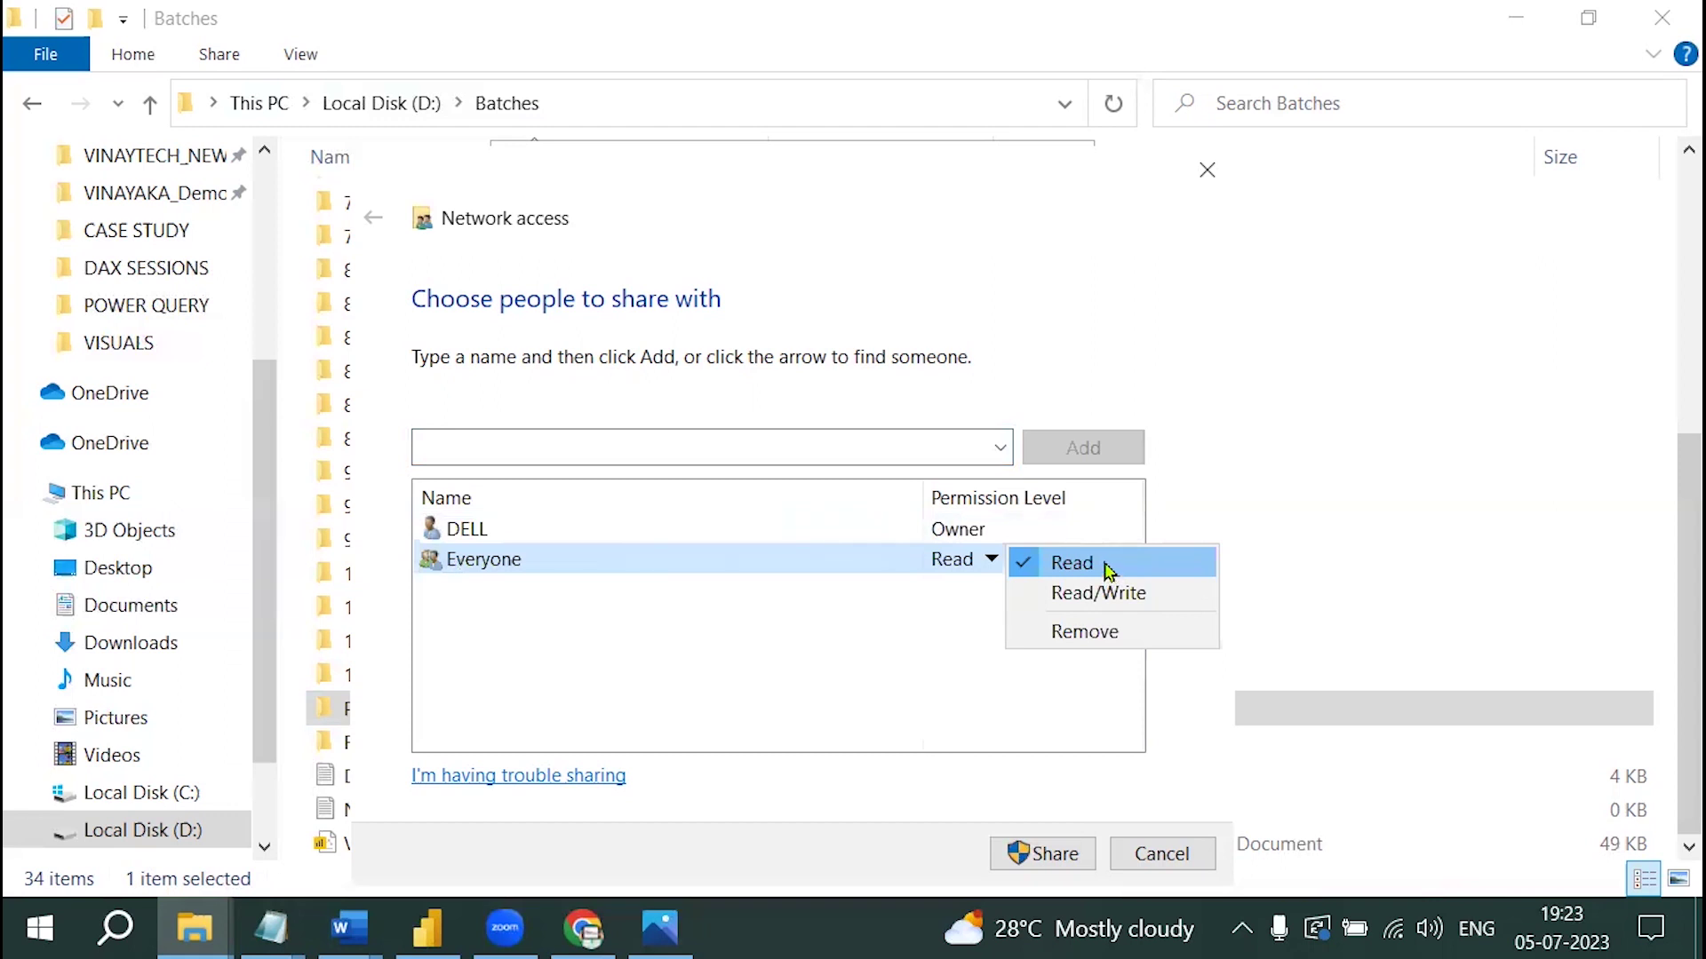
pyautogui.click(1106, 566)
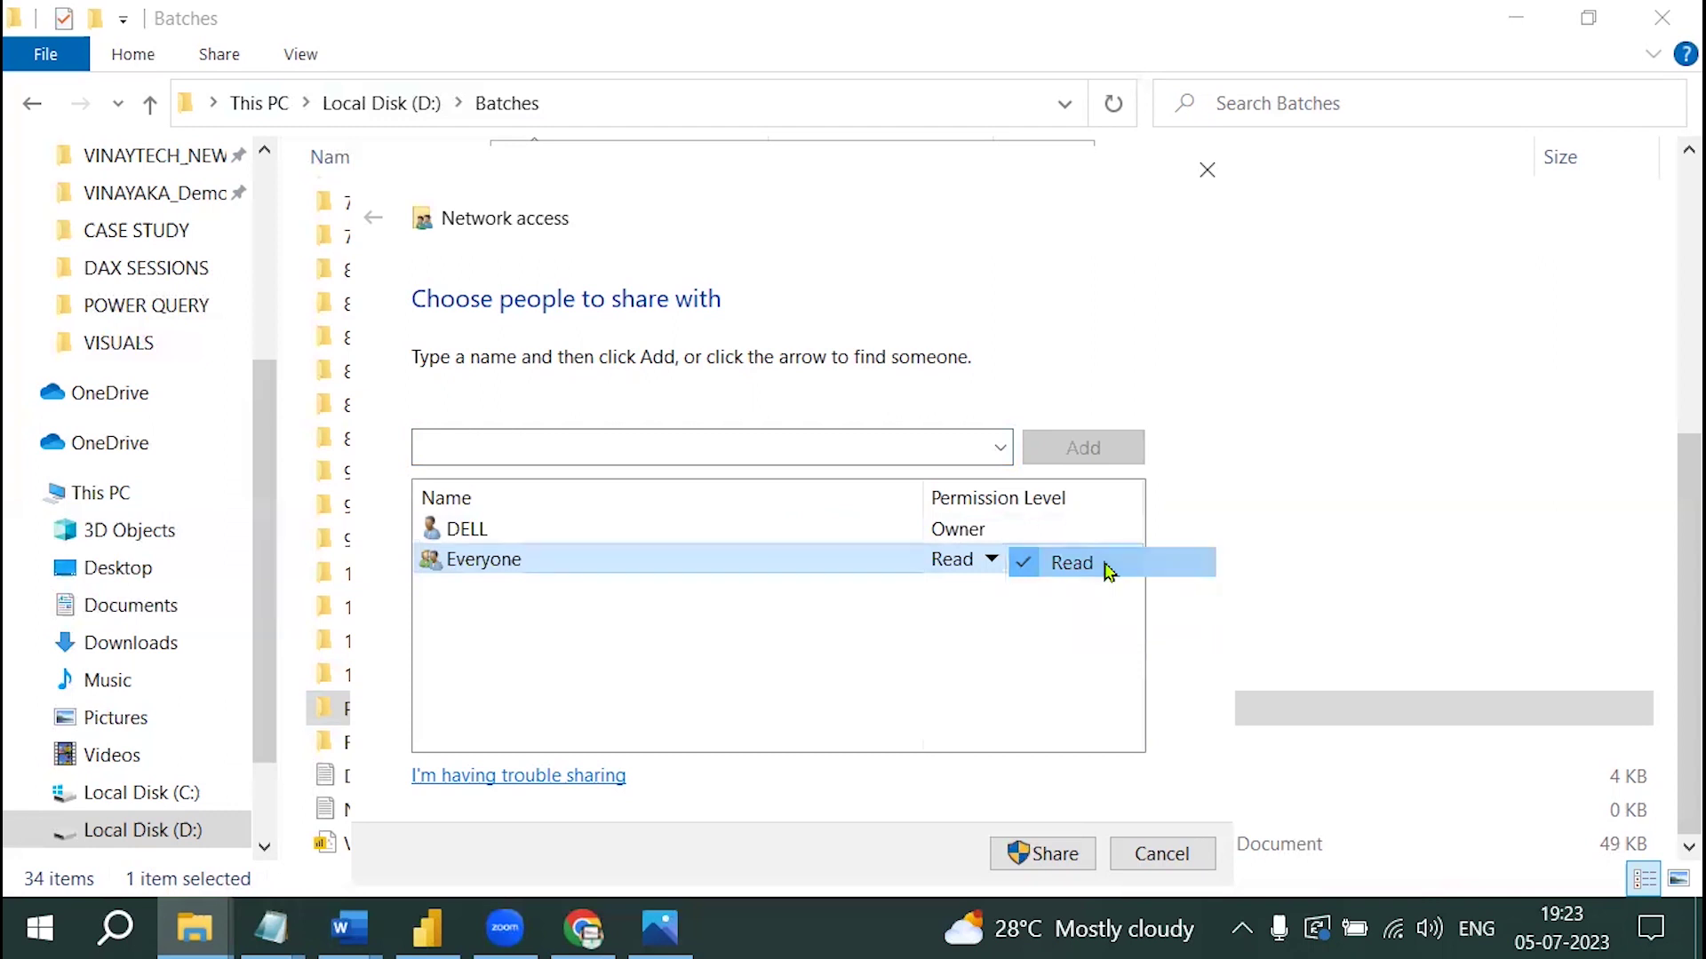
# Step: Share the folder and select its network path \\DESKTOP-AMSK2A7\Power BI Vinay Tech for copying
pyautogui.click(1076, 861)
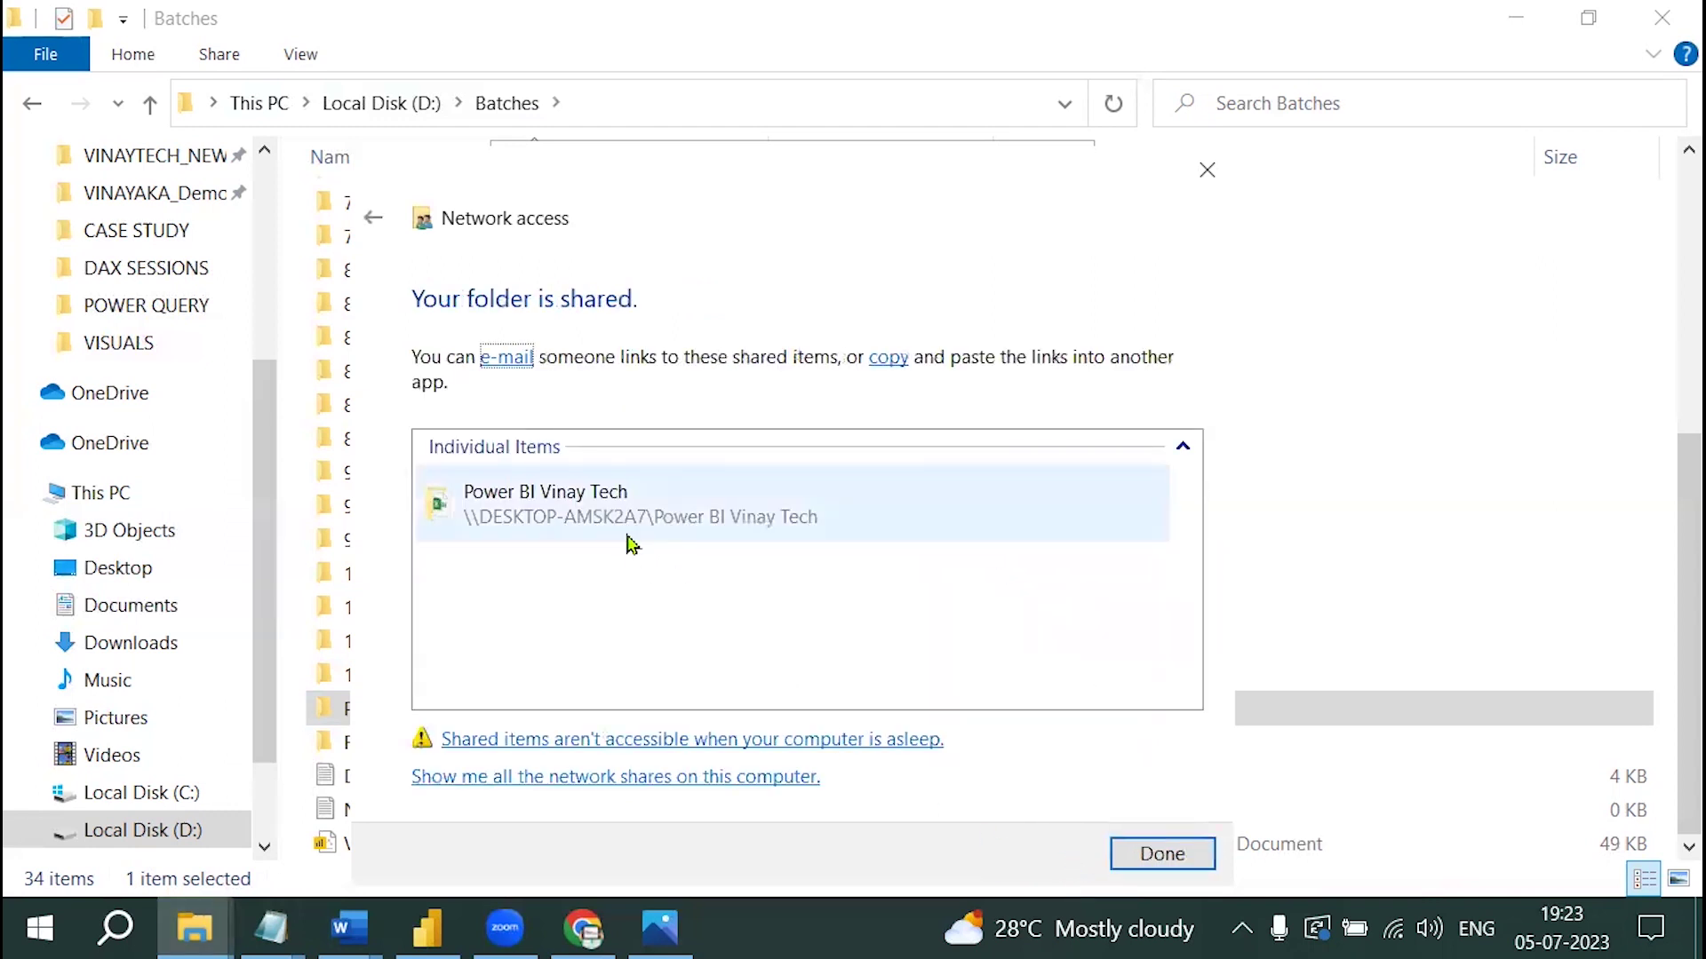
pyautogui.click(1184, 855)
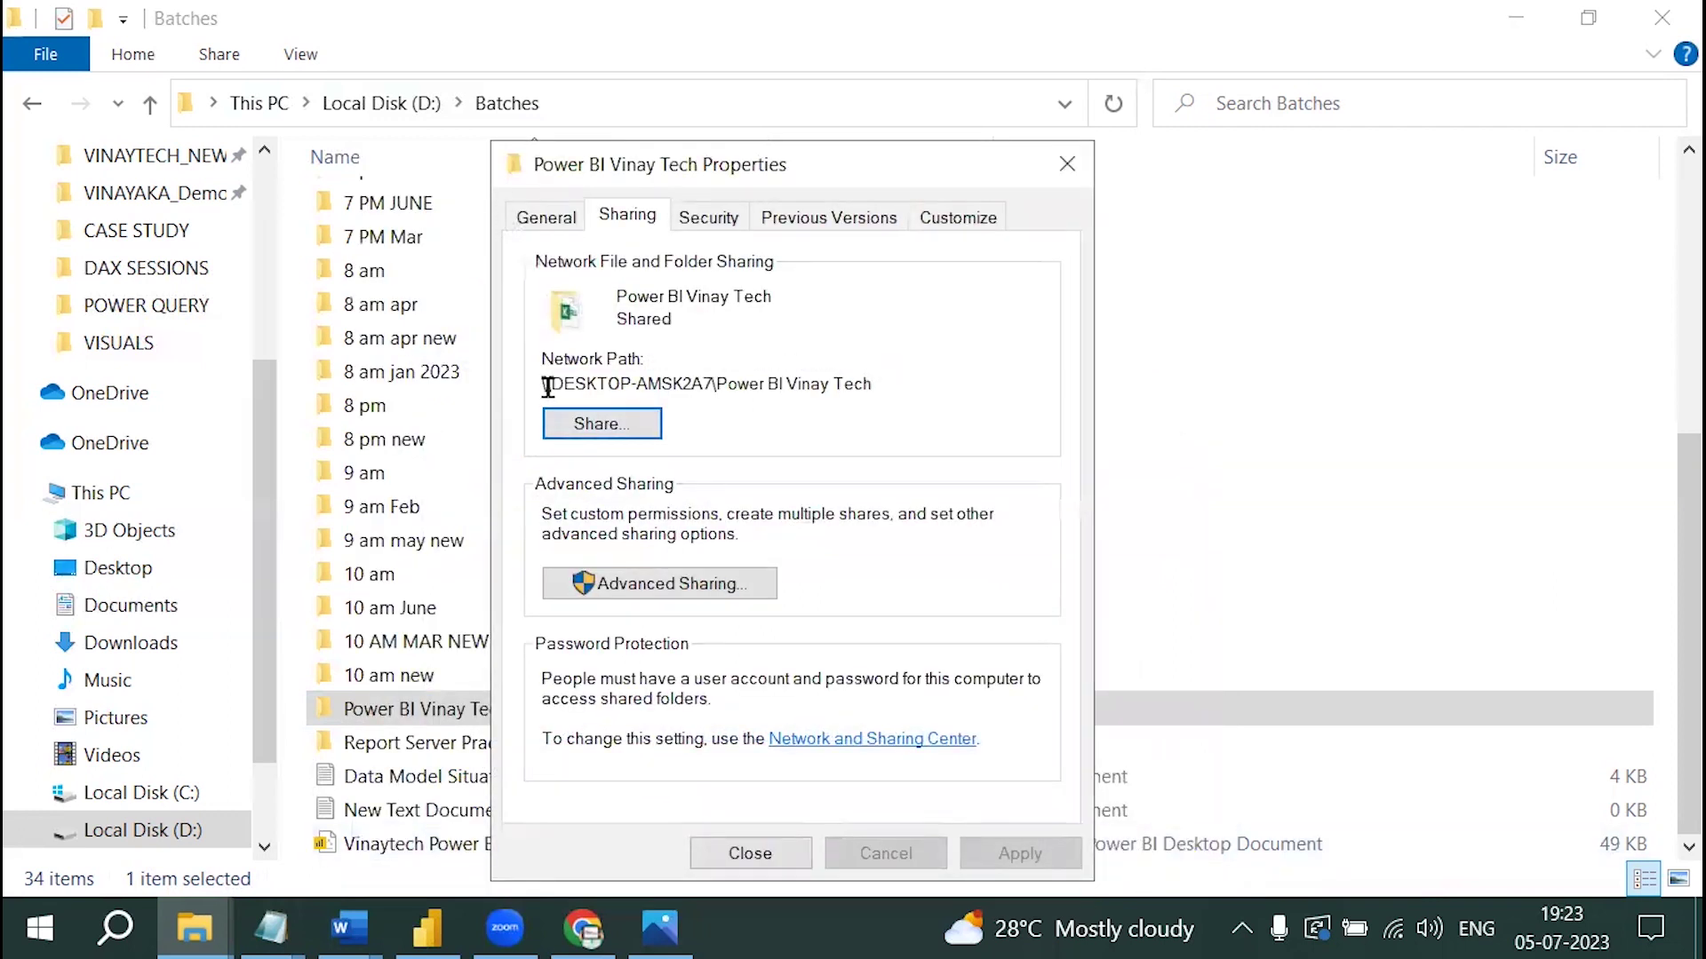
pyautogui.moveTo(543, 385); pyautogui.dragTo(891, 383)
pyautogui.hotkey('ctrl', 'c')
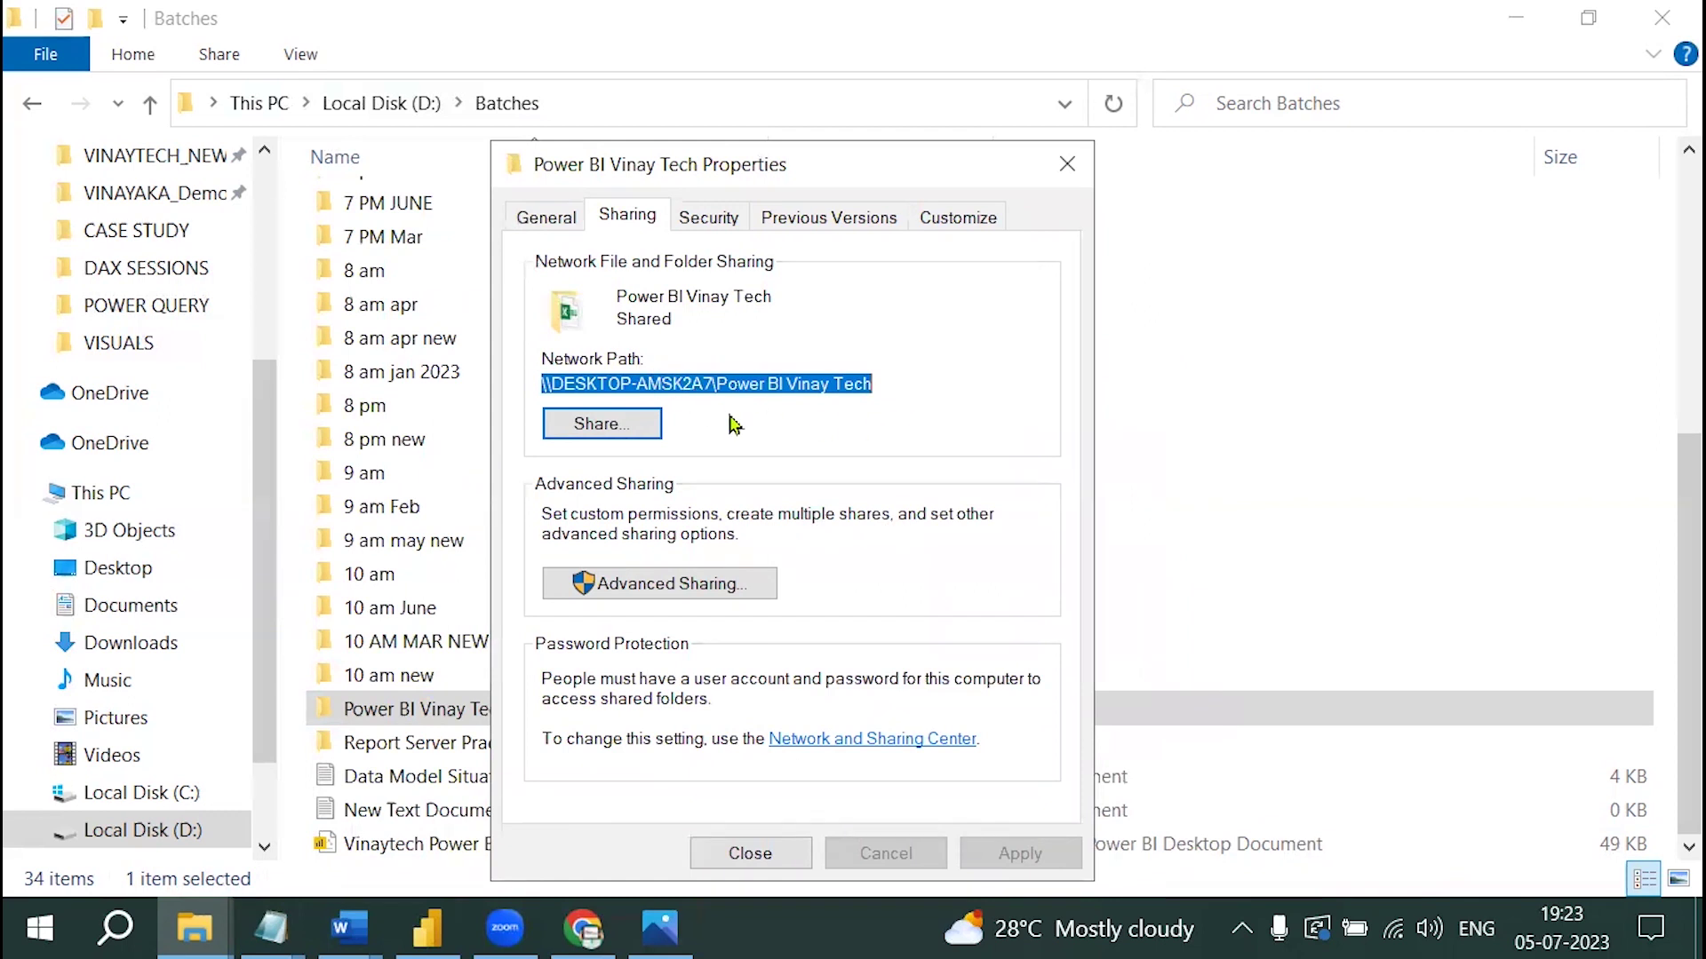
# Step: Close Properties and add an empty text file named Network Path inside Power BI Vinay Tech
pyautogui.click(781, 857)
pyautogui.doubleClick(488, 717)
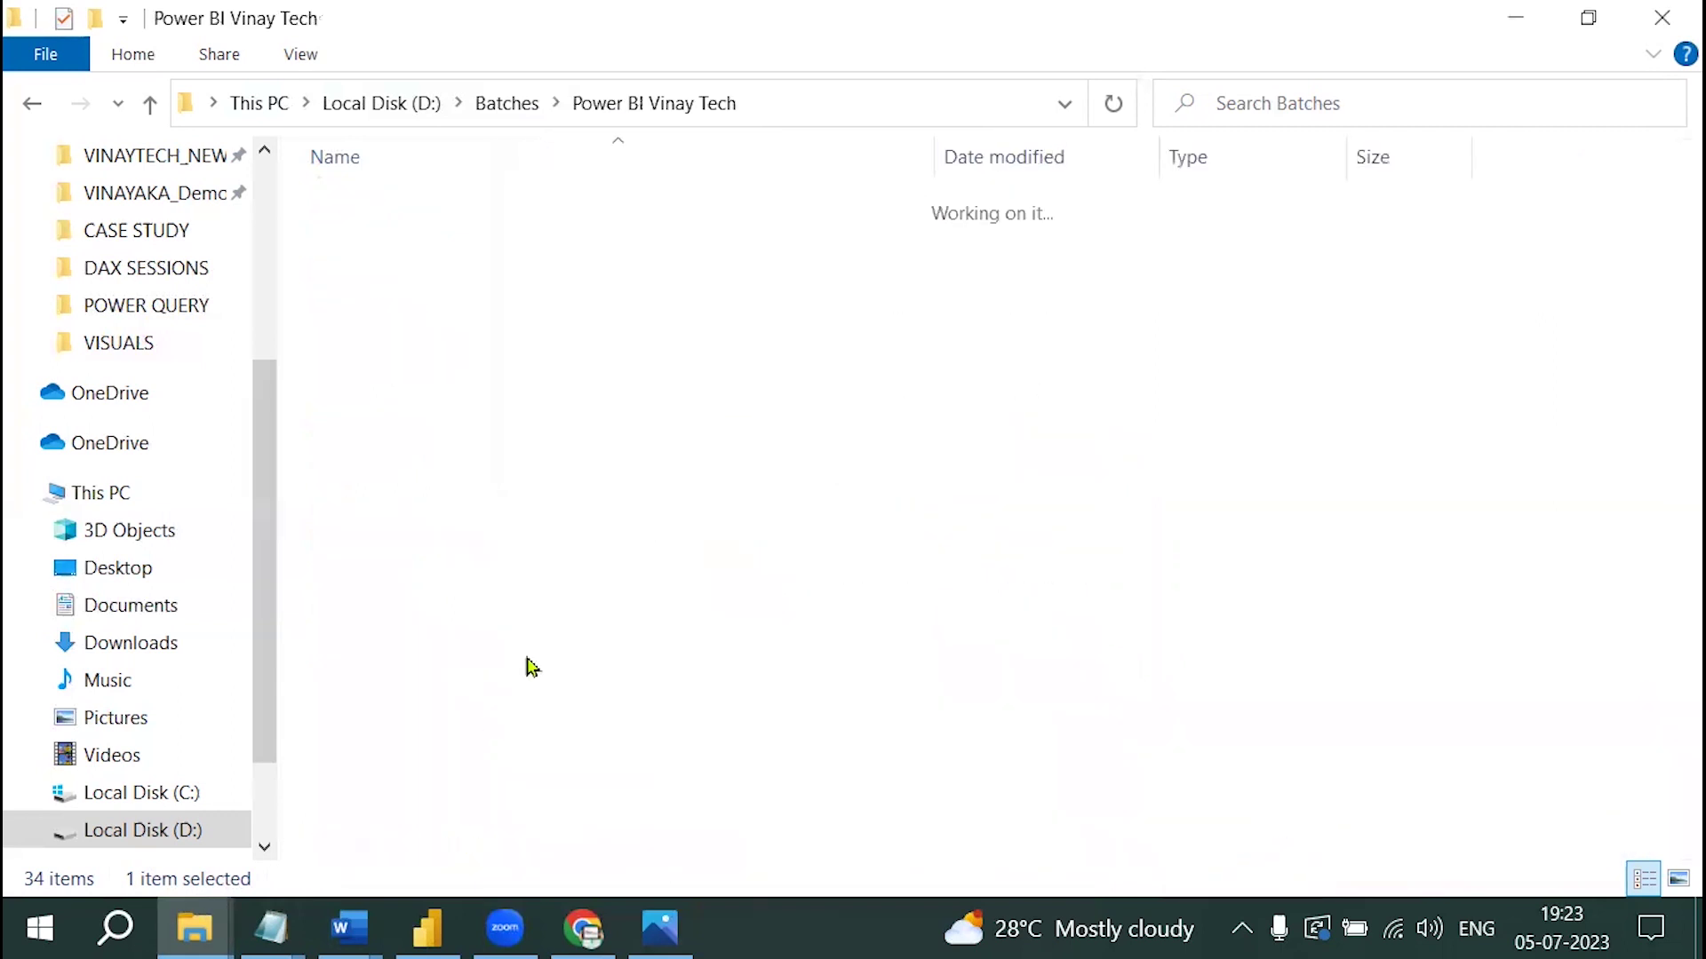
pyautogui.rightClick(532, 523)
pyautogui.moveTo(602, 449)
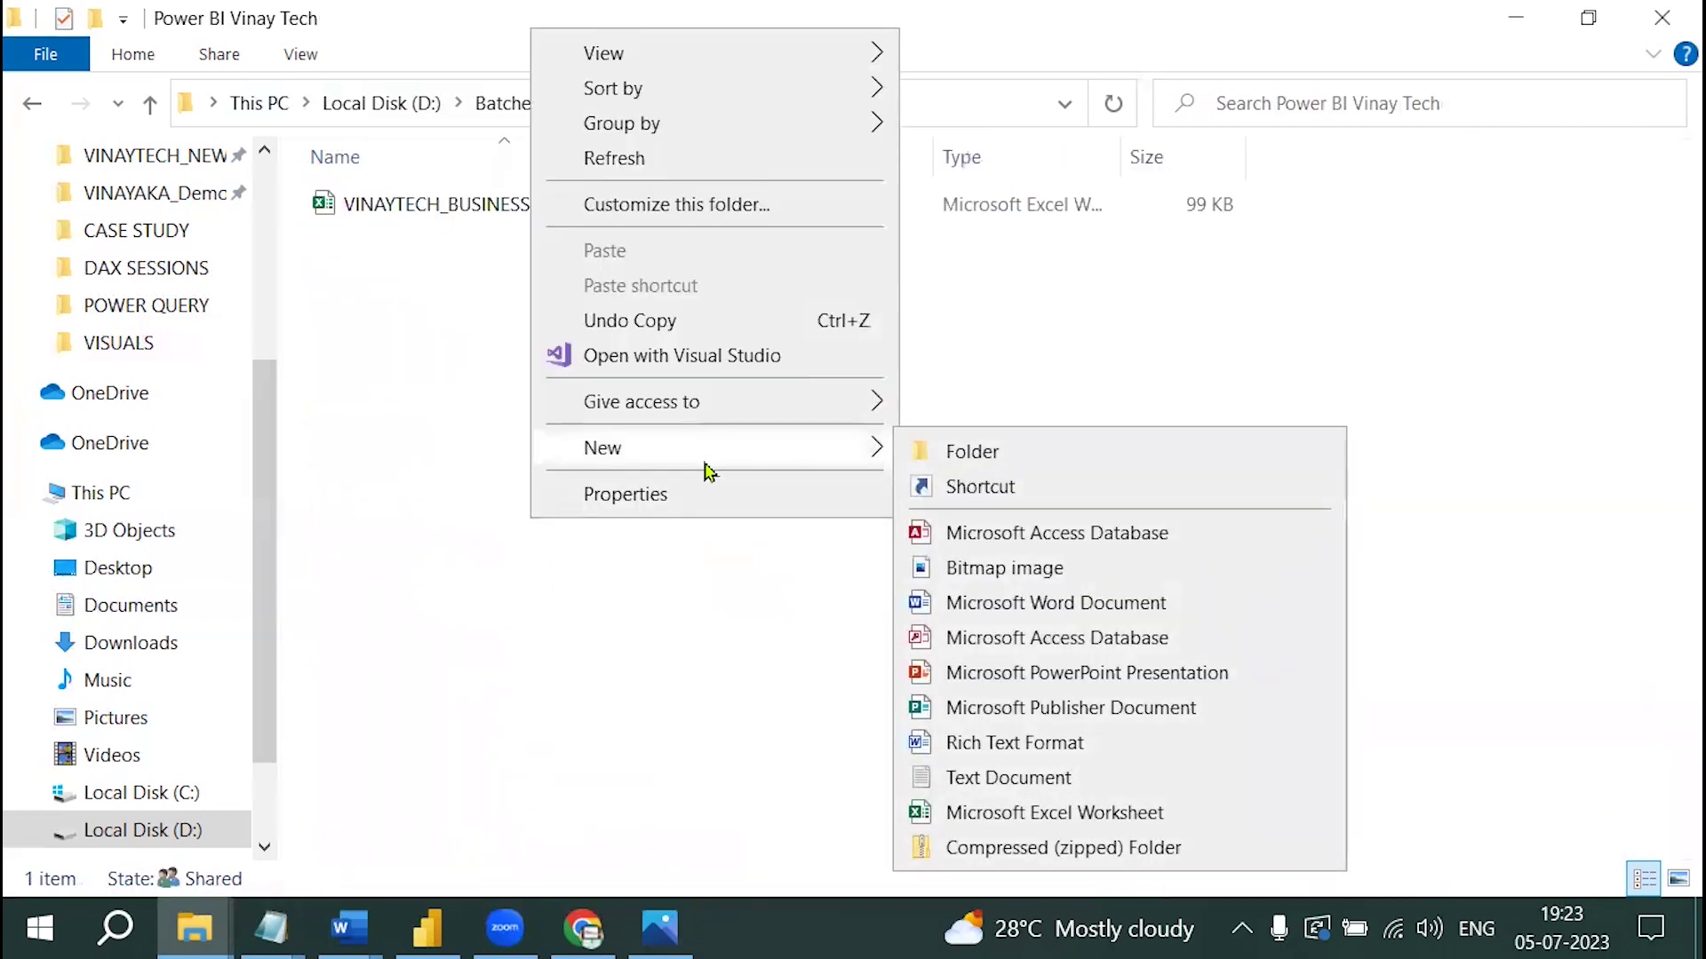
pyautogui.click(1009, 779)
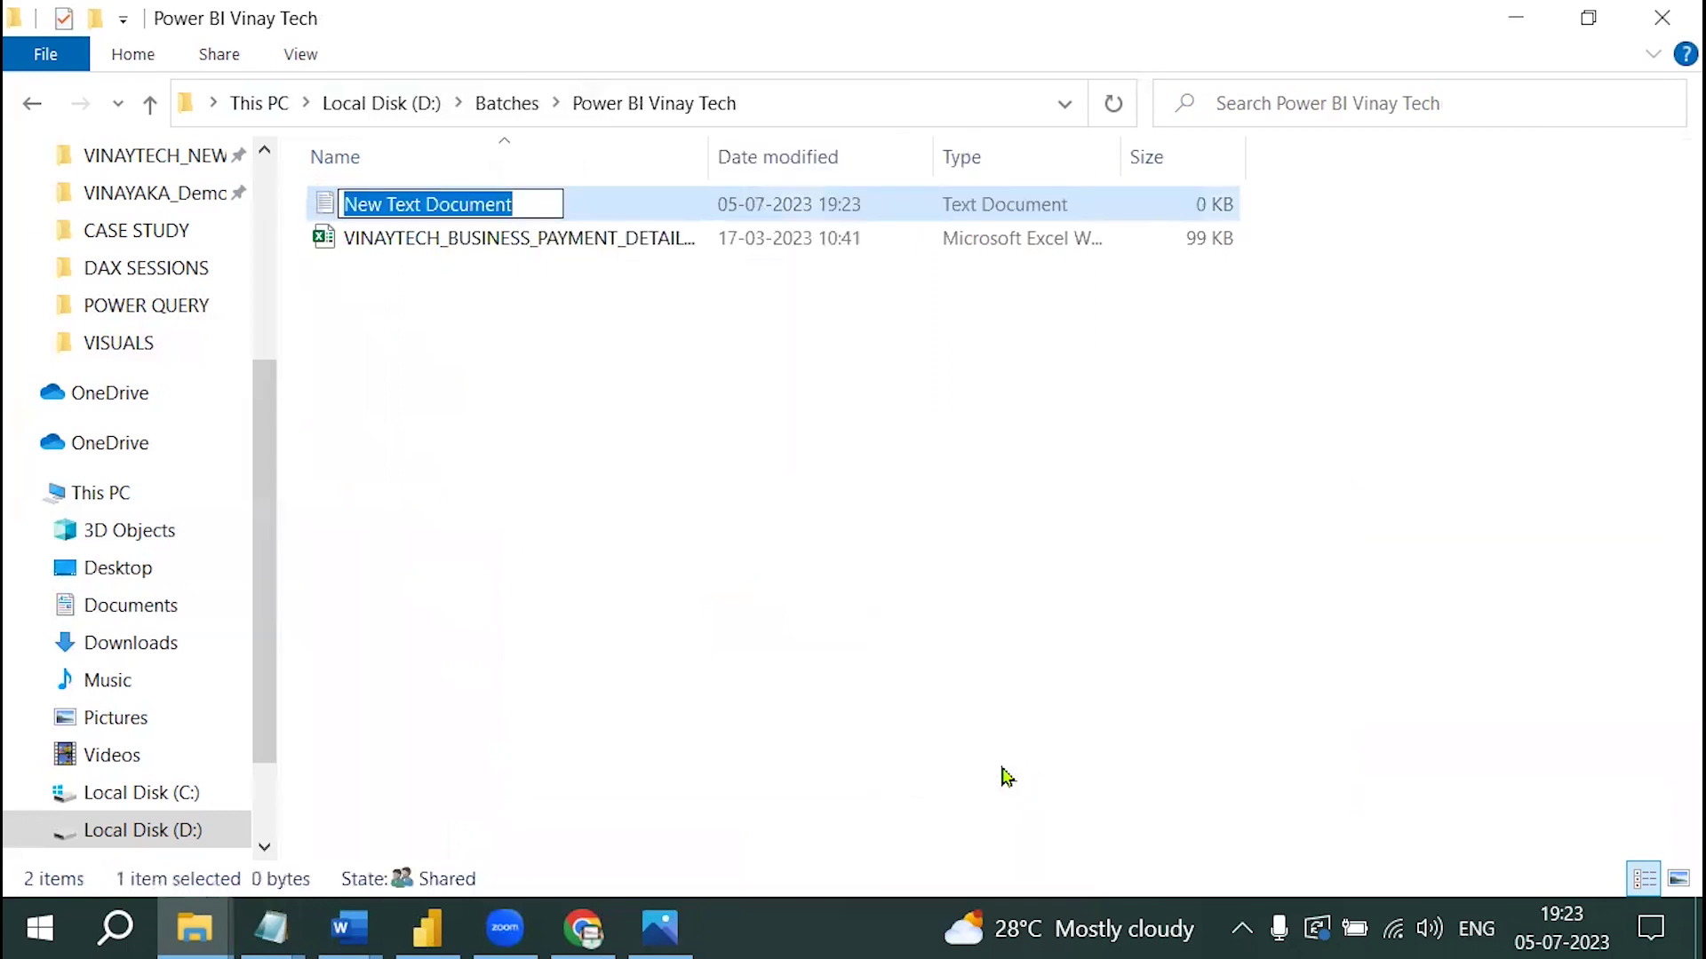
pyautogui.write('Network Path')
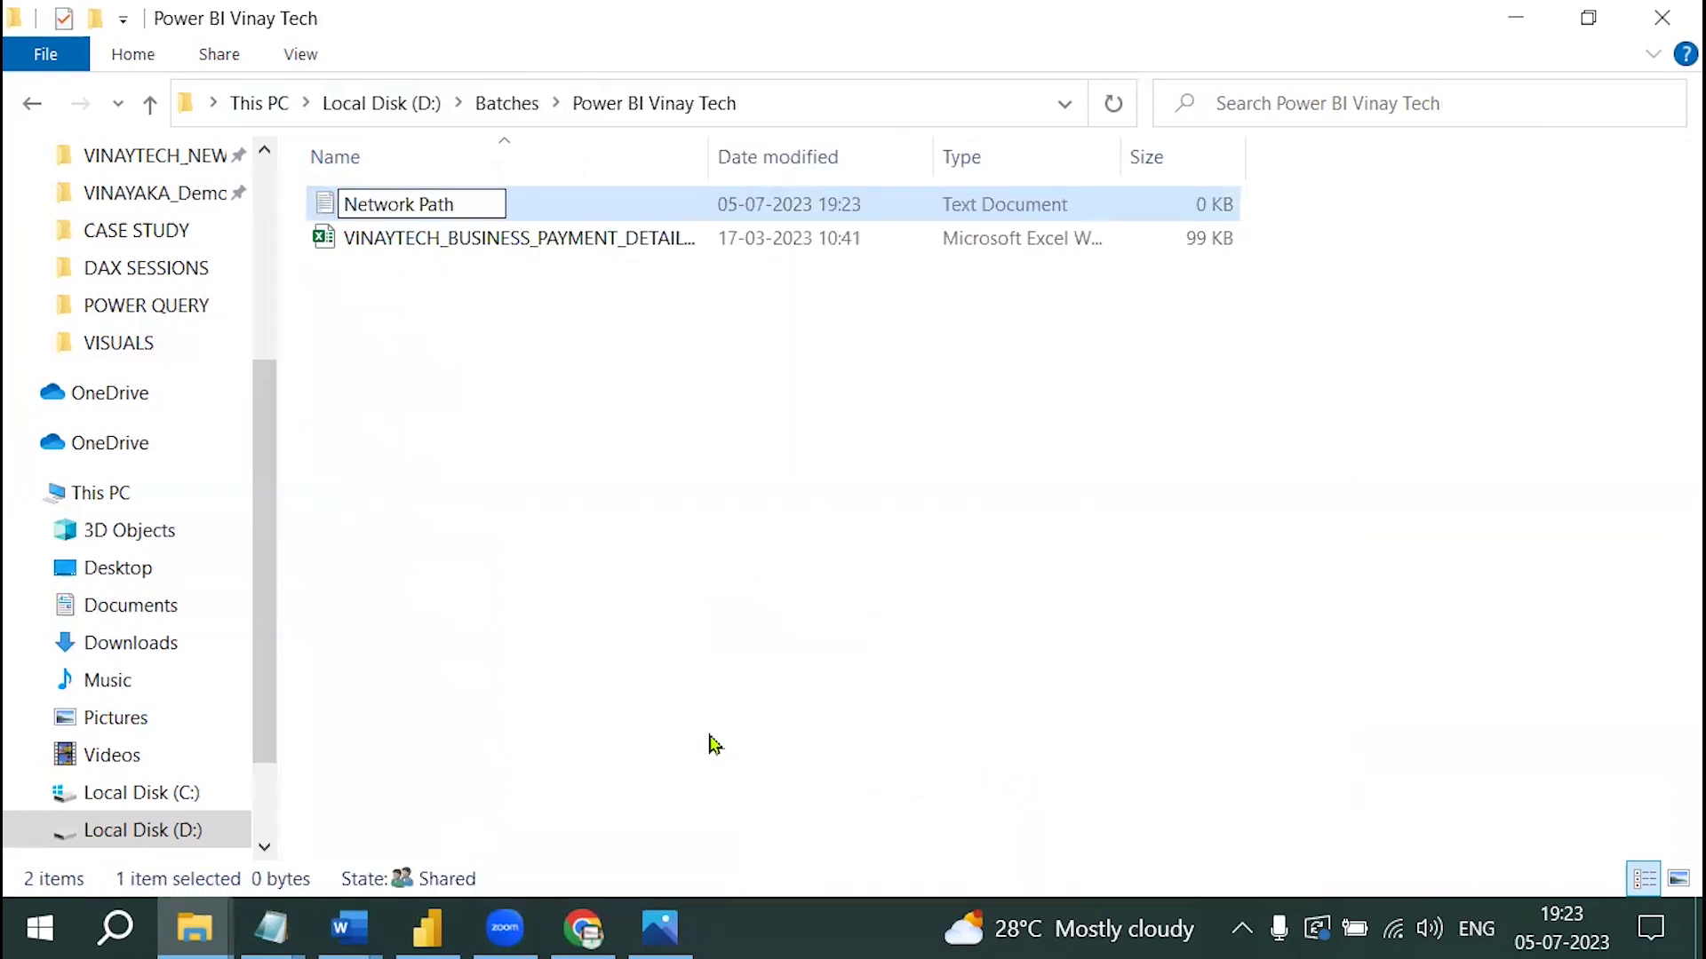
pyautogui.click(524, 260)
# Step: Fill Network Path with the share path plus the dataset's .xlsx file name, then maximize Notepad
pyautogui.doubleClick(465, 216)
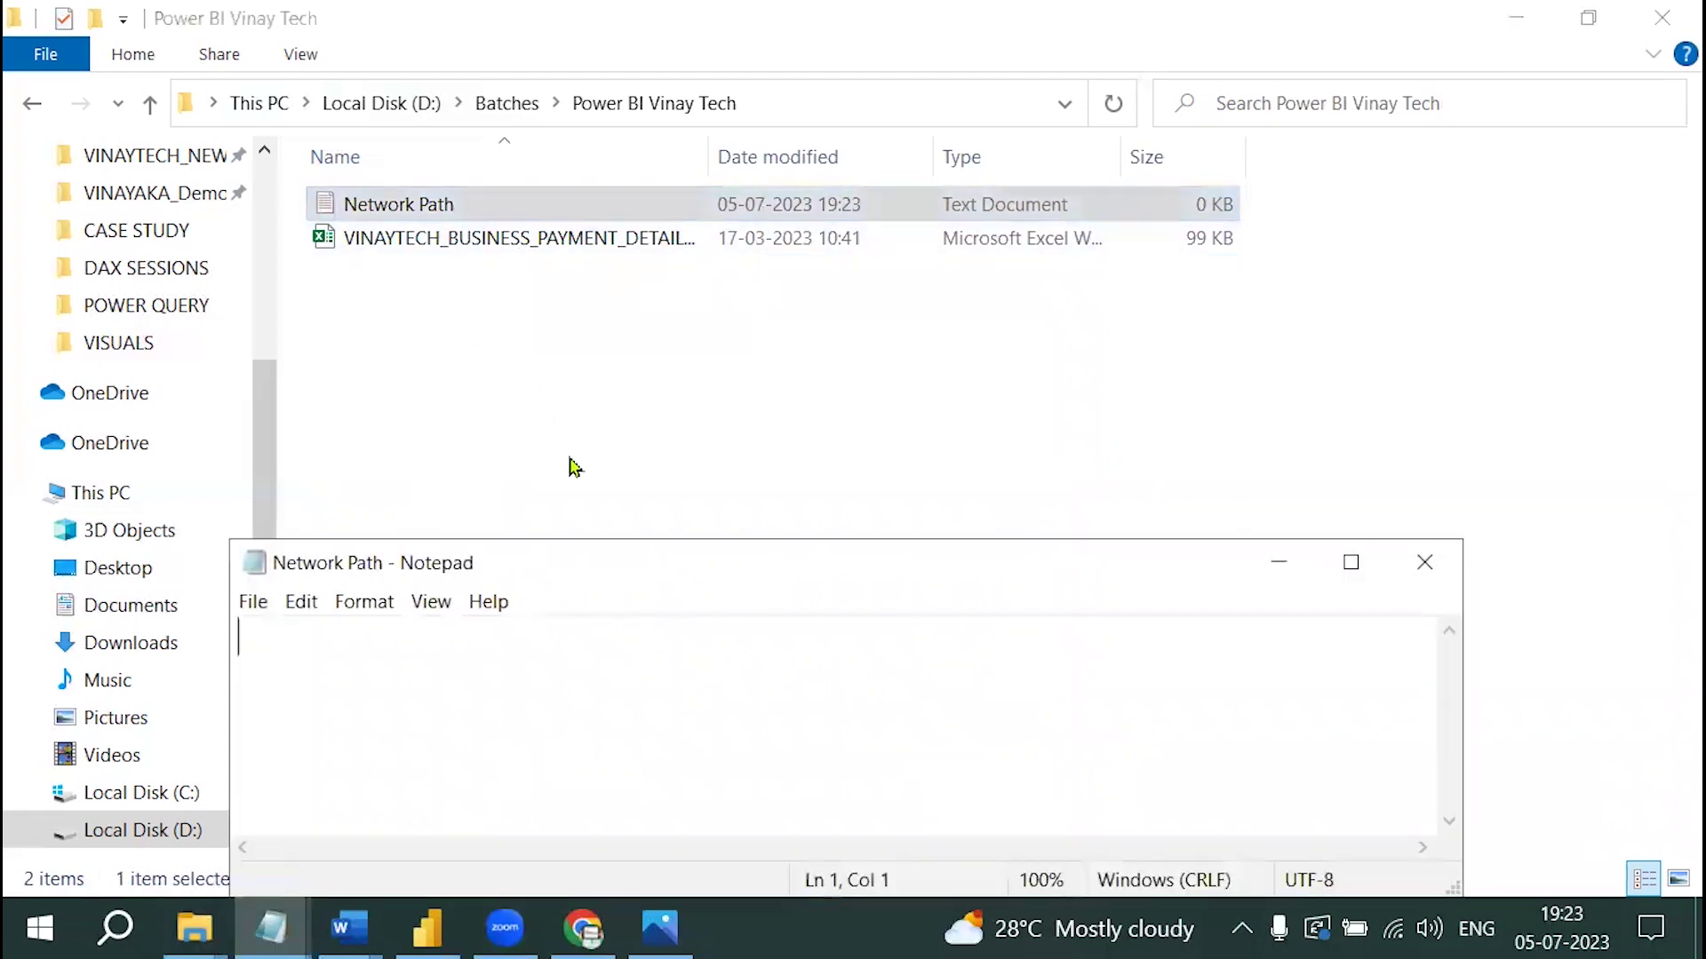
pyautogui.hotkey('ctrl', 'v')
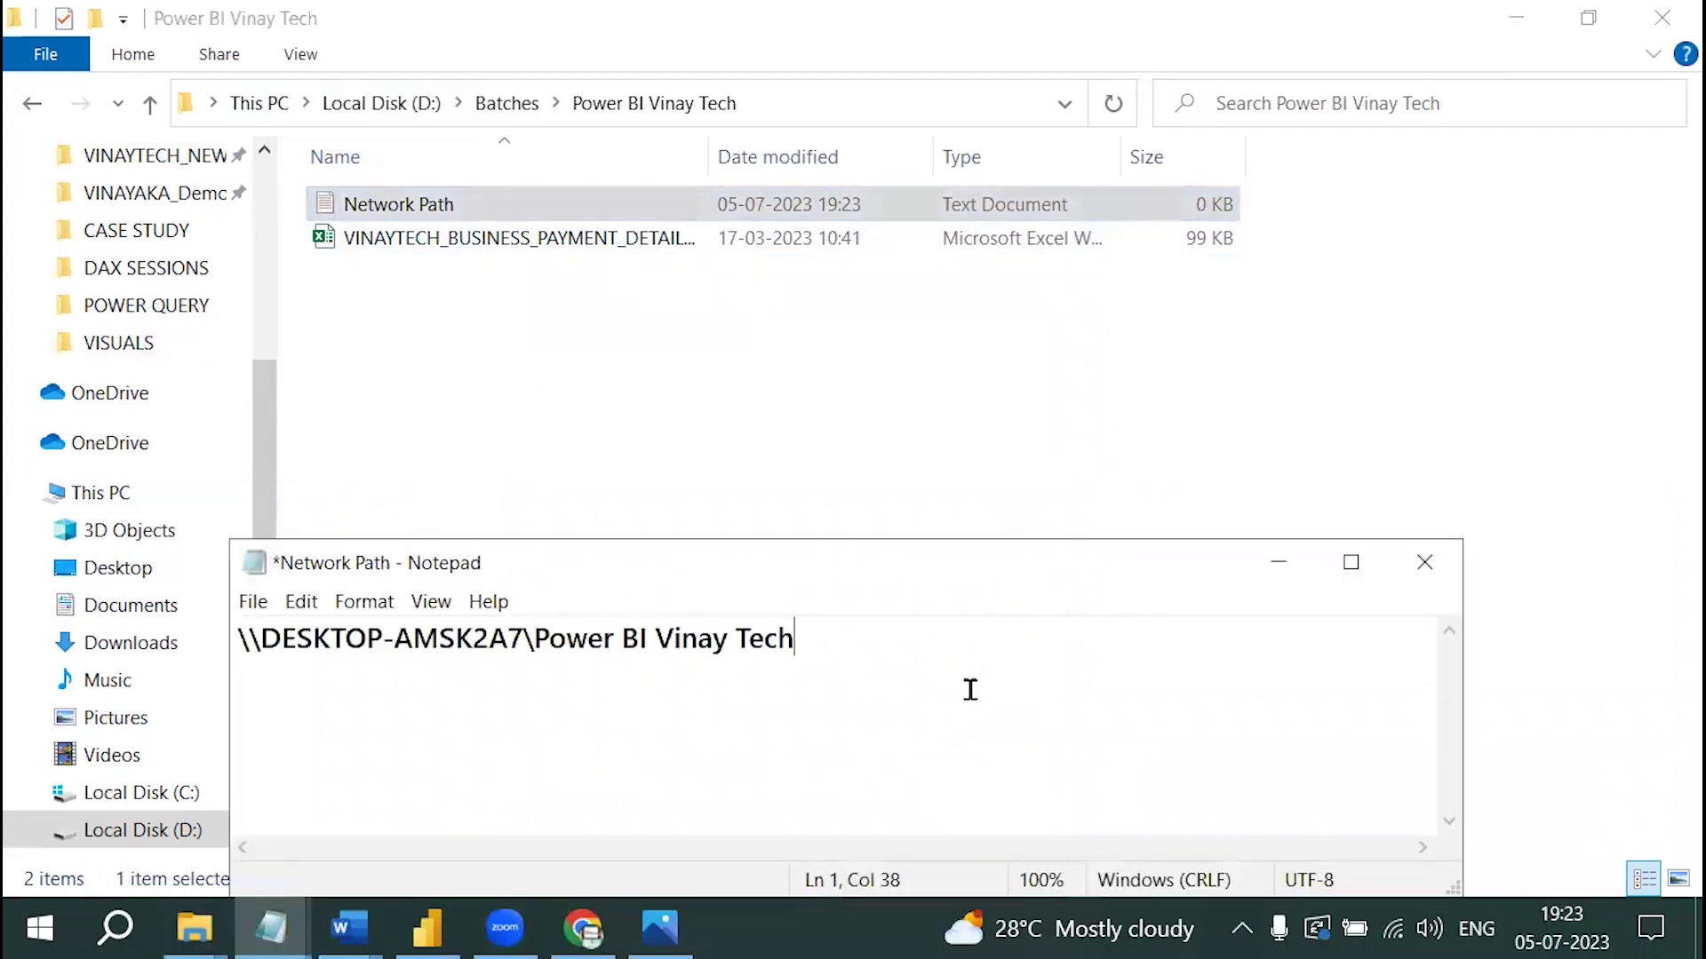
pyautogui.write('\\')
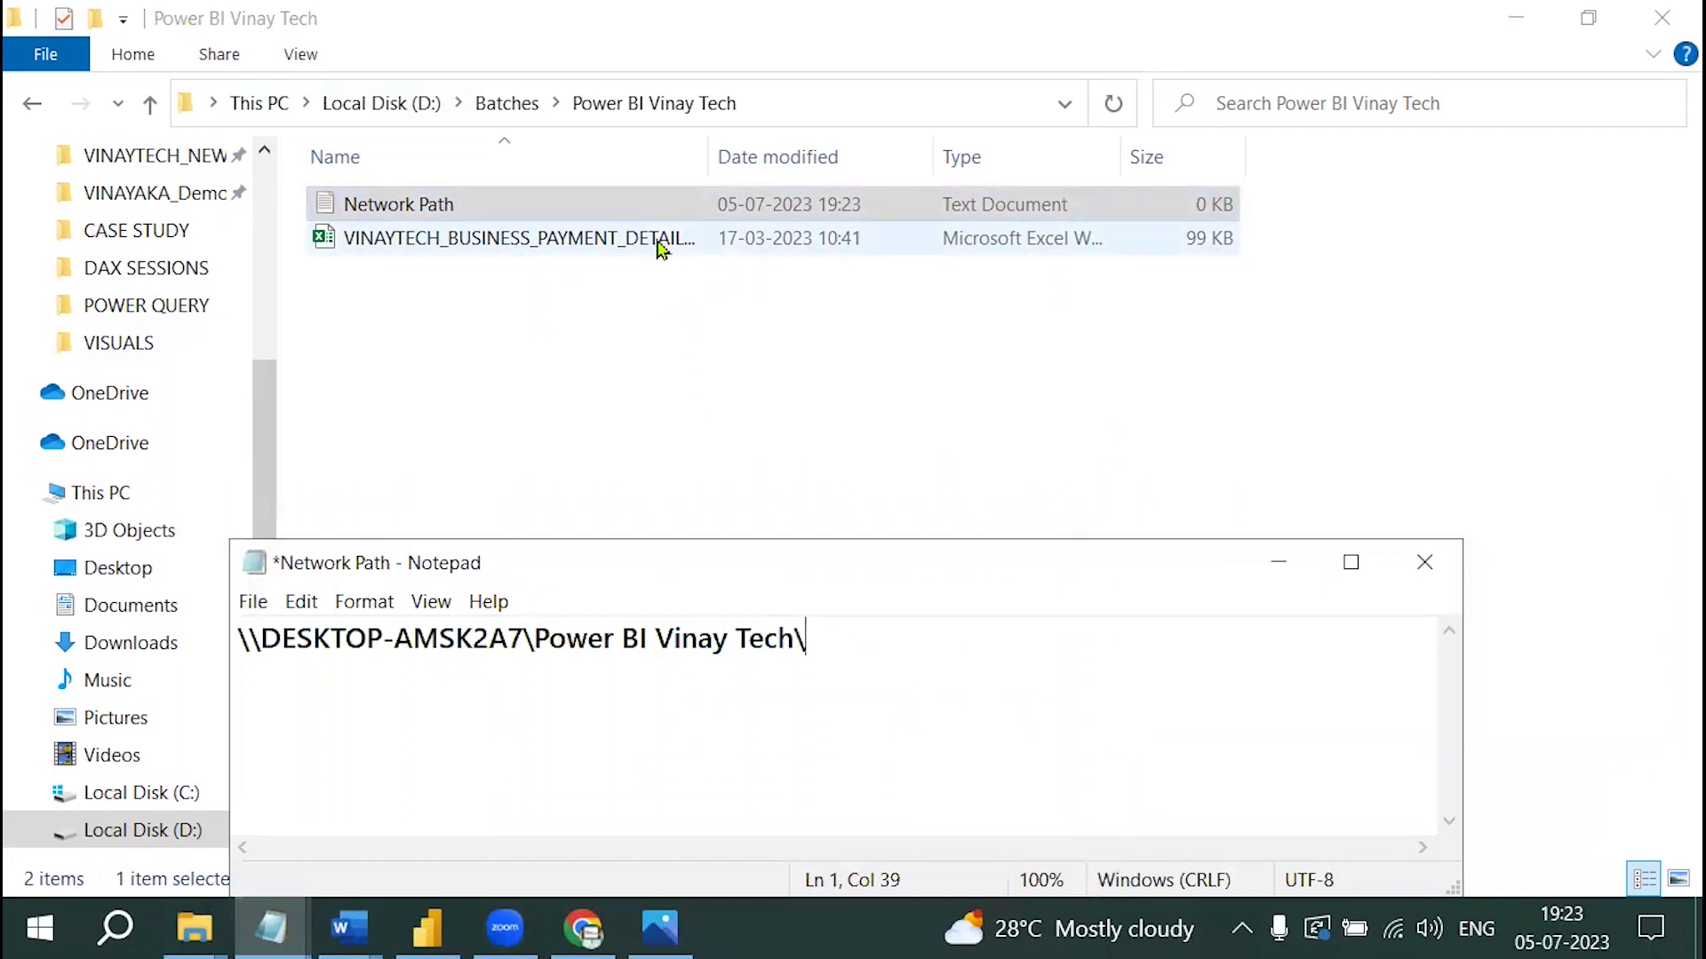
pyautogui.click(657, 247)
pyautogui.rightClick(658, 246)
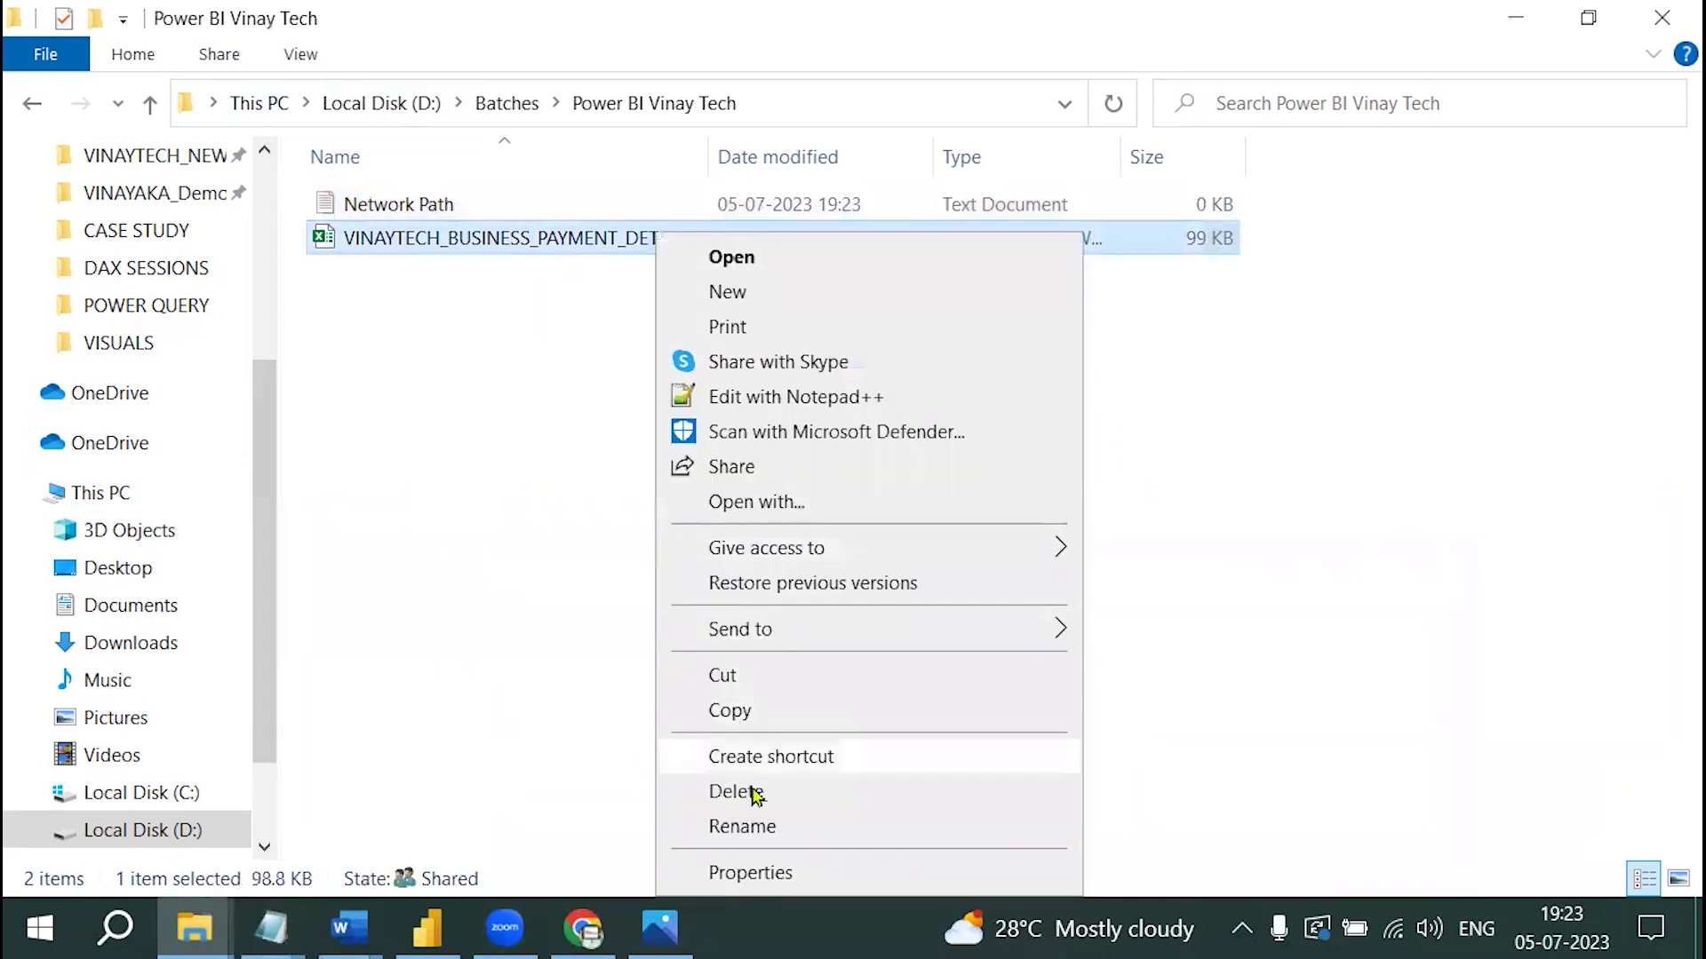
pyautogui.click(762, 826)
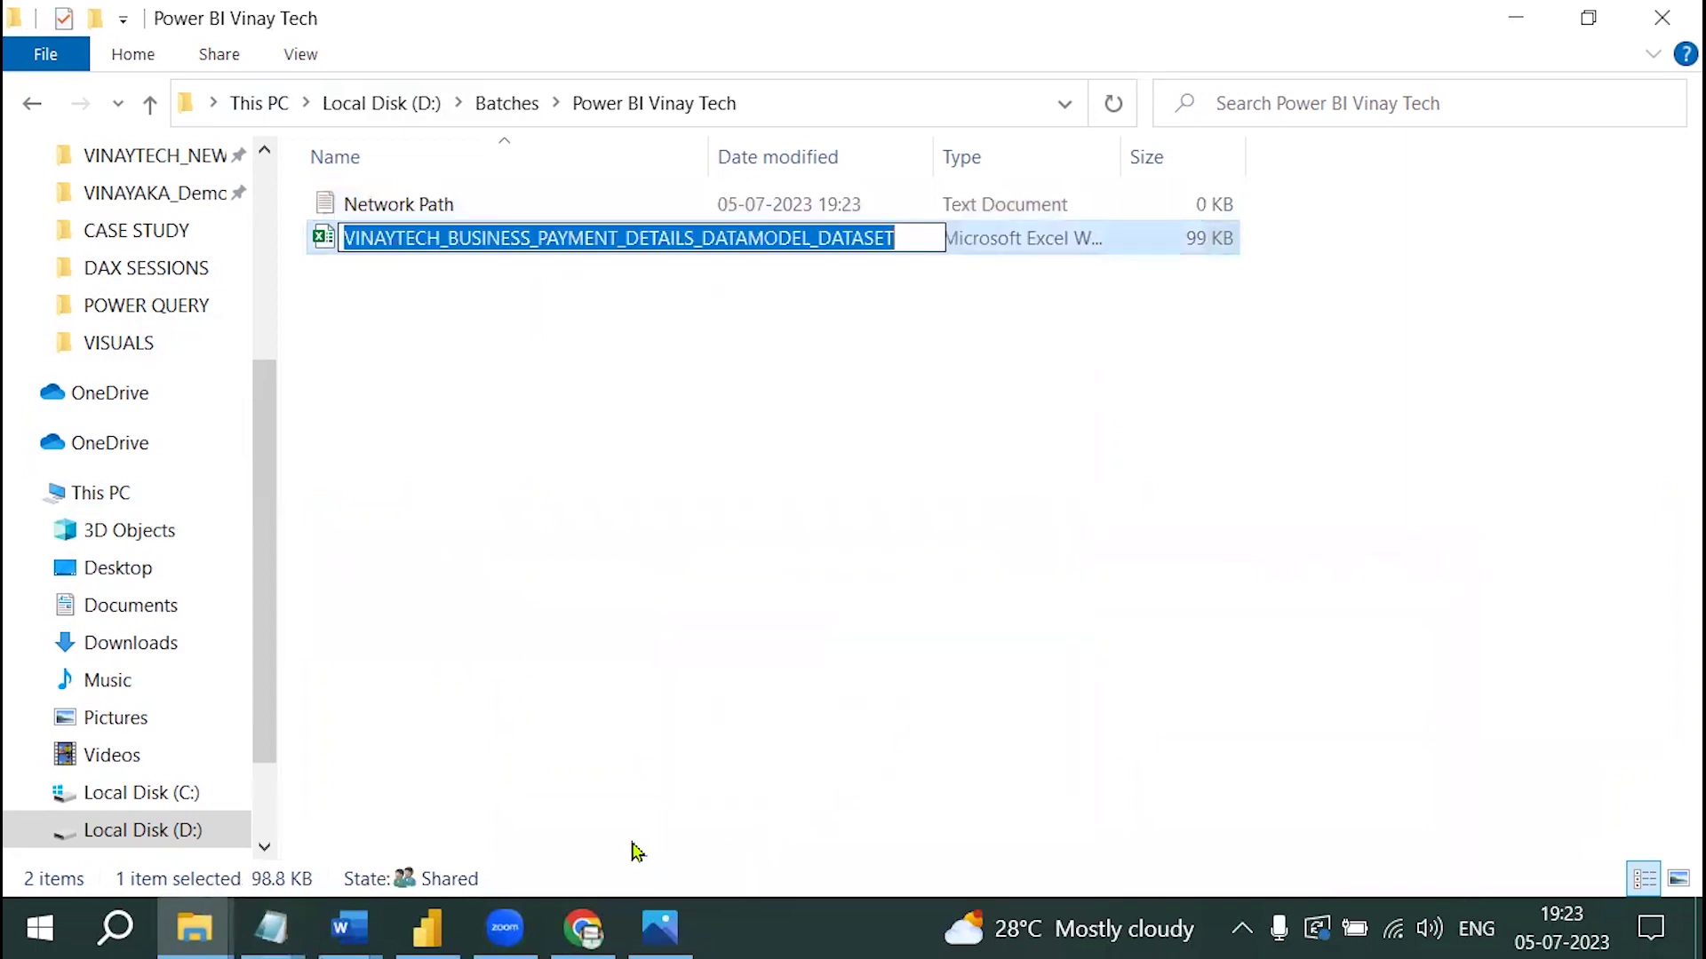
pyautogui.click(271, 928)
pyautogui.click(1252, 815)
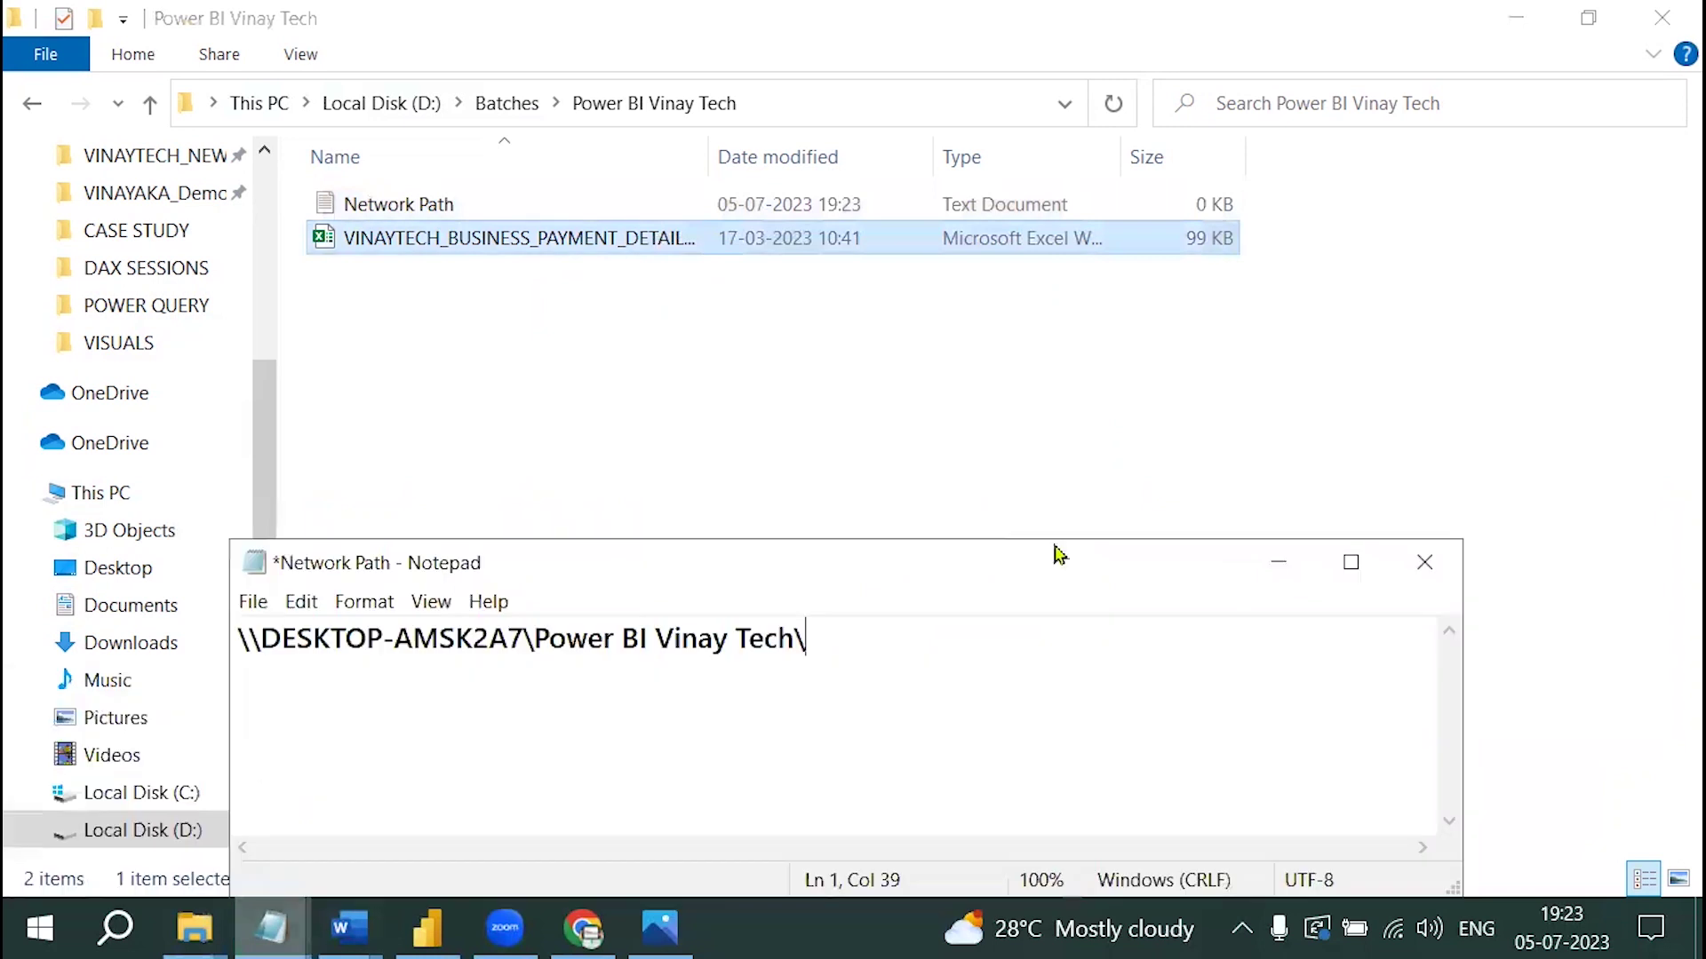
pyautogui.write('VINAYTECH_BUSINESS_PAYMENT_DETAILS_DATAMODEL_DATASET')
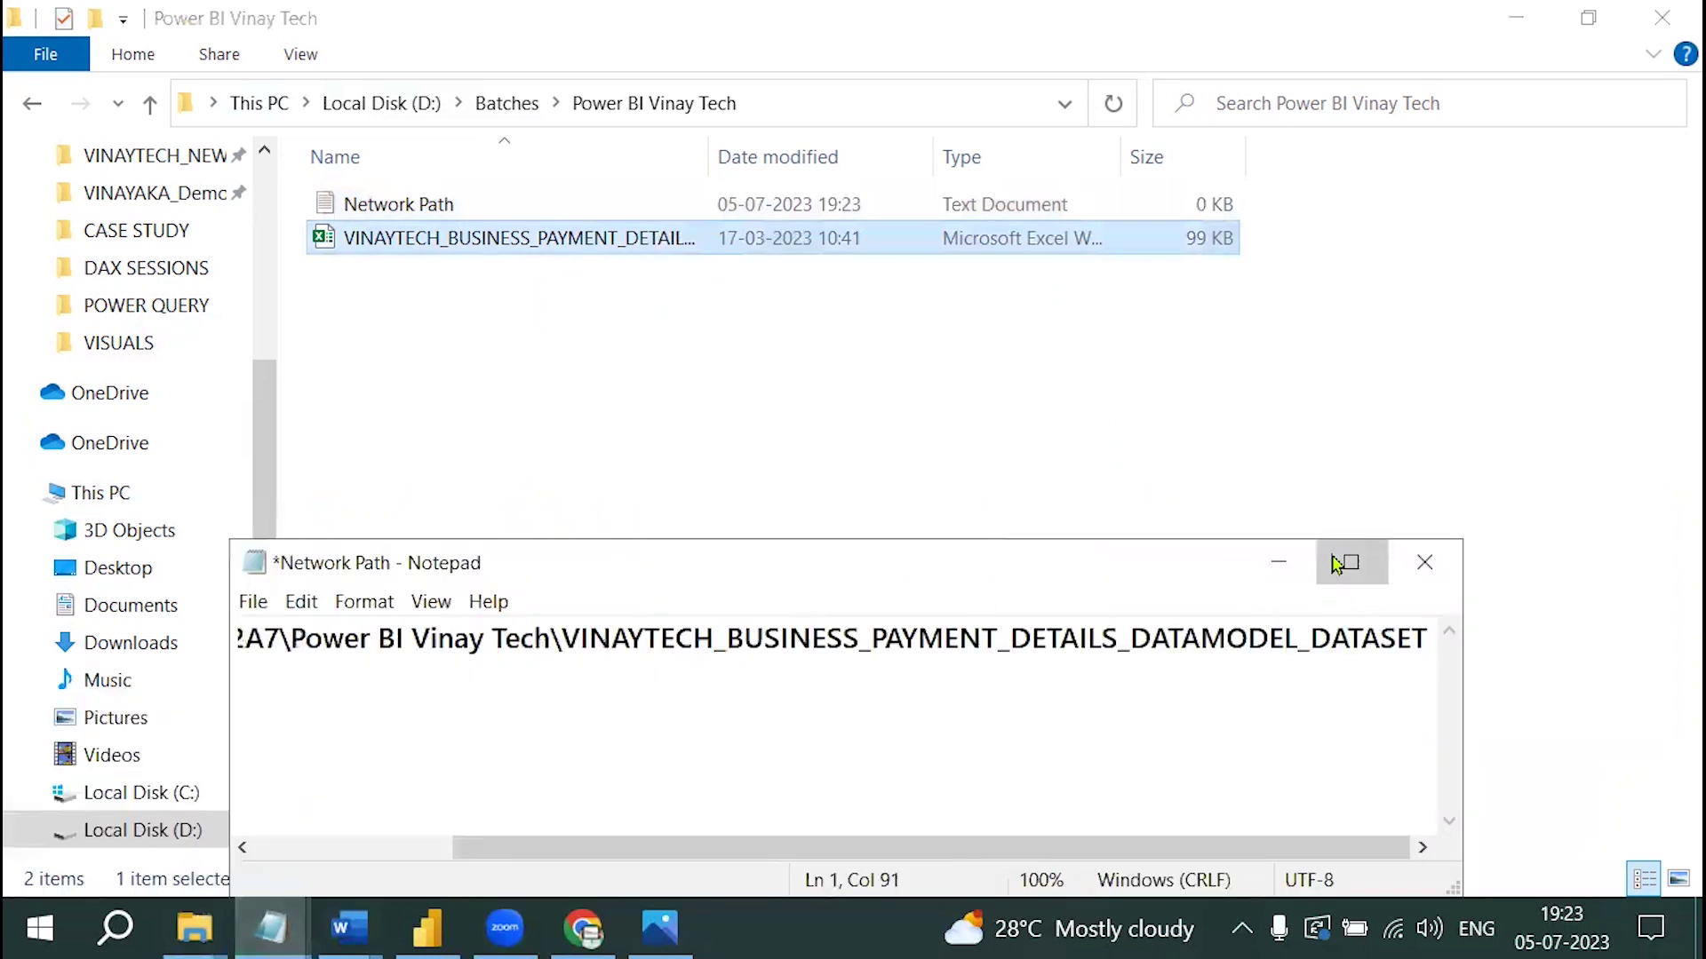
pyautogui.click(1343, 563)
pyautogui.write('.xlsx')
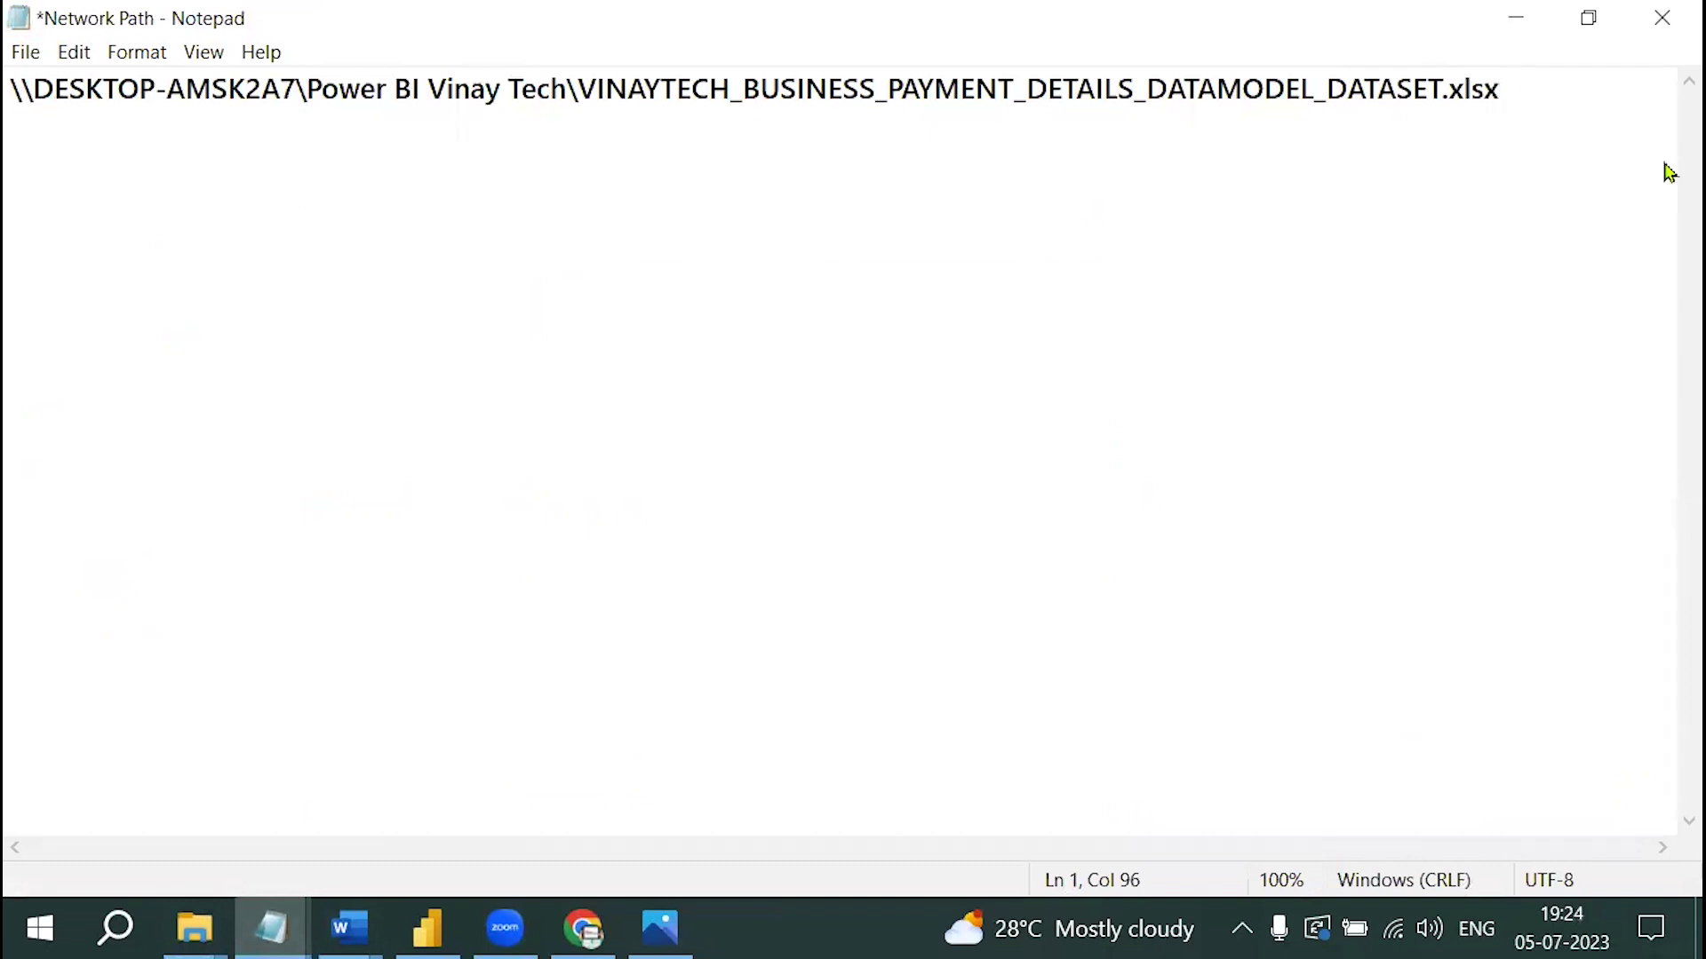
# Step: Add the template line \\servername\foldername\filename.extension below the path and save the file
pyautogui.press('Return')
pyautogui.press('Return')
pyautogui.write('\\\\servername\\foldername\\')
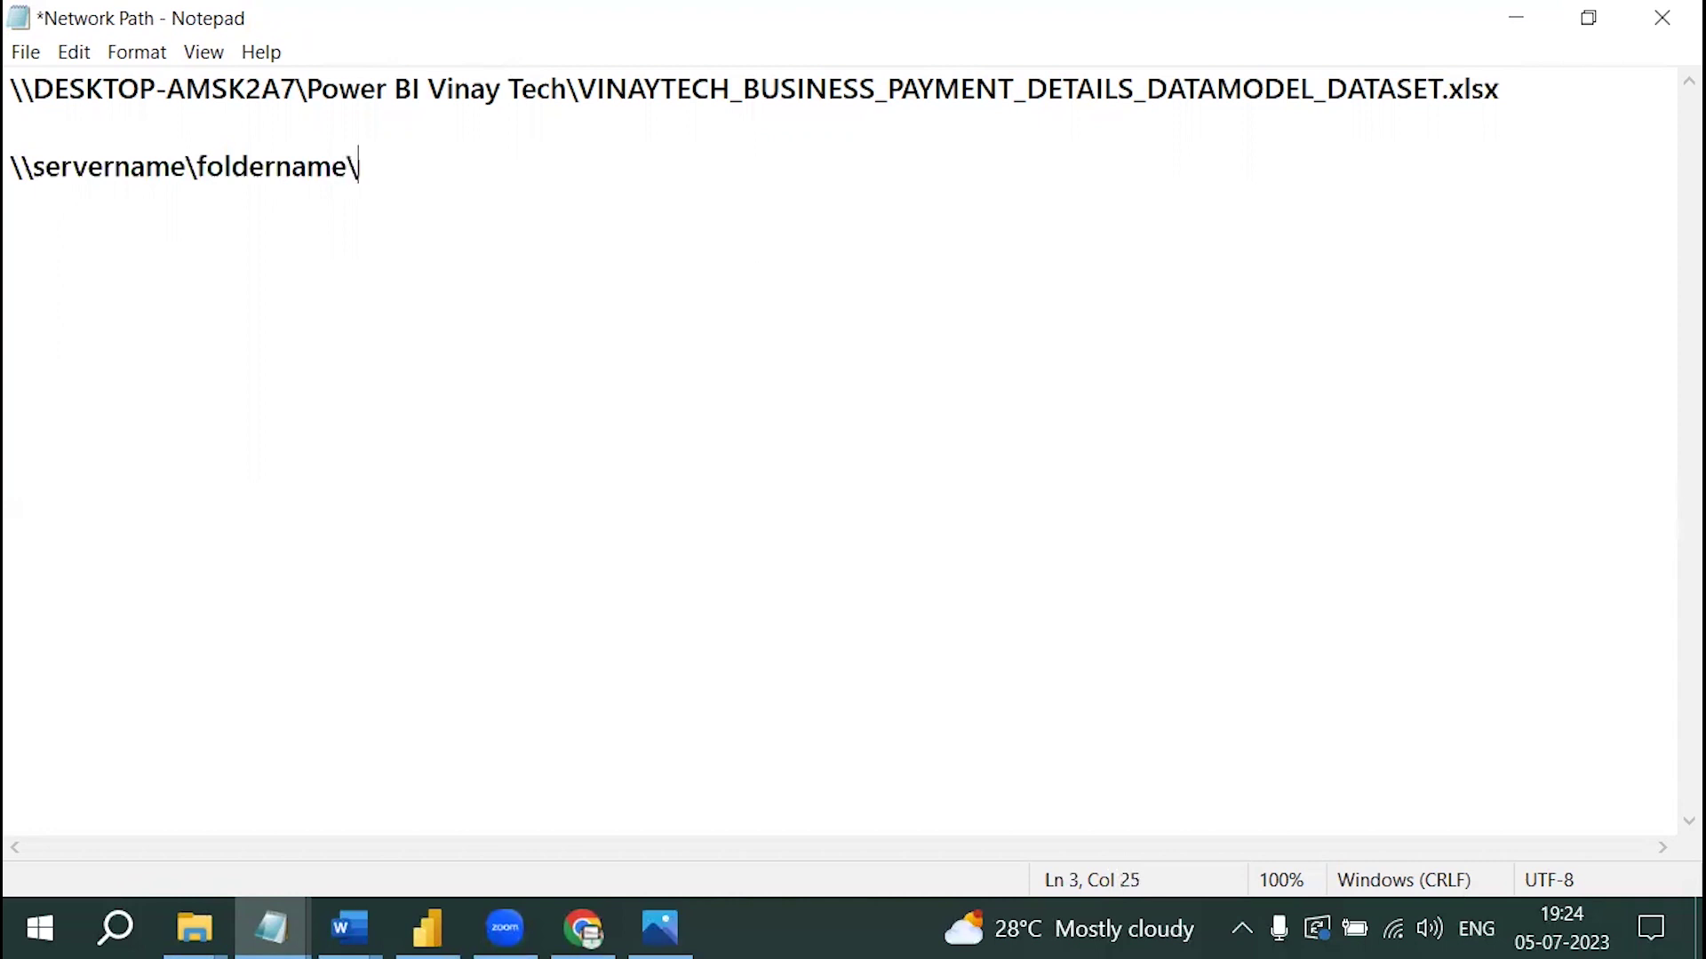
pyautogui.write('filename.')
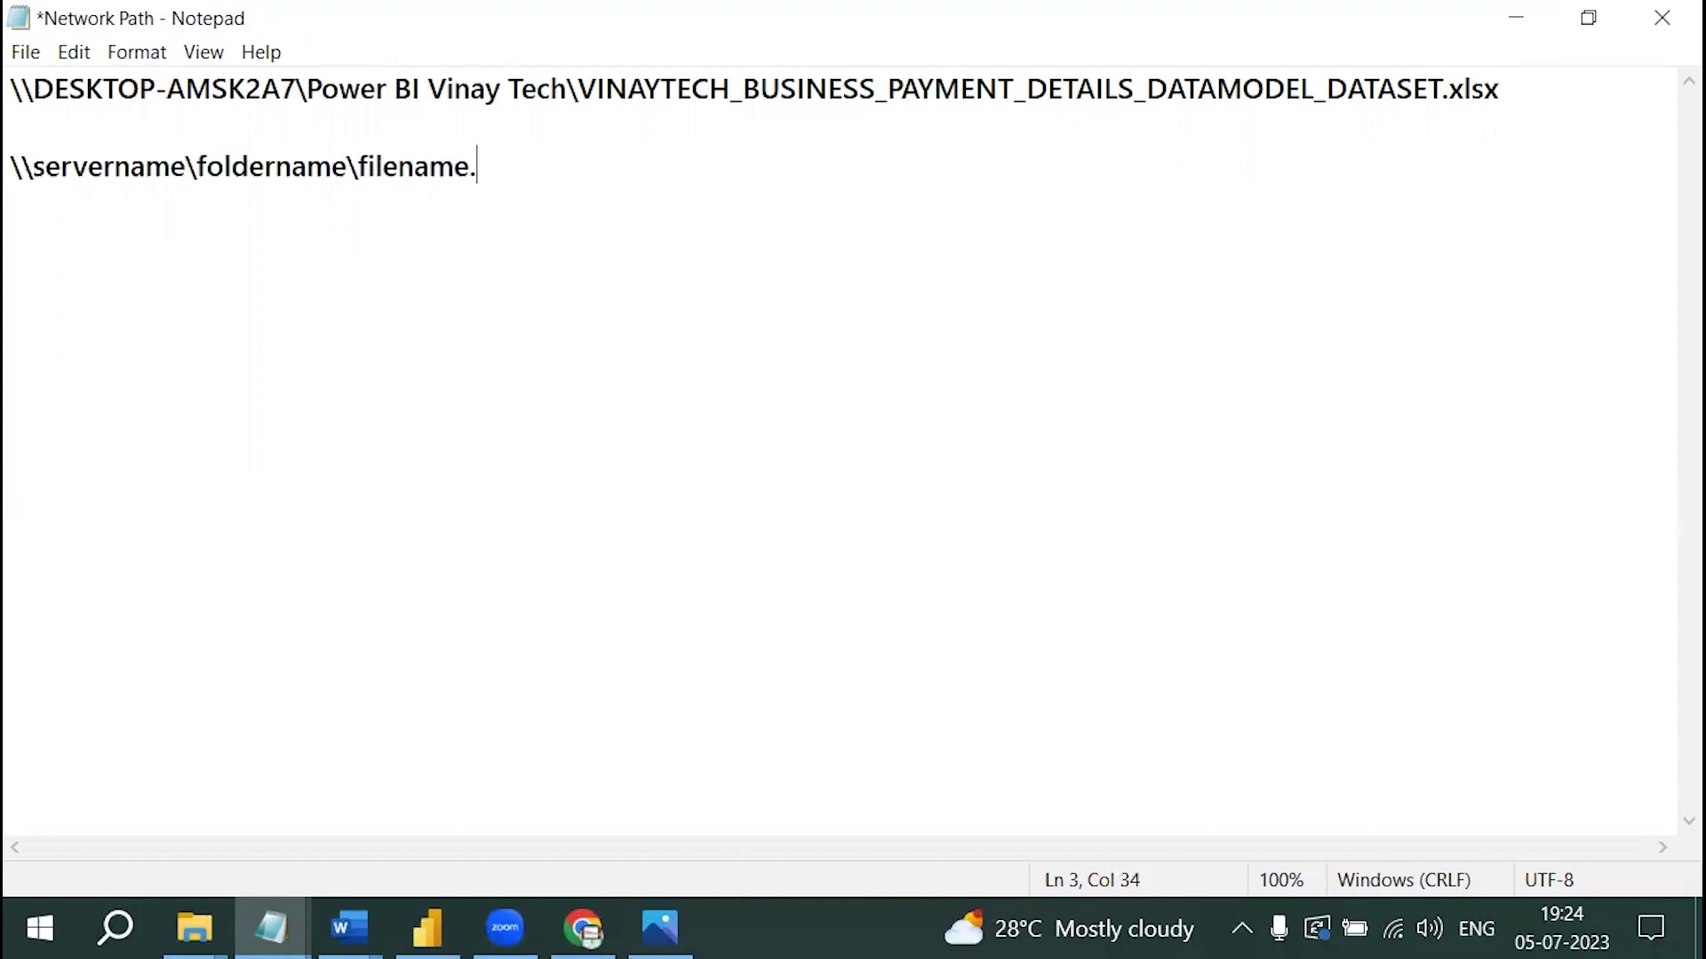
pyautogui.write('extension')
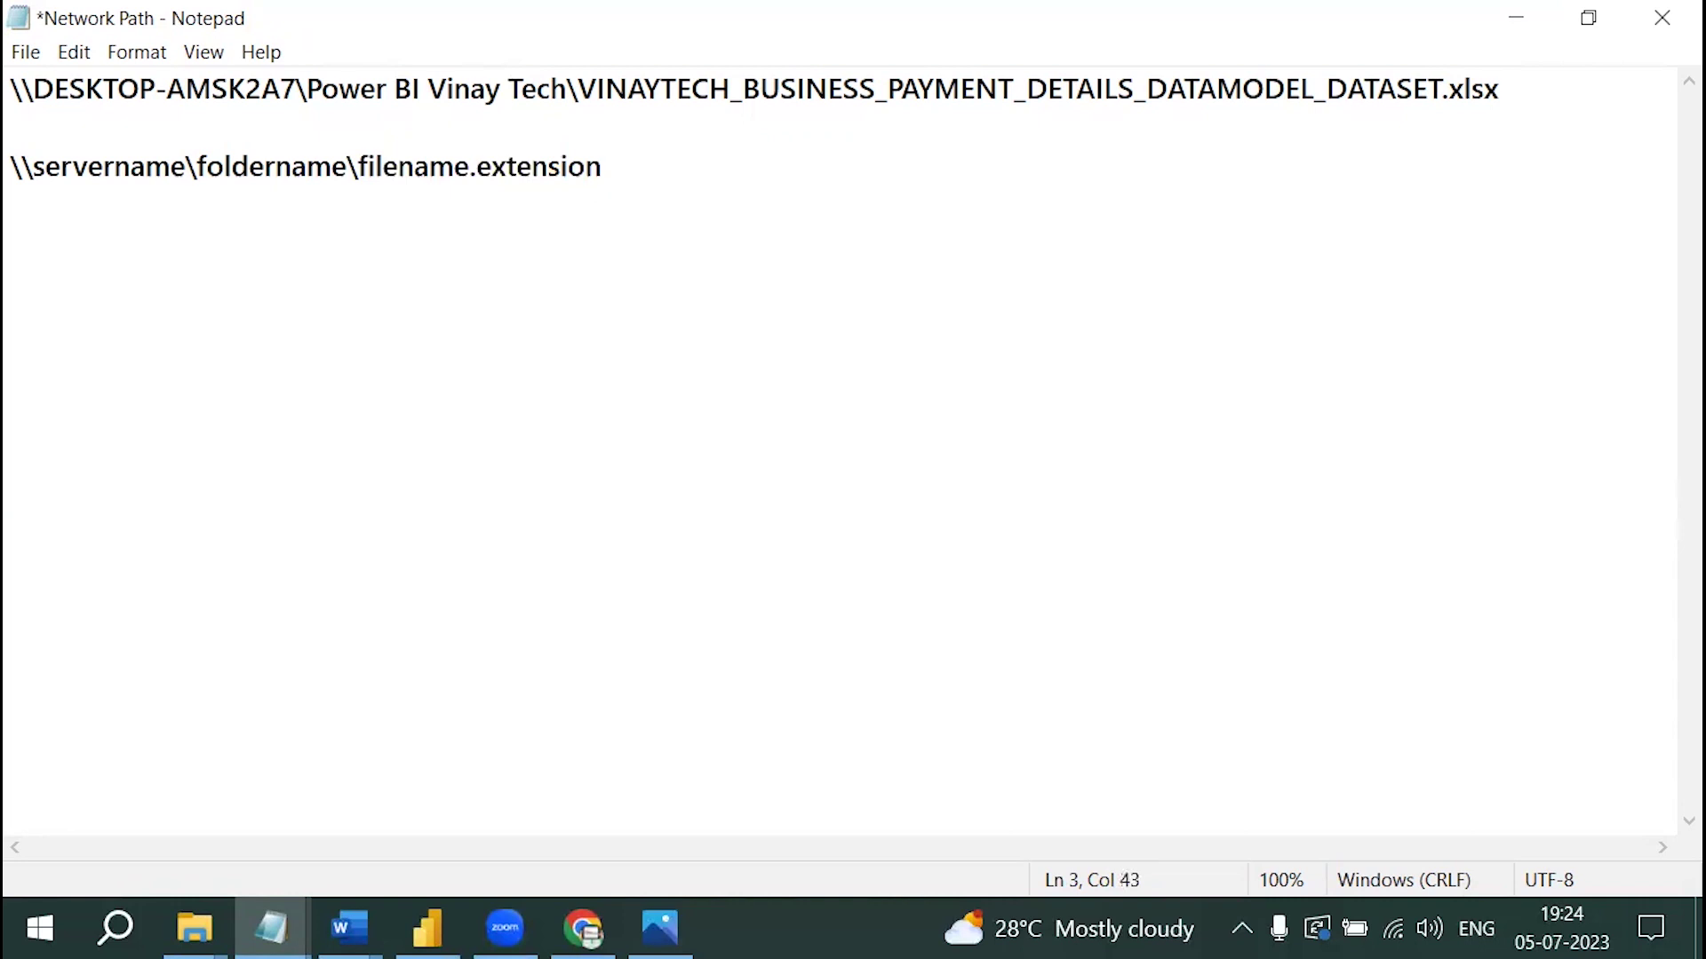
pyautogui.hotkey('alt', 'f')
pyautogui.press('s')
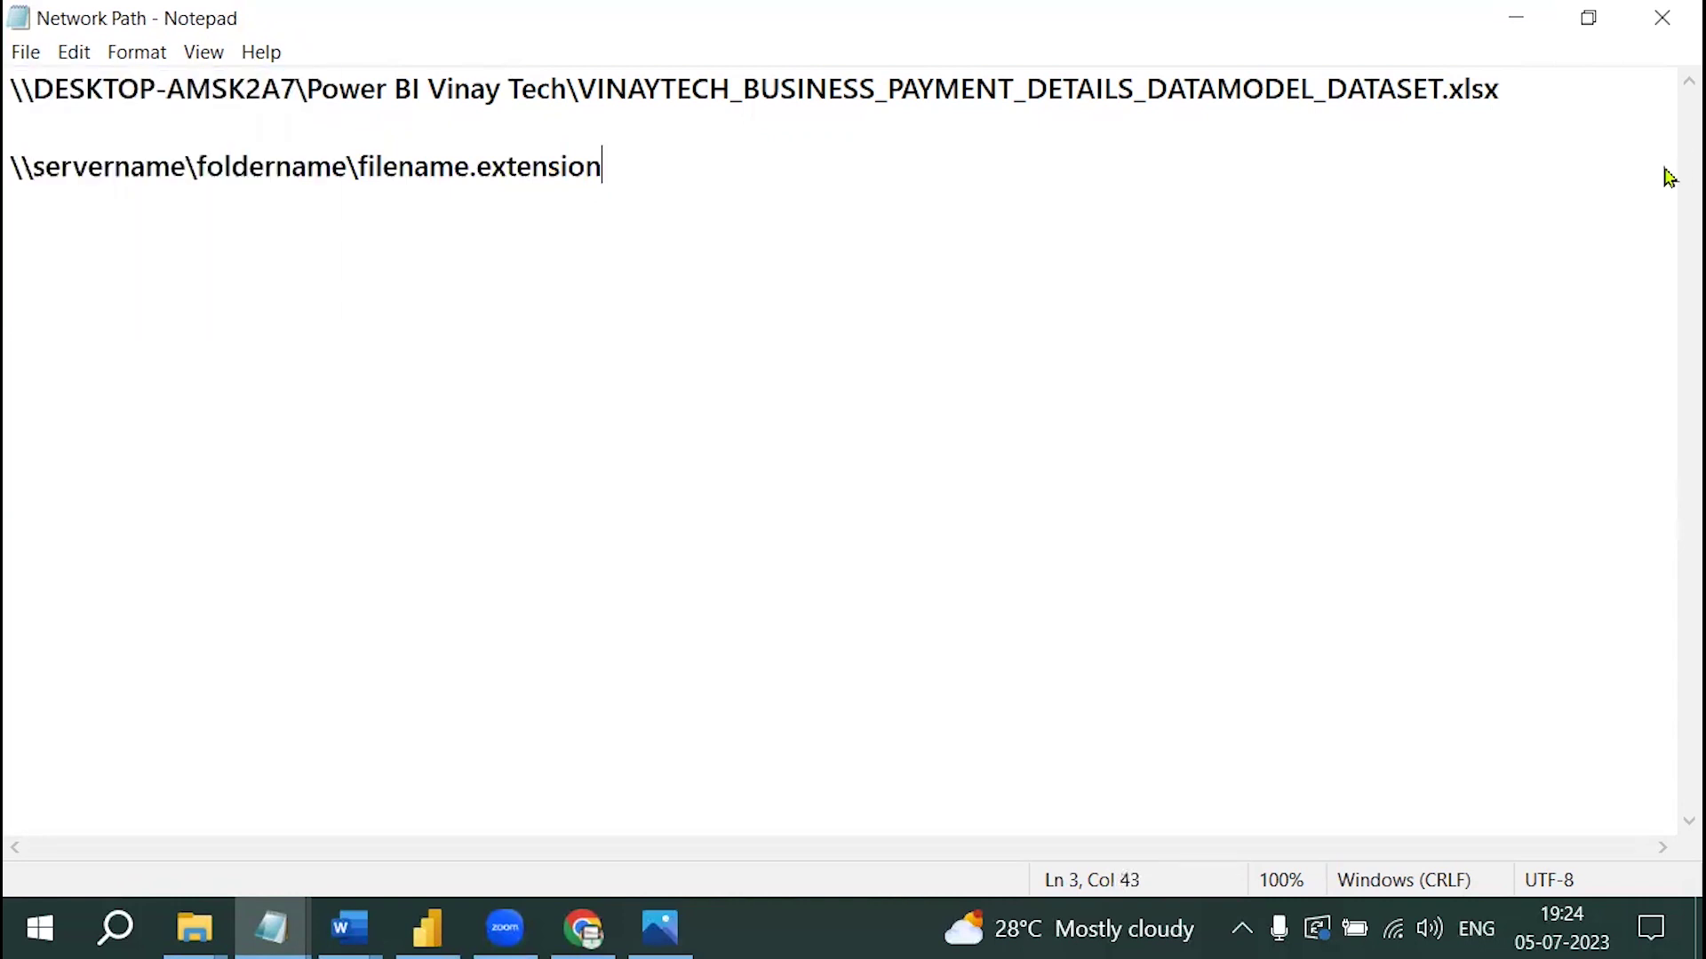
pyautogui.moveTo(1553, 89); pyautogui.dragTo(16, 90)
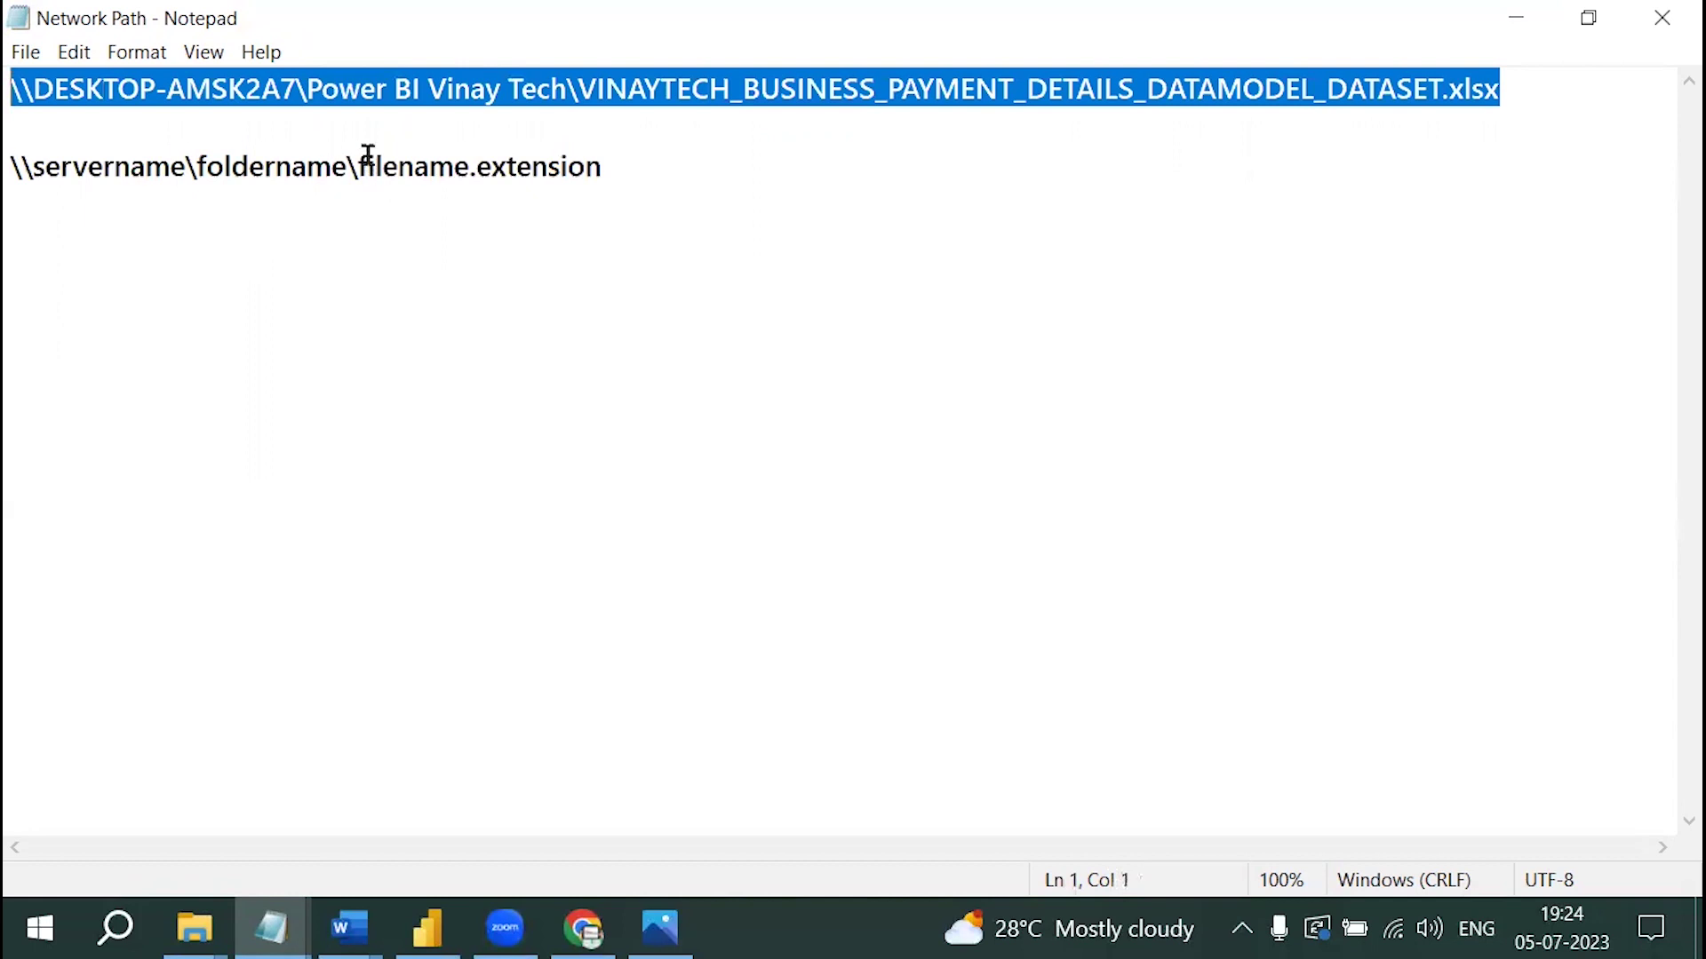
pyautogui.click(823, 258)
pyautogui.click(409, 94)
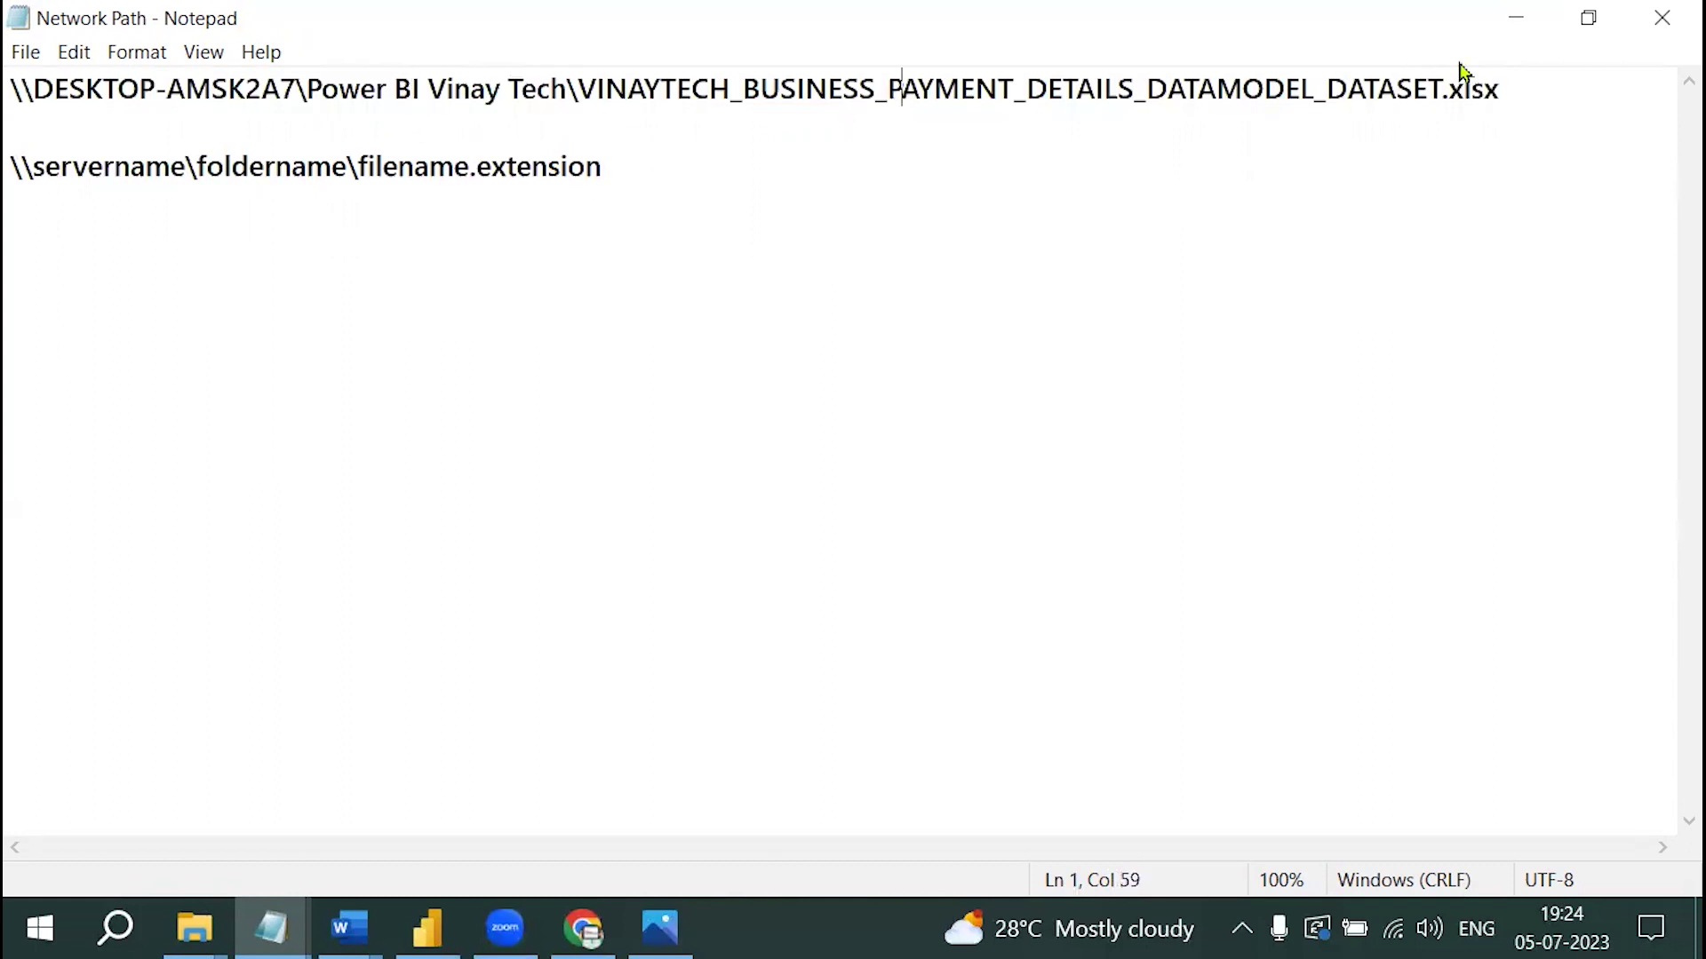
# Step: Minimize Notepad and browse Network to the shared folders on DESKTOP-AMSK2A7
pyautogui.click(1515, 16)
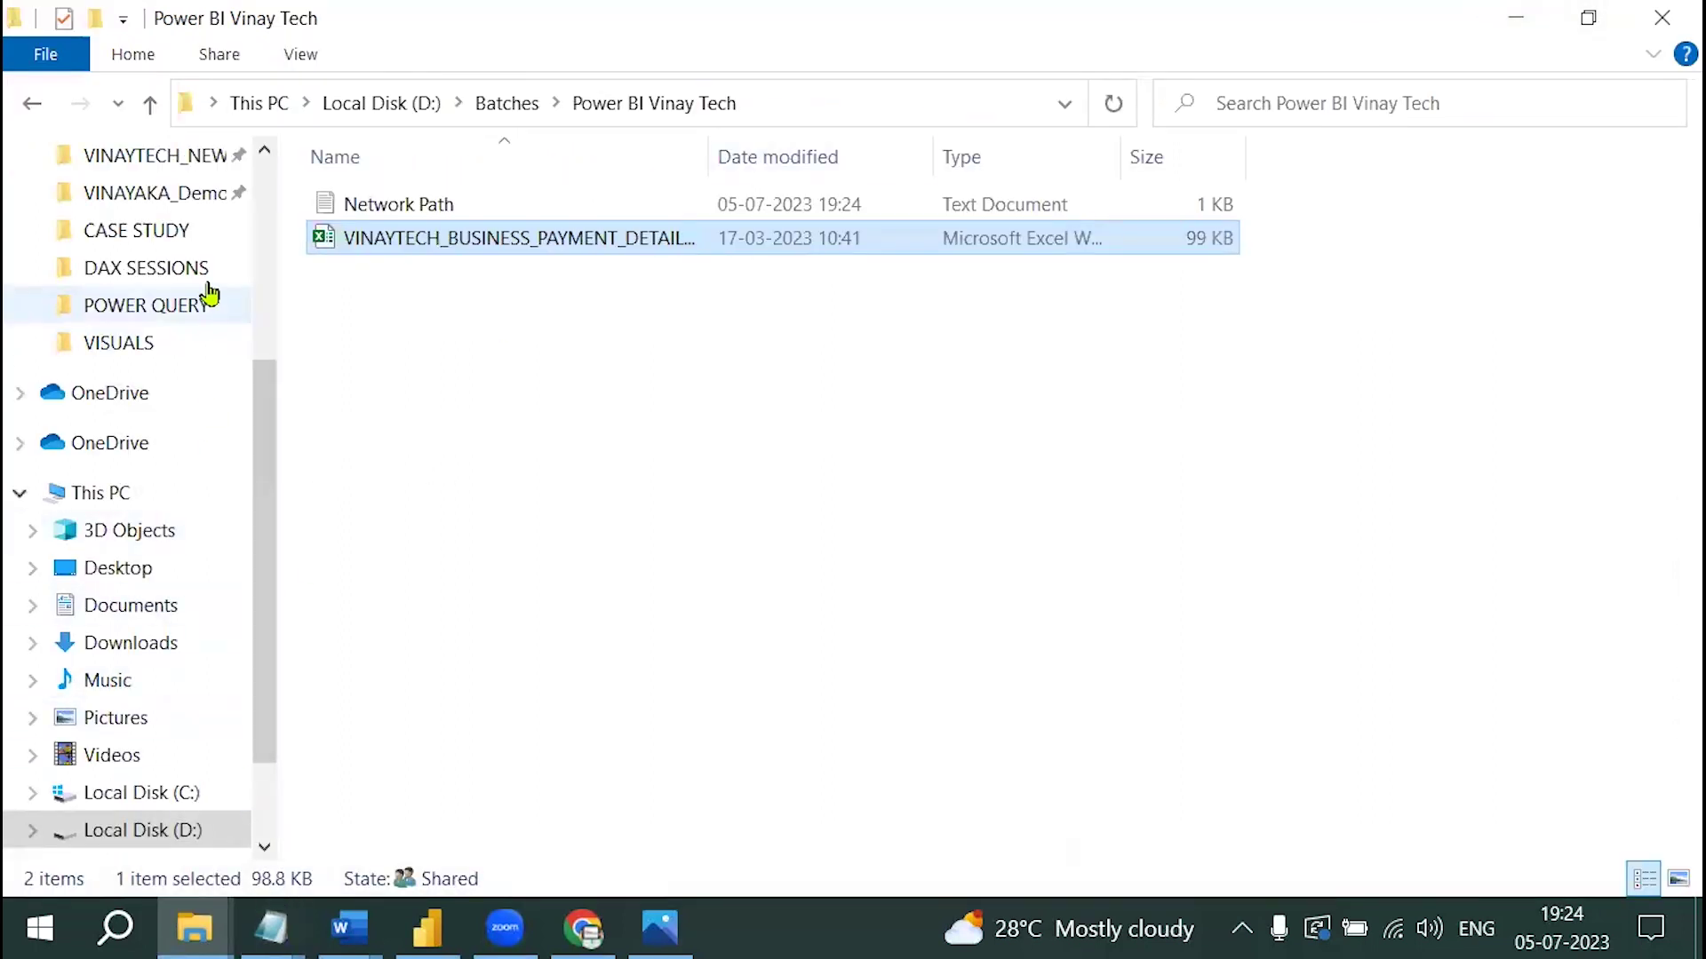
pyautogui.scroll(-2, 233, 493)
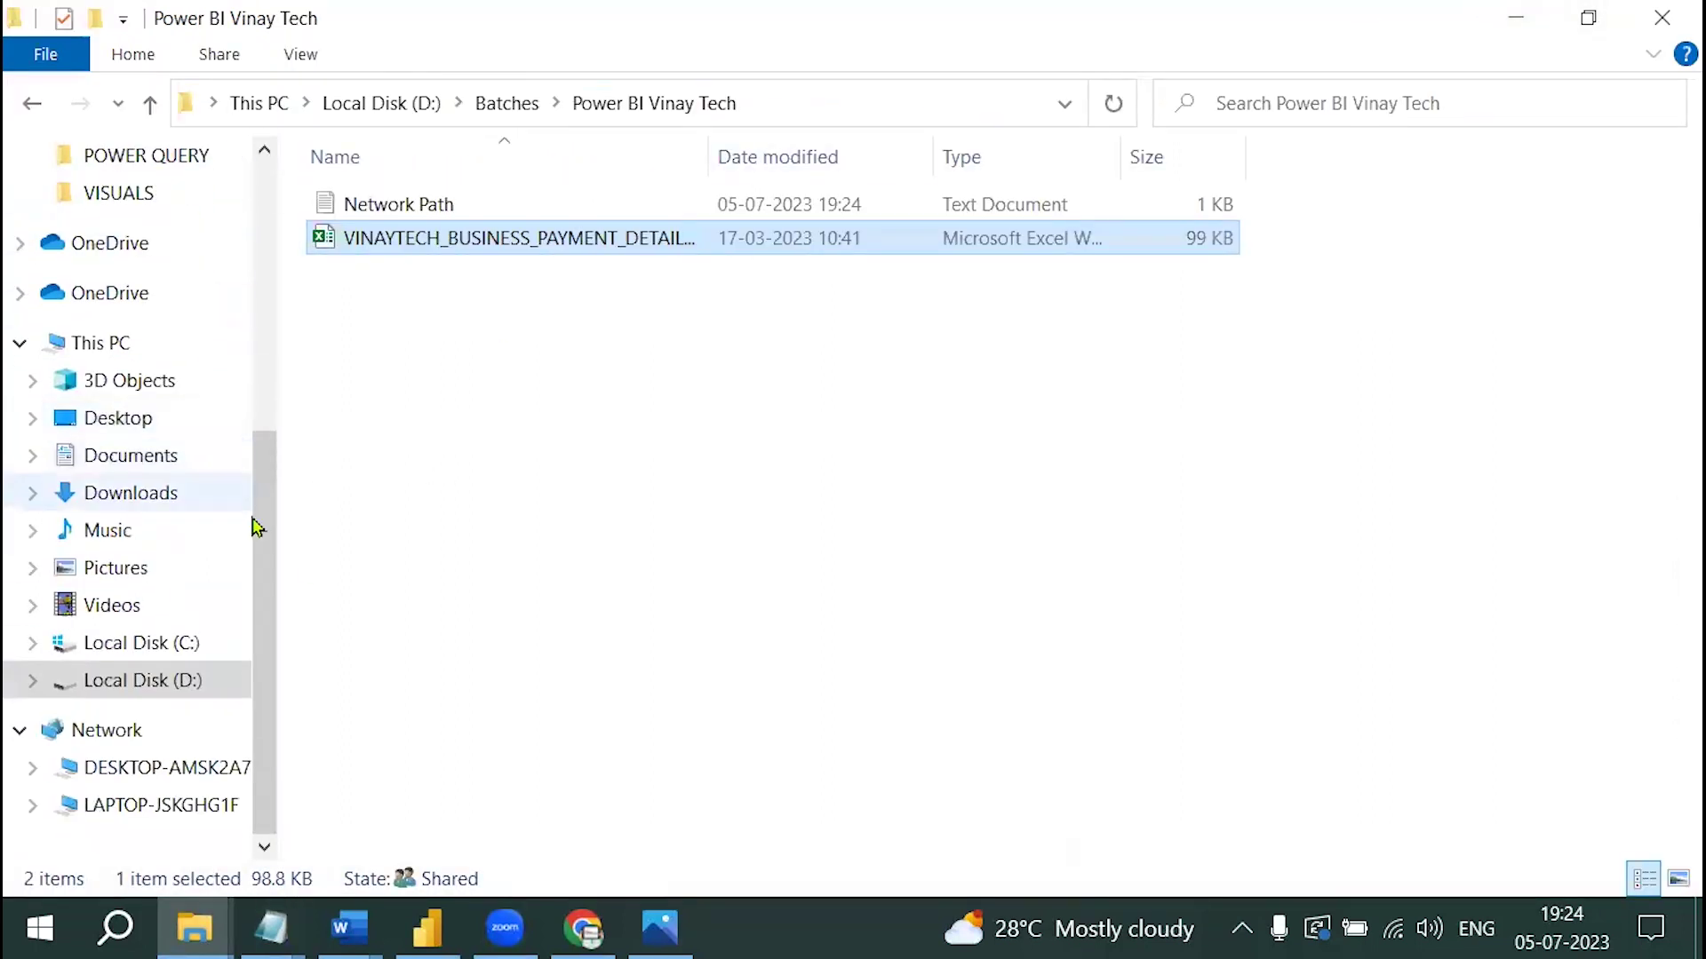
pyautogui.click(113, 736)
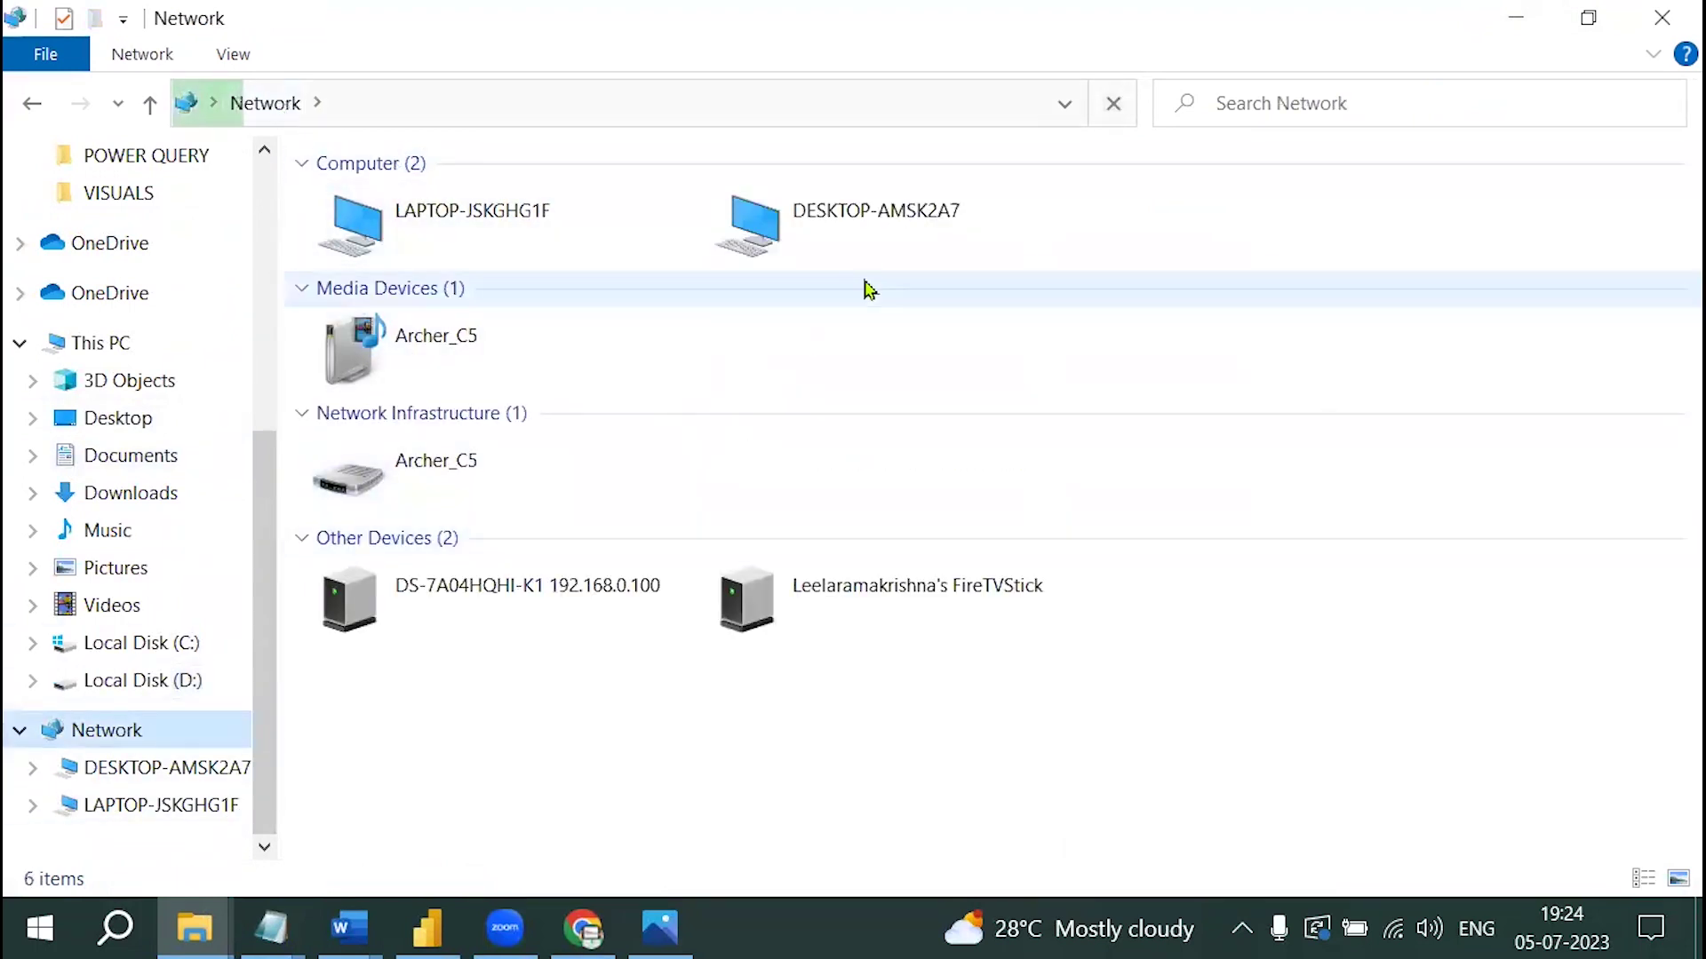
pyautogui.doubleClick(889, 232)
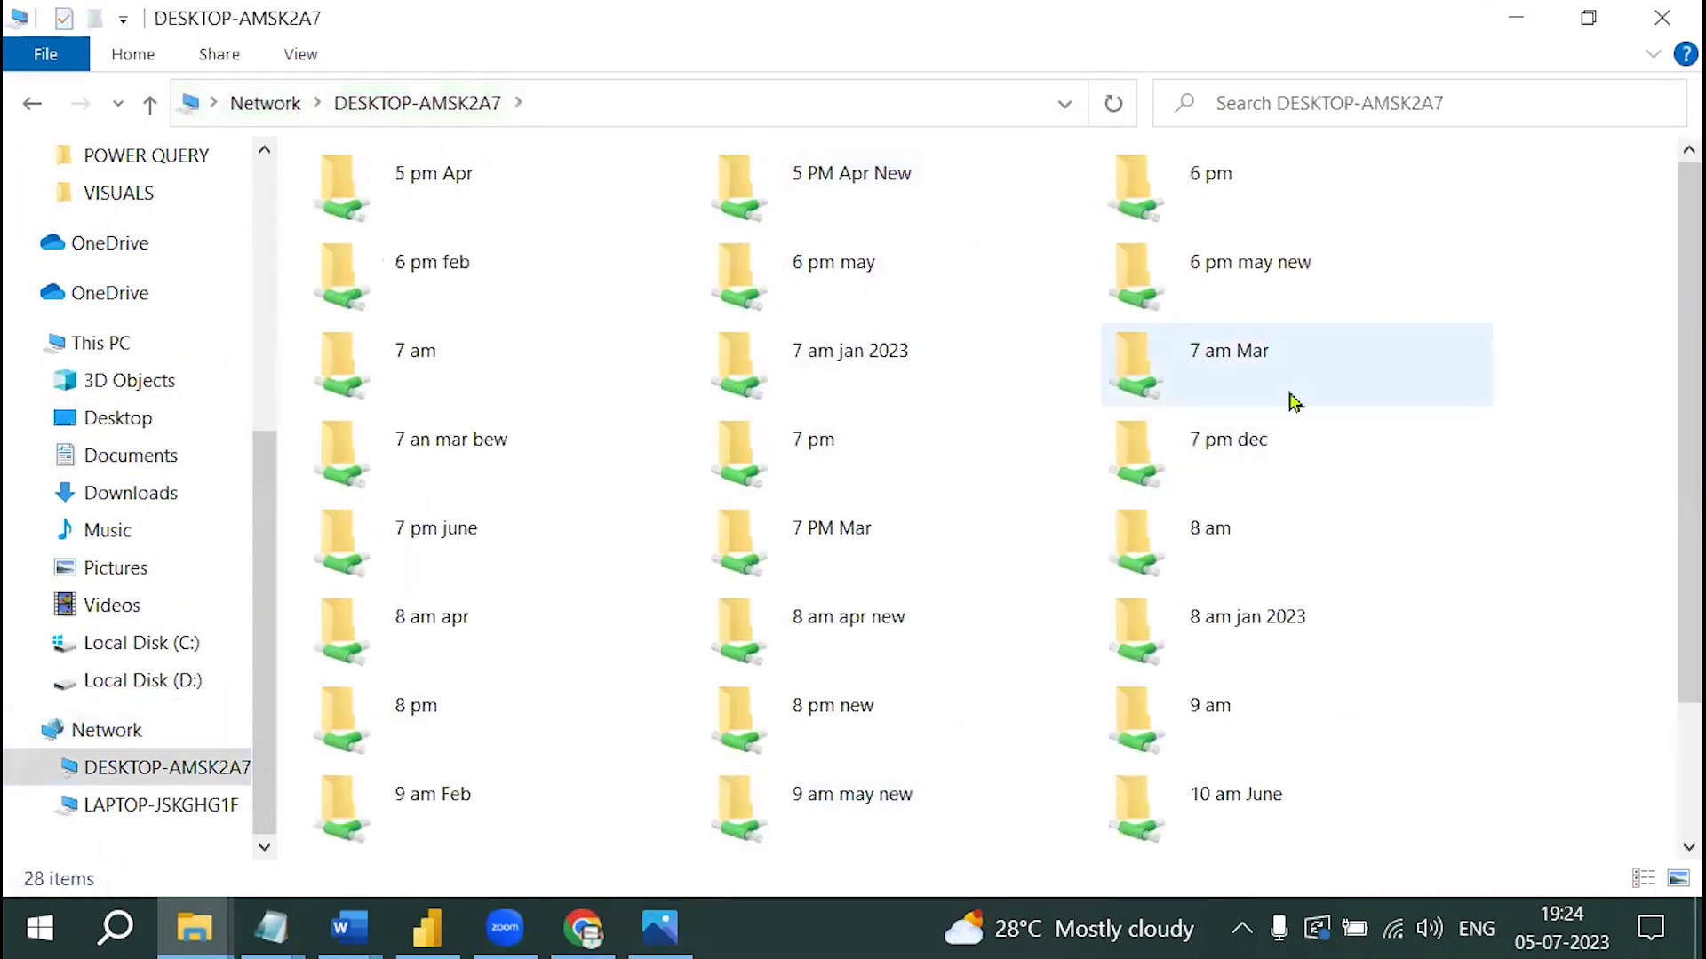
pyautogui.scroll(-2, 1290, 400)
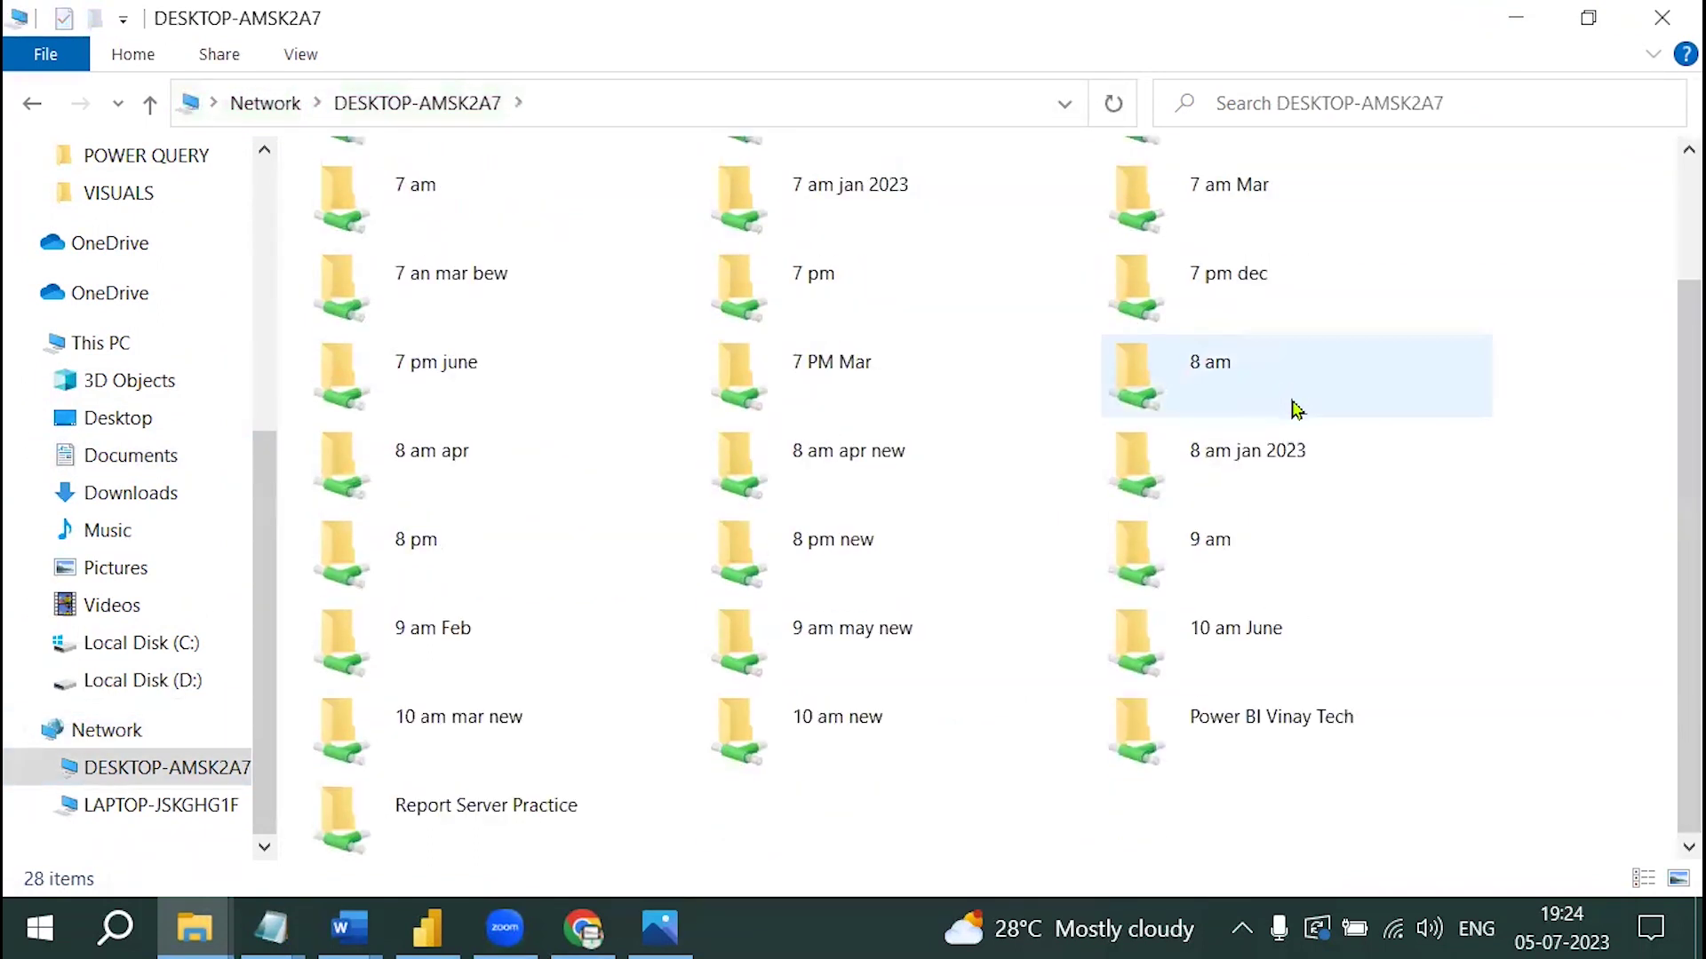
# Step: Open the Power BI Vinay Tech share and show its address as \\DESKTOP-AMSK2A7\Power BI Vinay Tech
pyautogui.doubleClick(1275, 724)
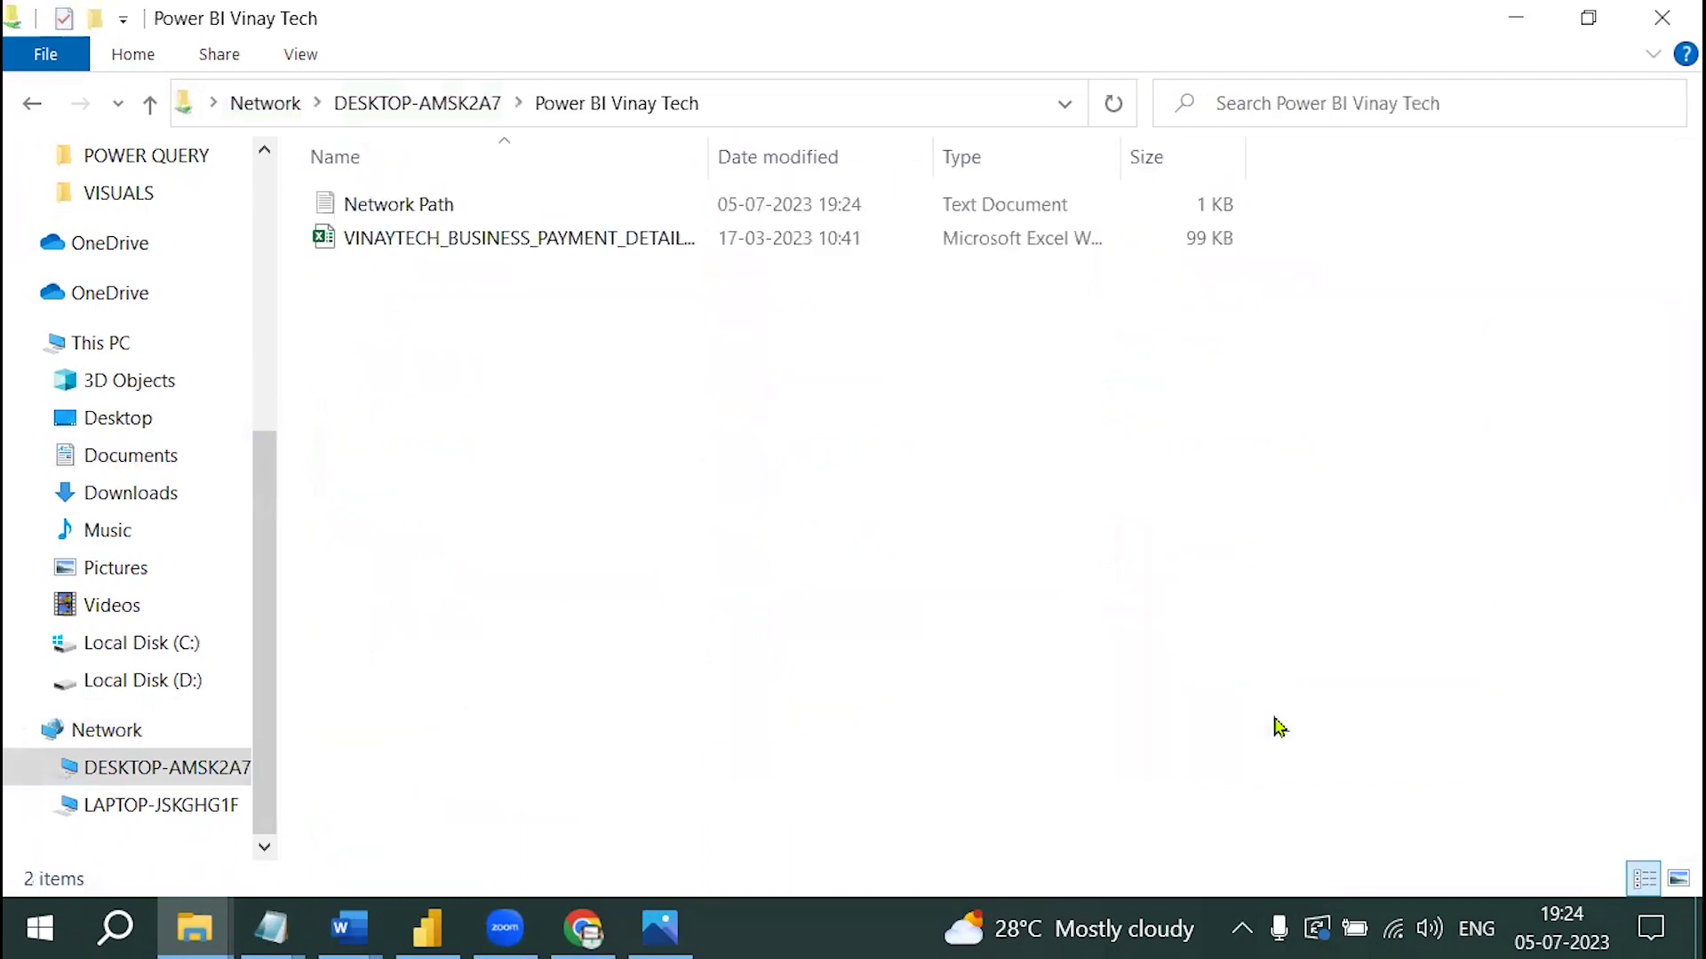
pyautogui.click(537, 245)
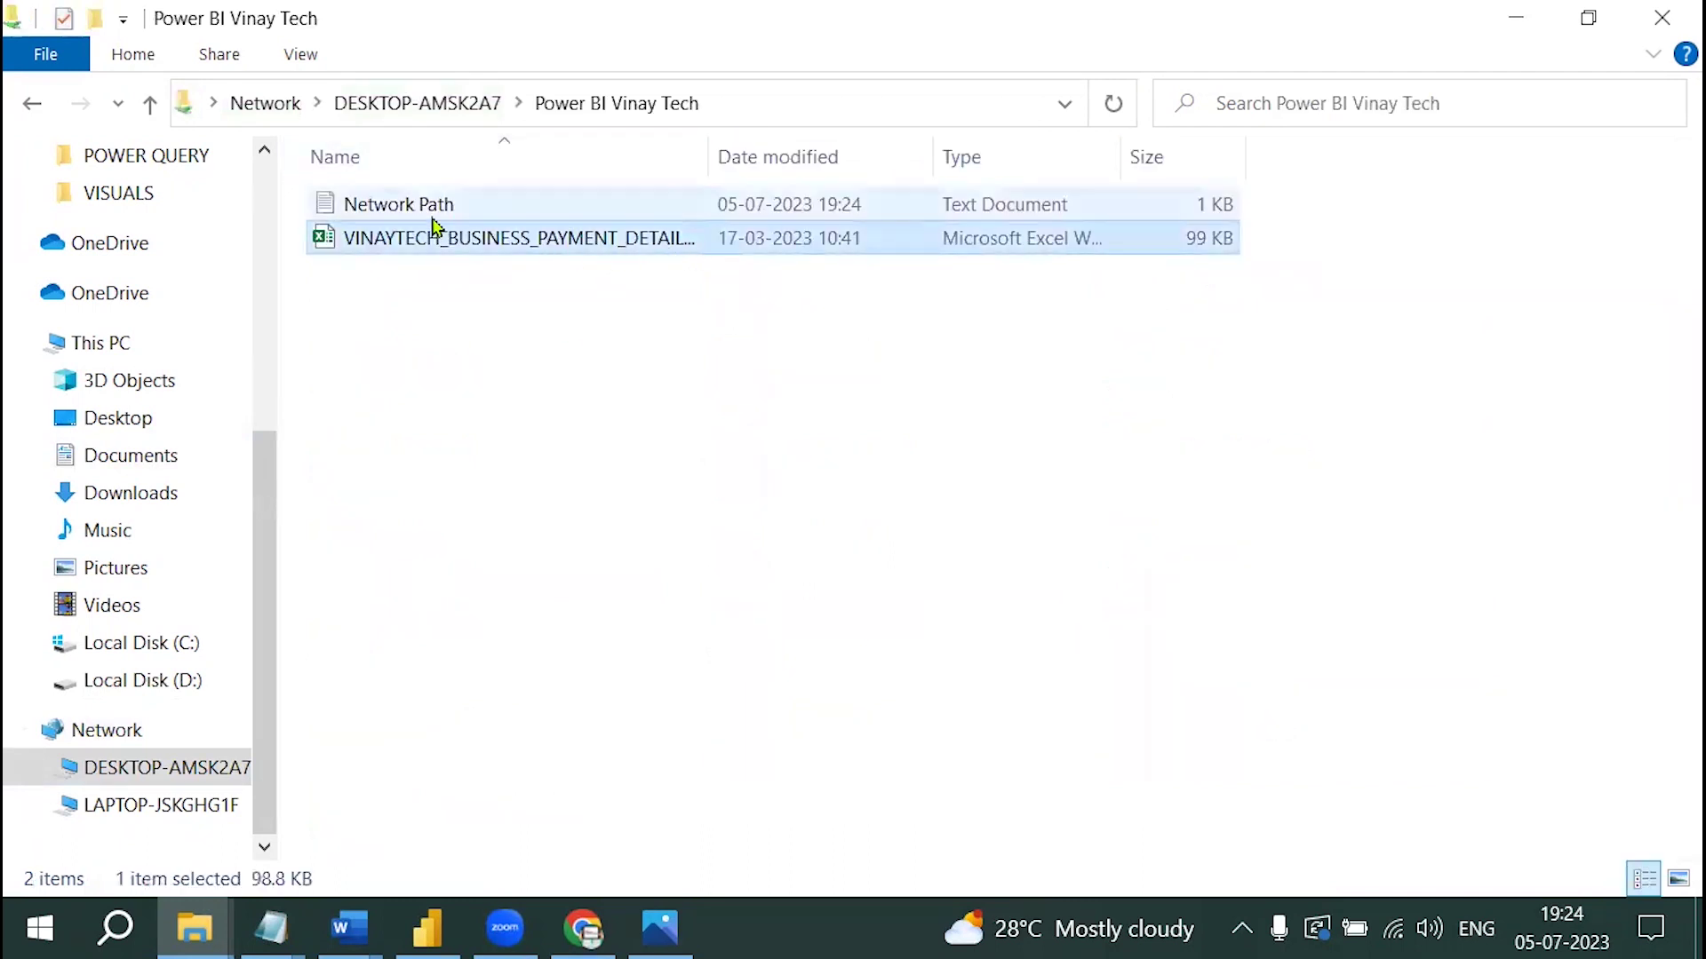
pyautogui.click(400, 211)
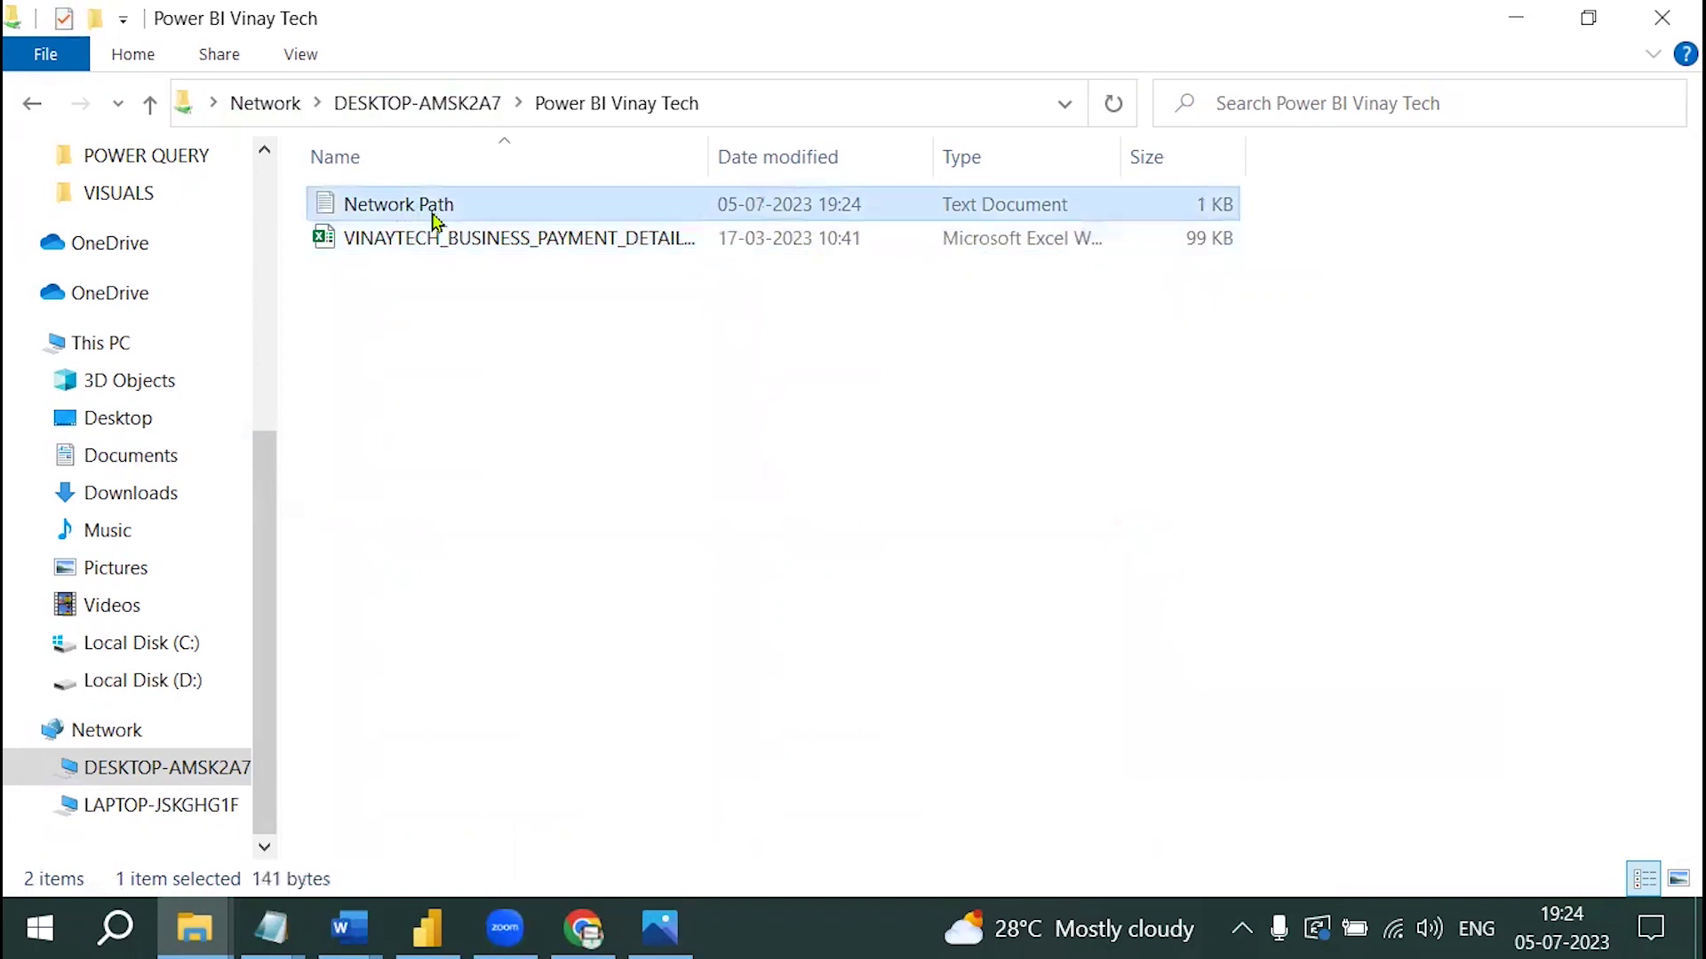
pyautogui.moveTo(433, 222)
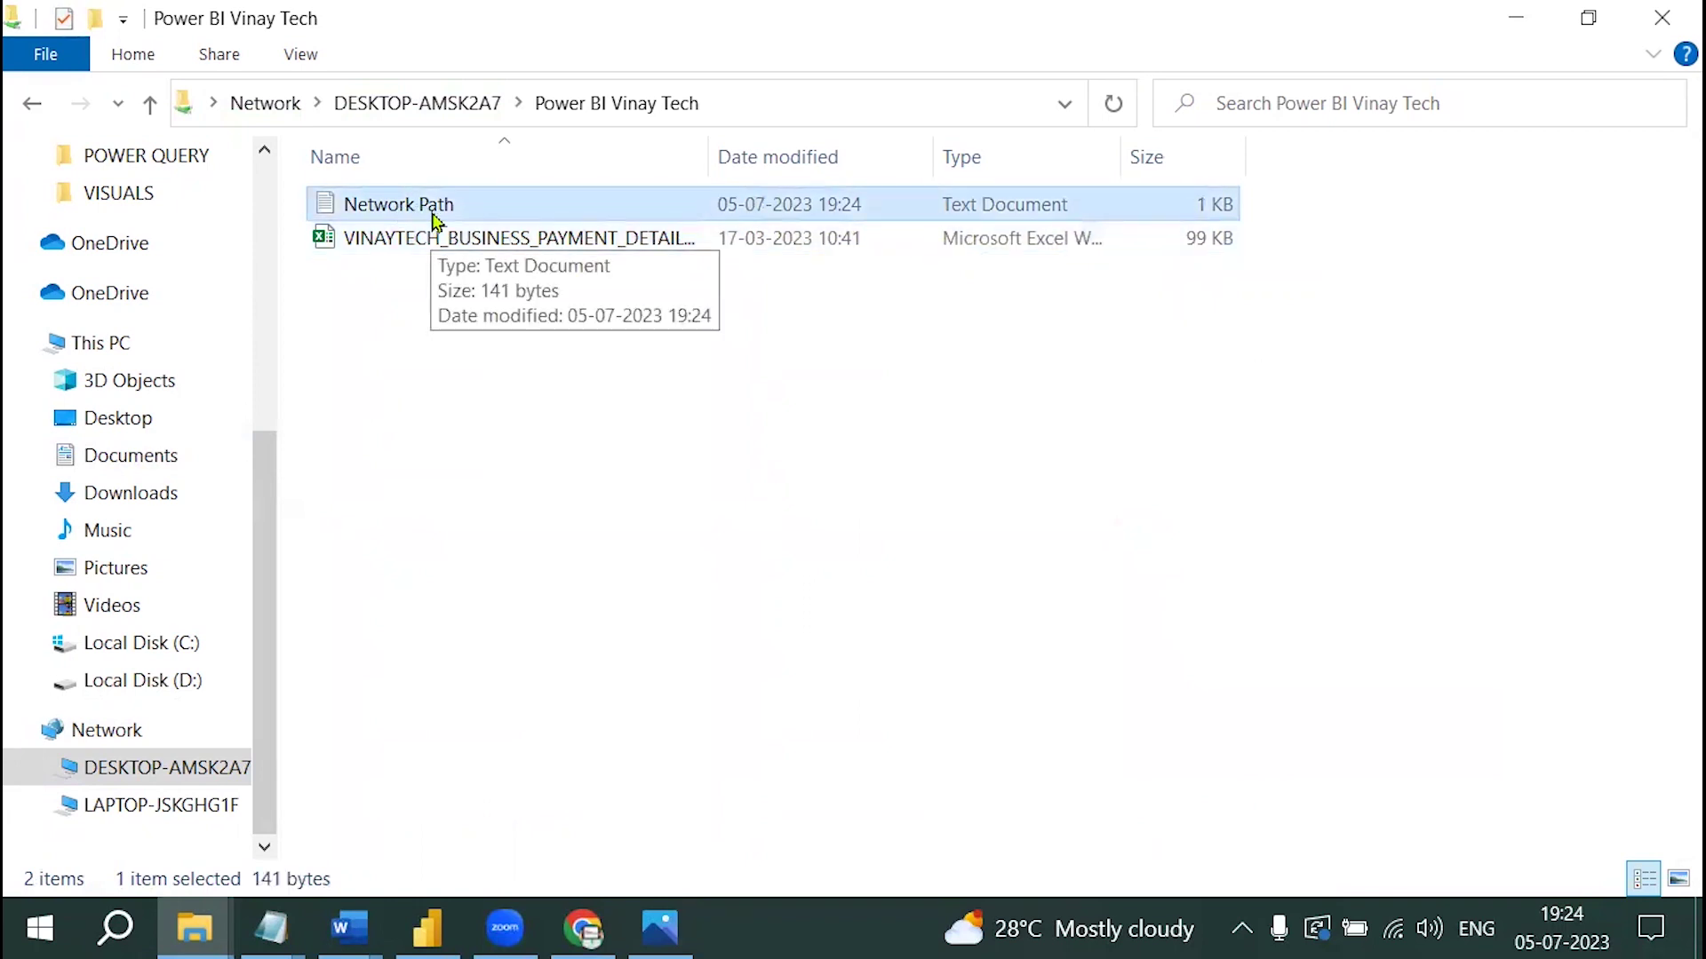
pyautogui.click(809, 105)
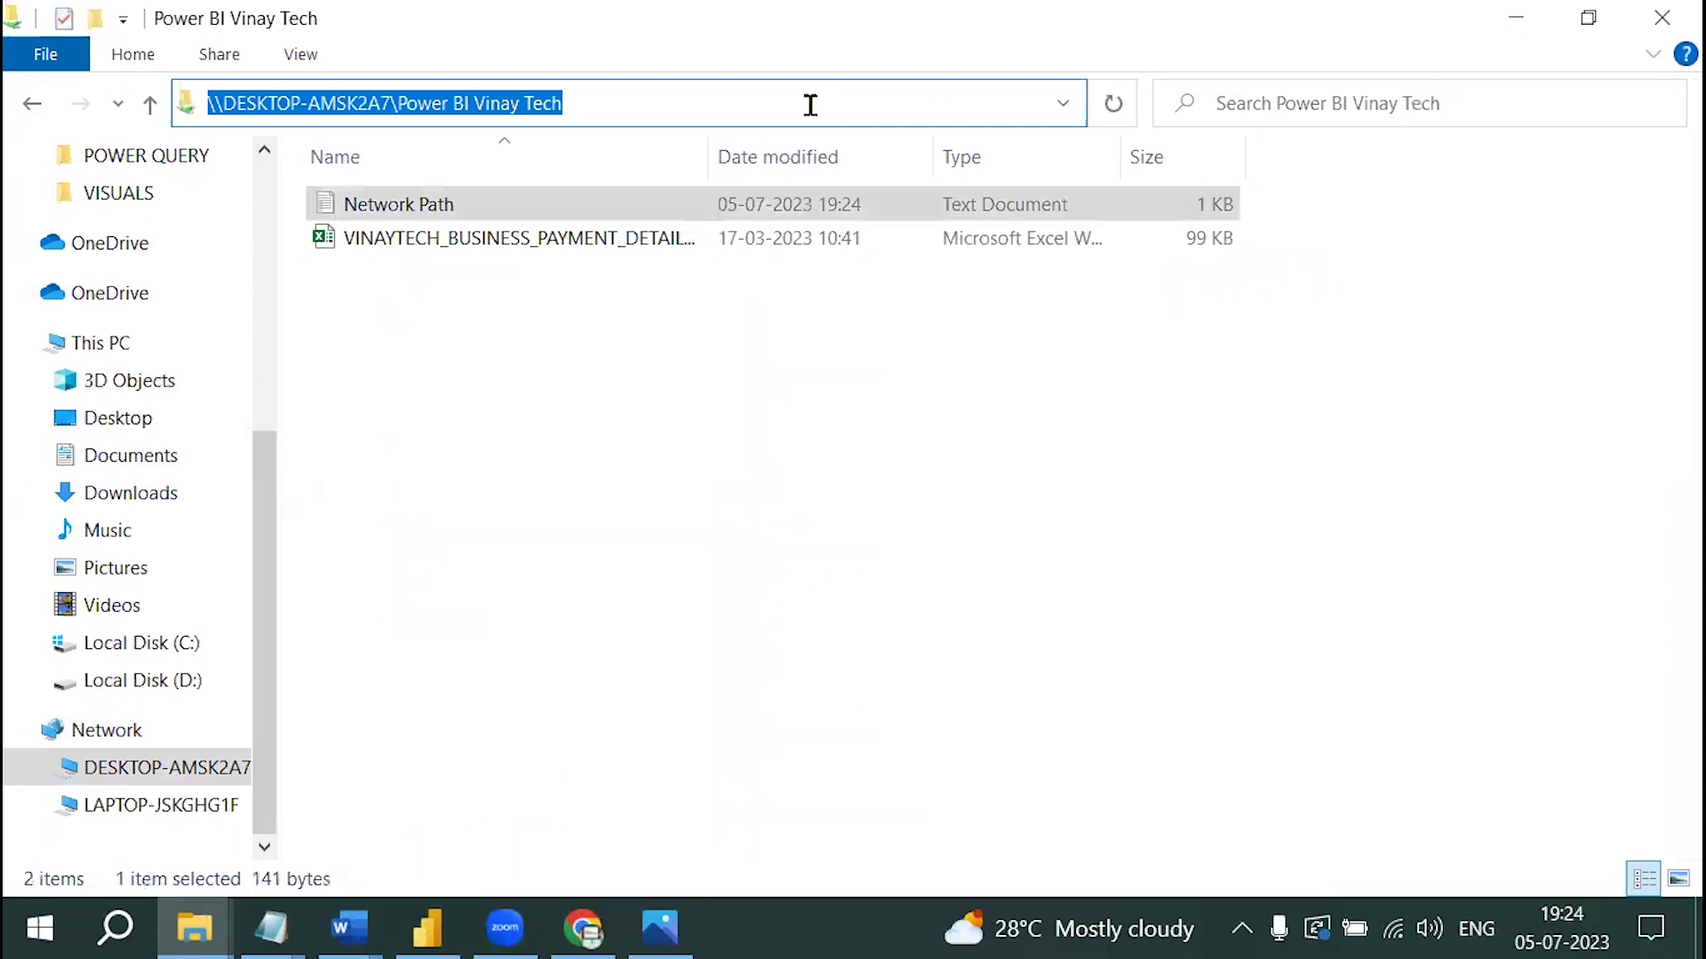
pyautogui.moveTo(624, 94)
pyautogui.mouseDown()
pyautogui.moveTo(177, 117)
pyautogui.moveTo(691, 181)
pyautogui.mouseUp()
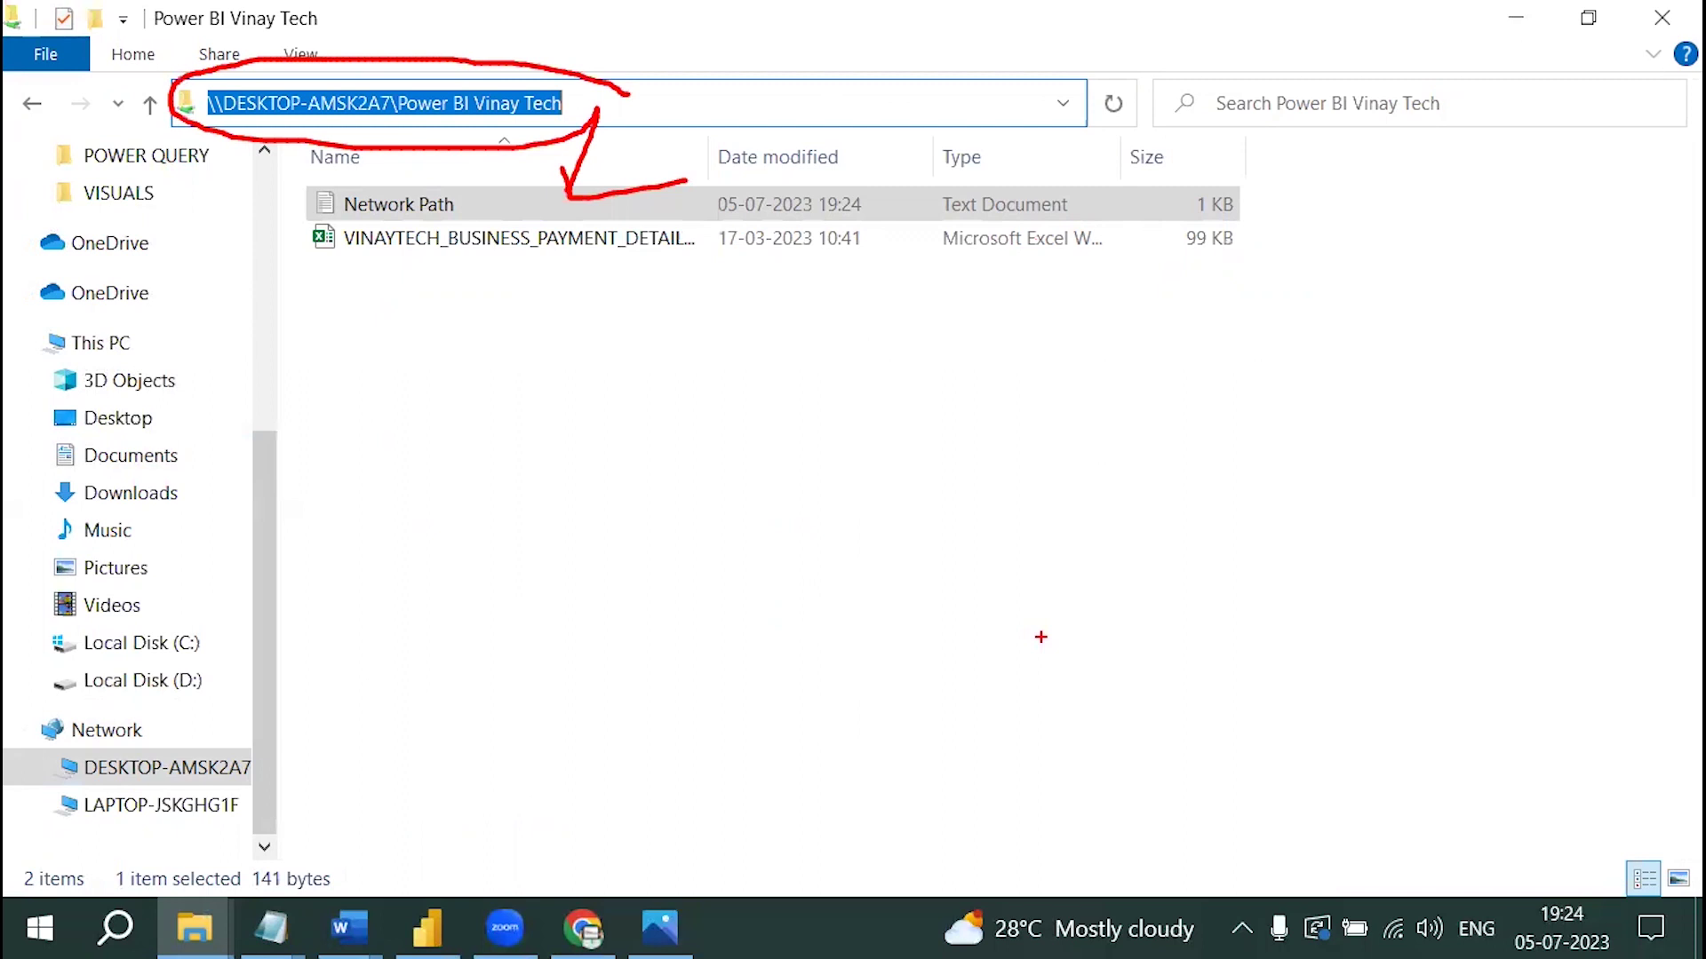
pyautogui.moveTo(720, 32)
pyautogui.mouseDown()
pyautogui.moveTo(650, 73)
pyautogui.moveTo(651, 35)
pyautogui.moveTo(685, 131)
pyautogui.mouseUp()
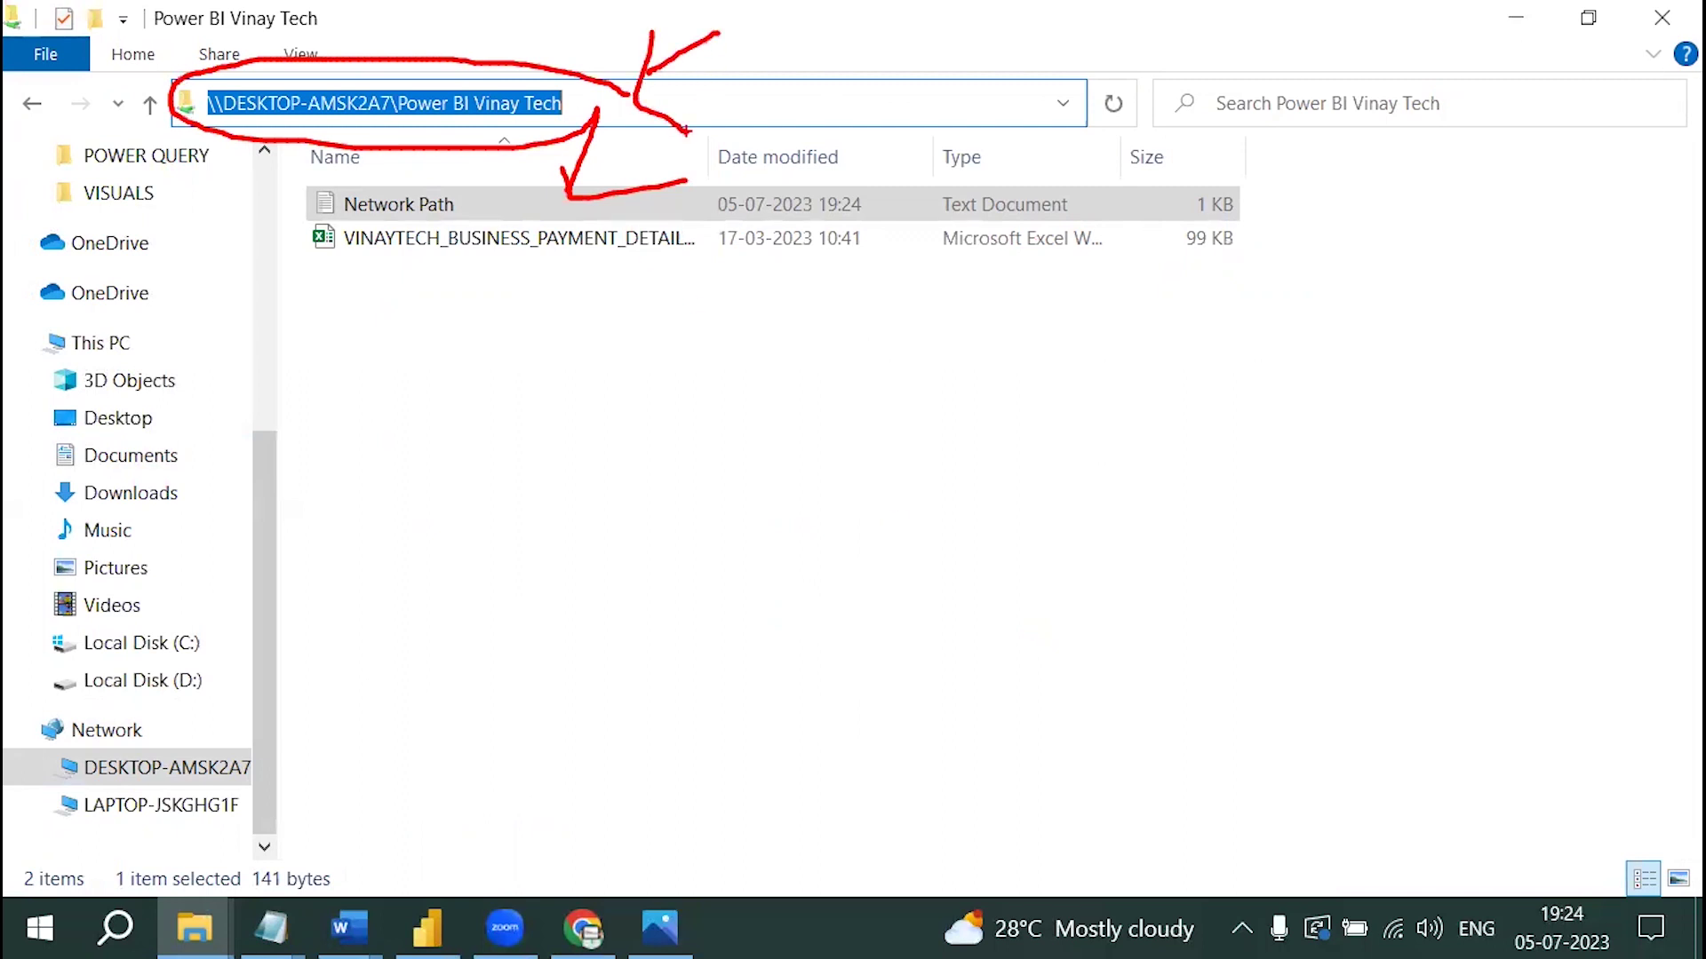